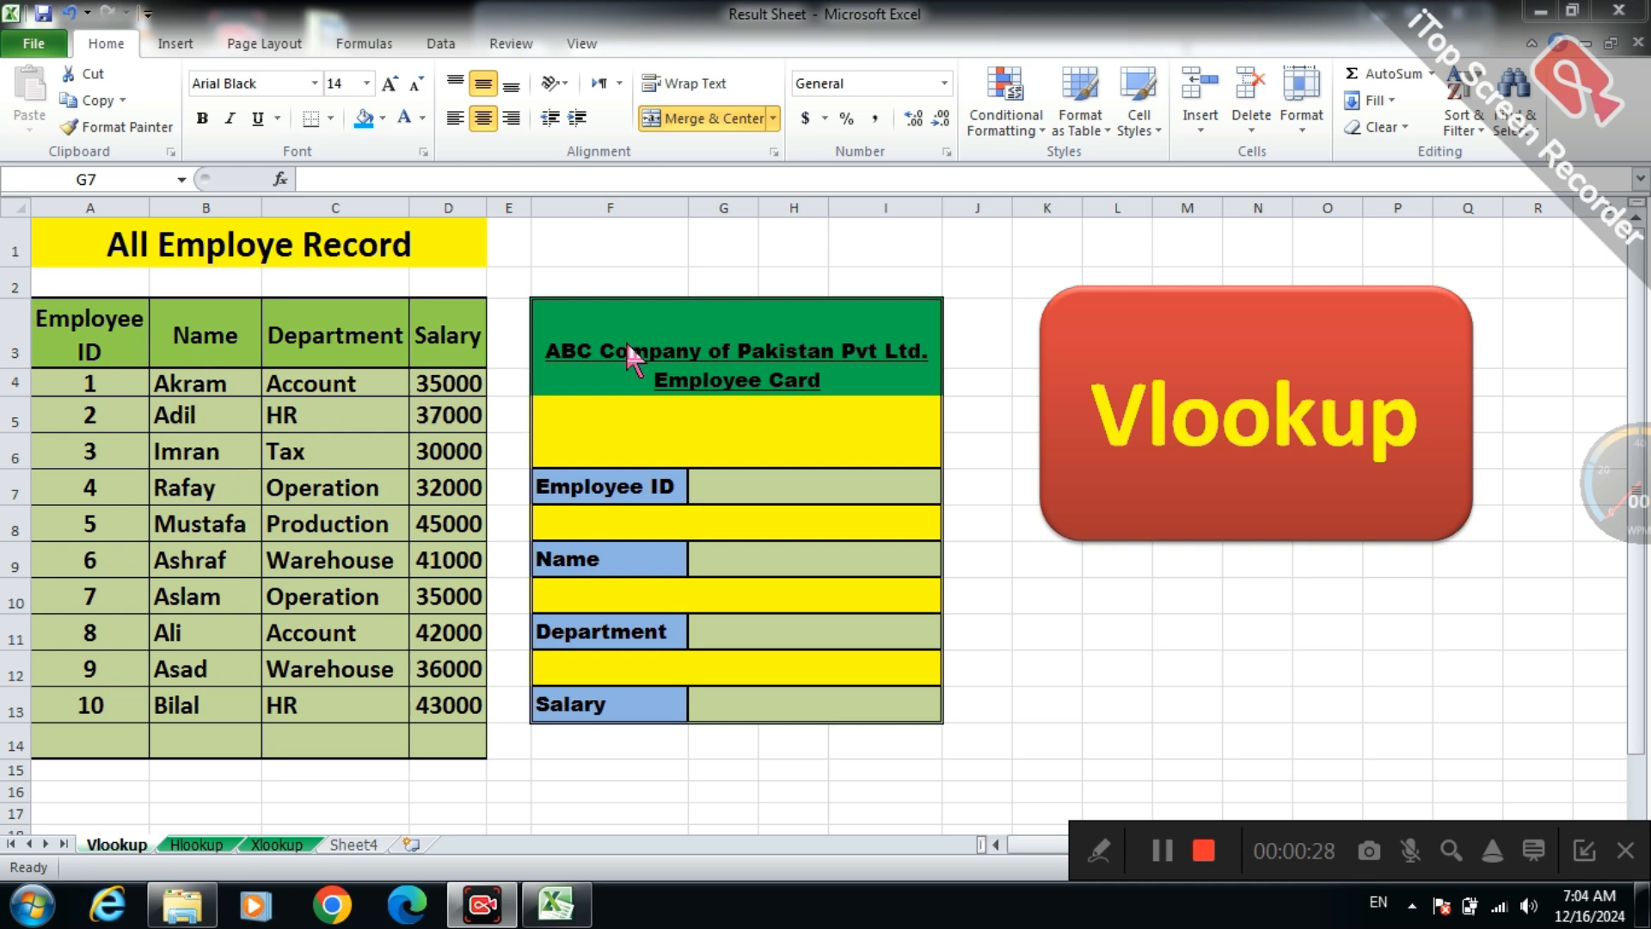
pyautogui.click(740, 484)
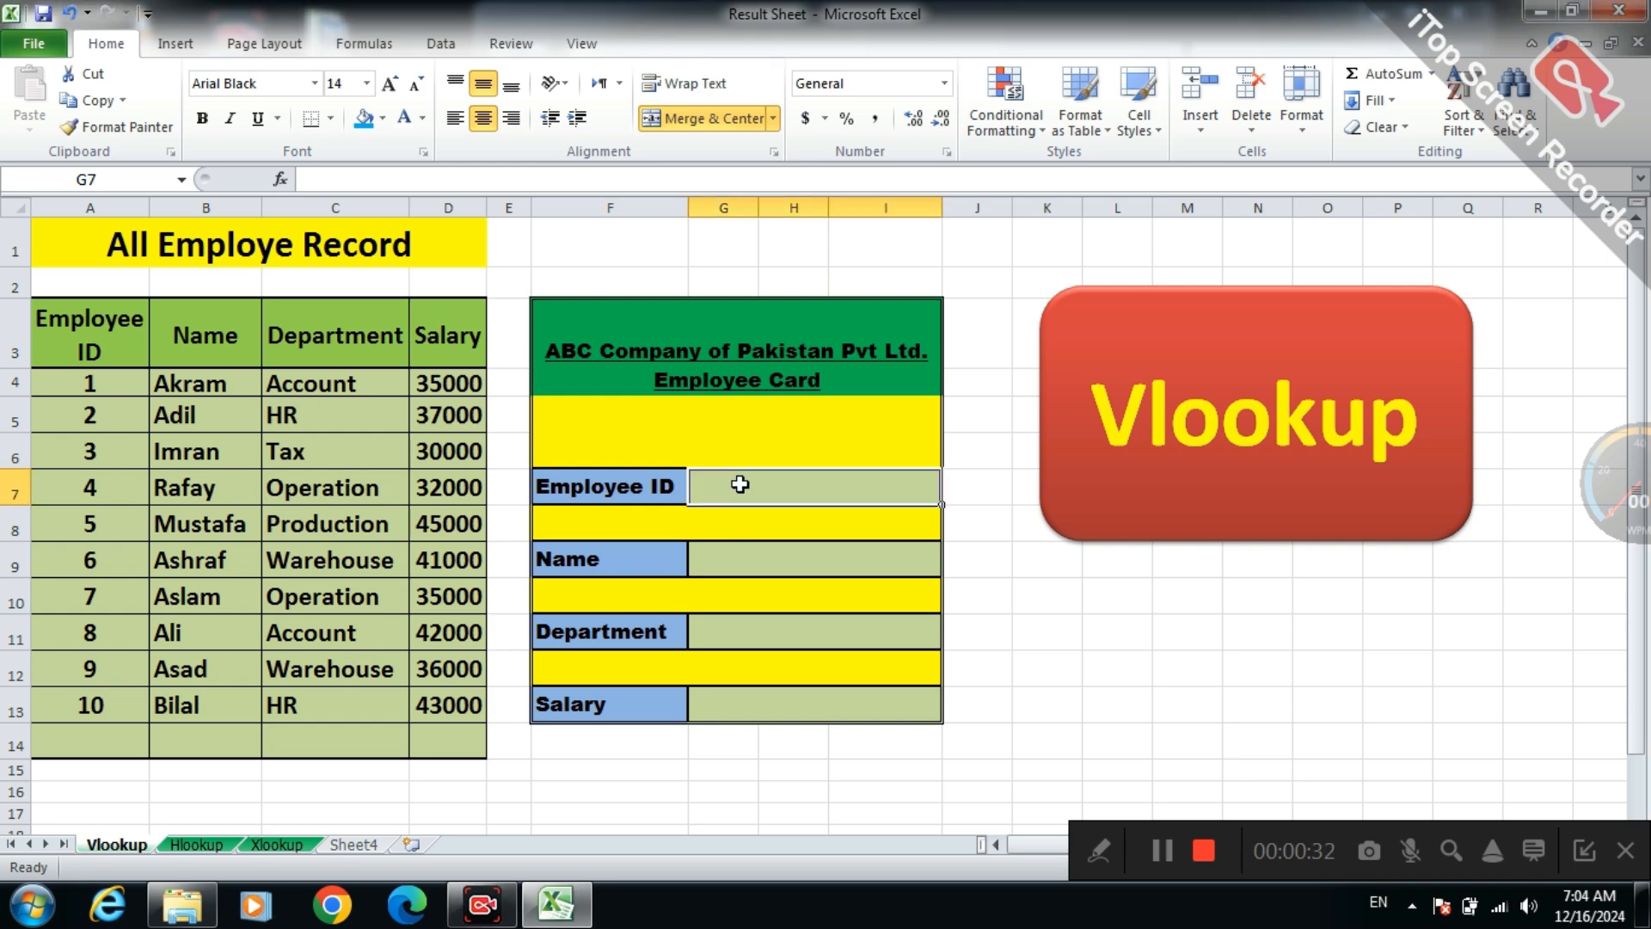
pyautogui.click(740, 550)
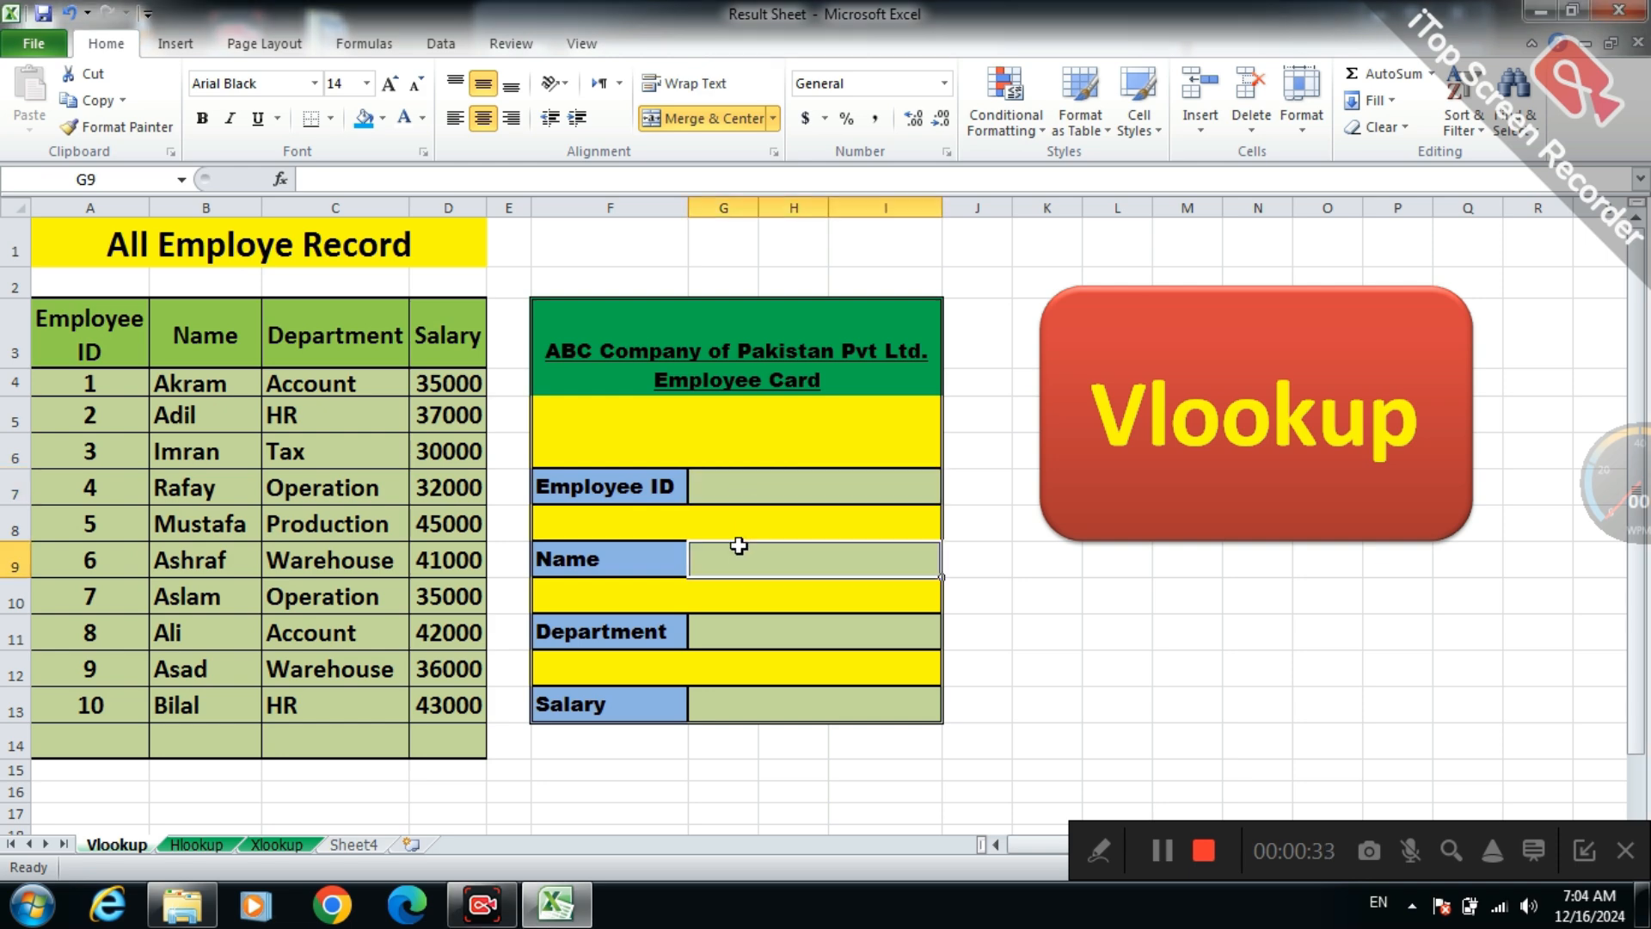
pyautogui.click(722, 646)
pyautogui.click(733, 714)
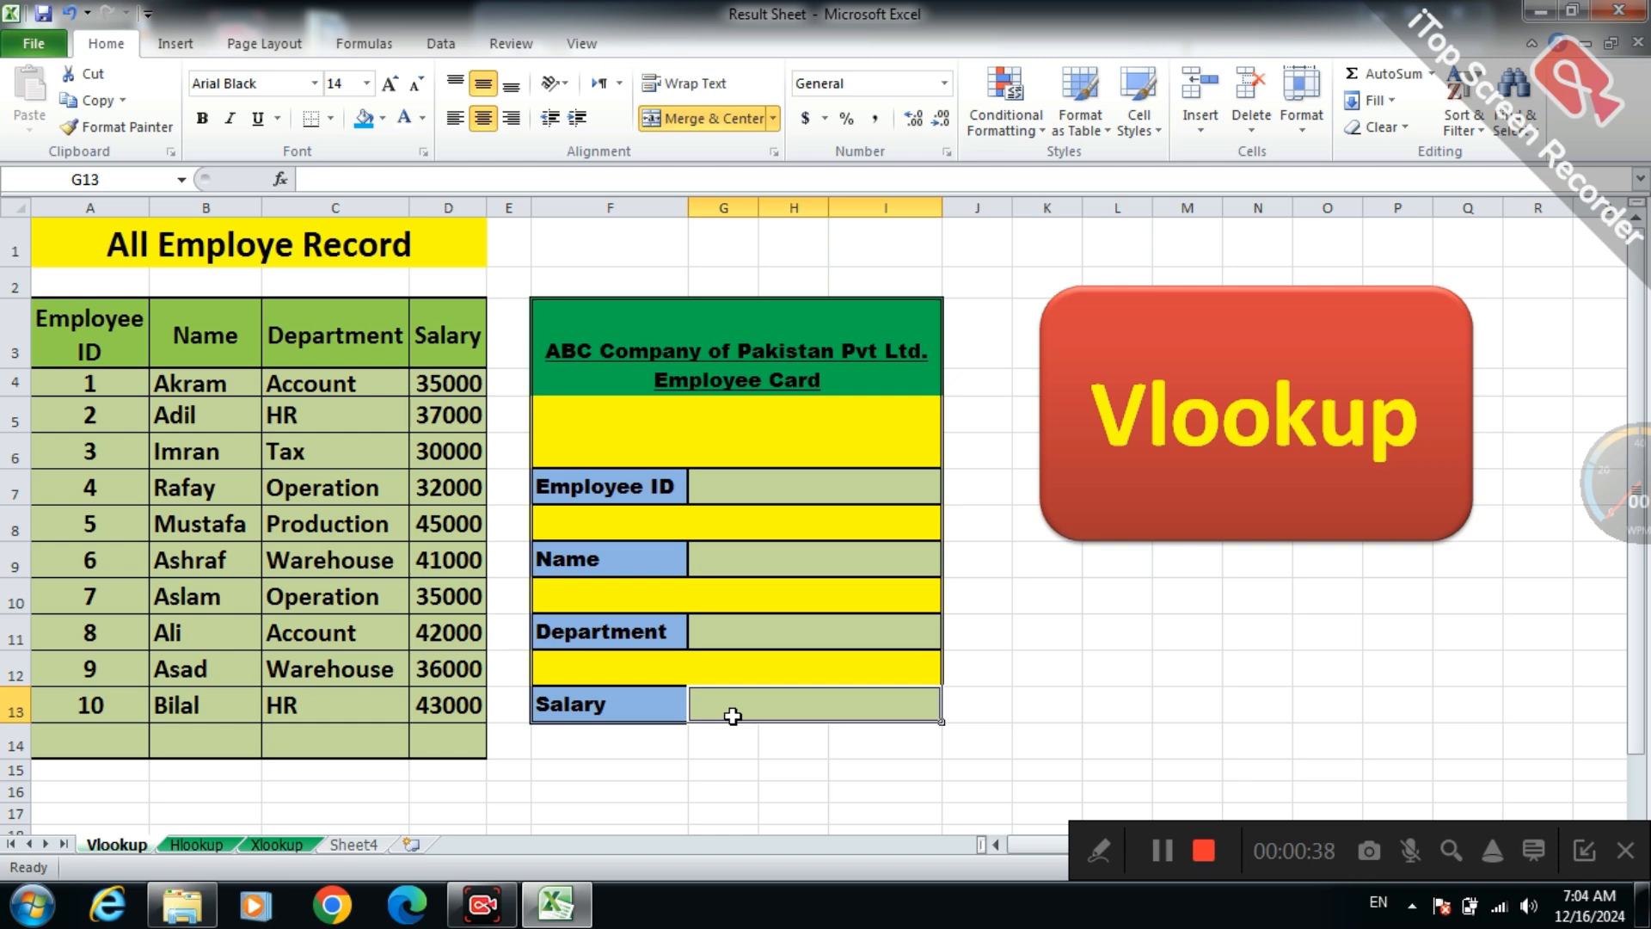
# Step: Add list data validation to the Employee ID value cell G7, using =$A$4:$A$13 as the source
pyautogui.click(847, 495)
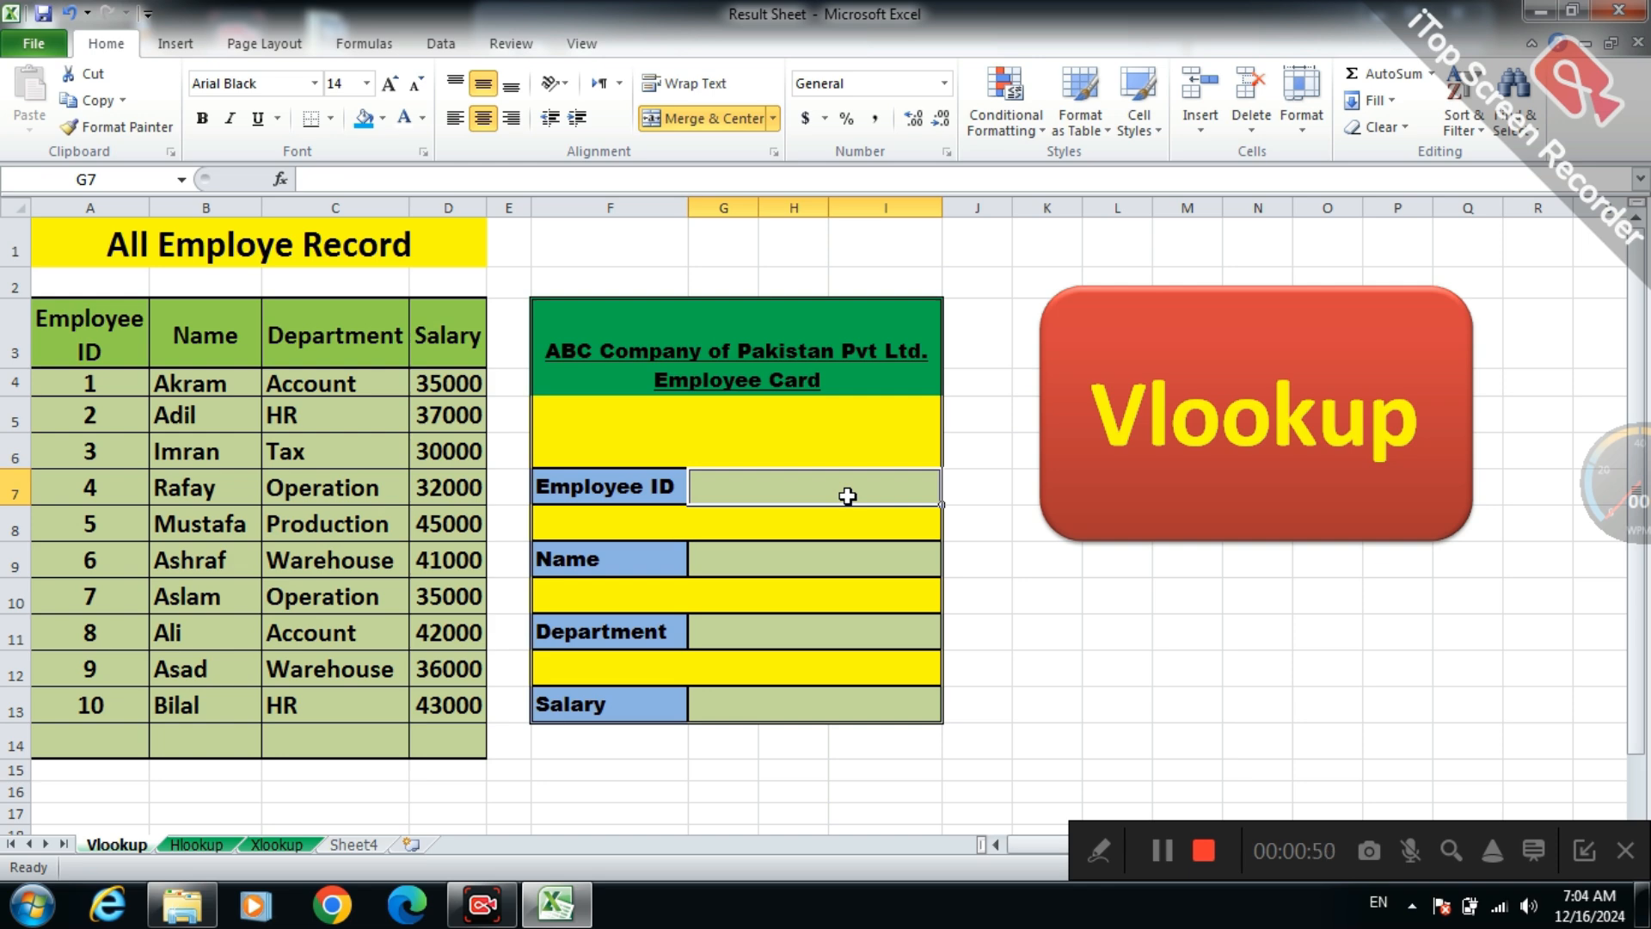
pyautogui.click(441, 45)
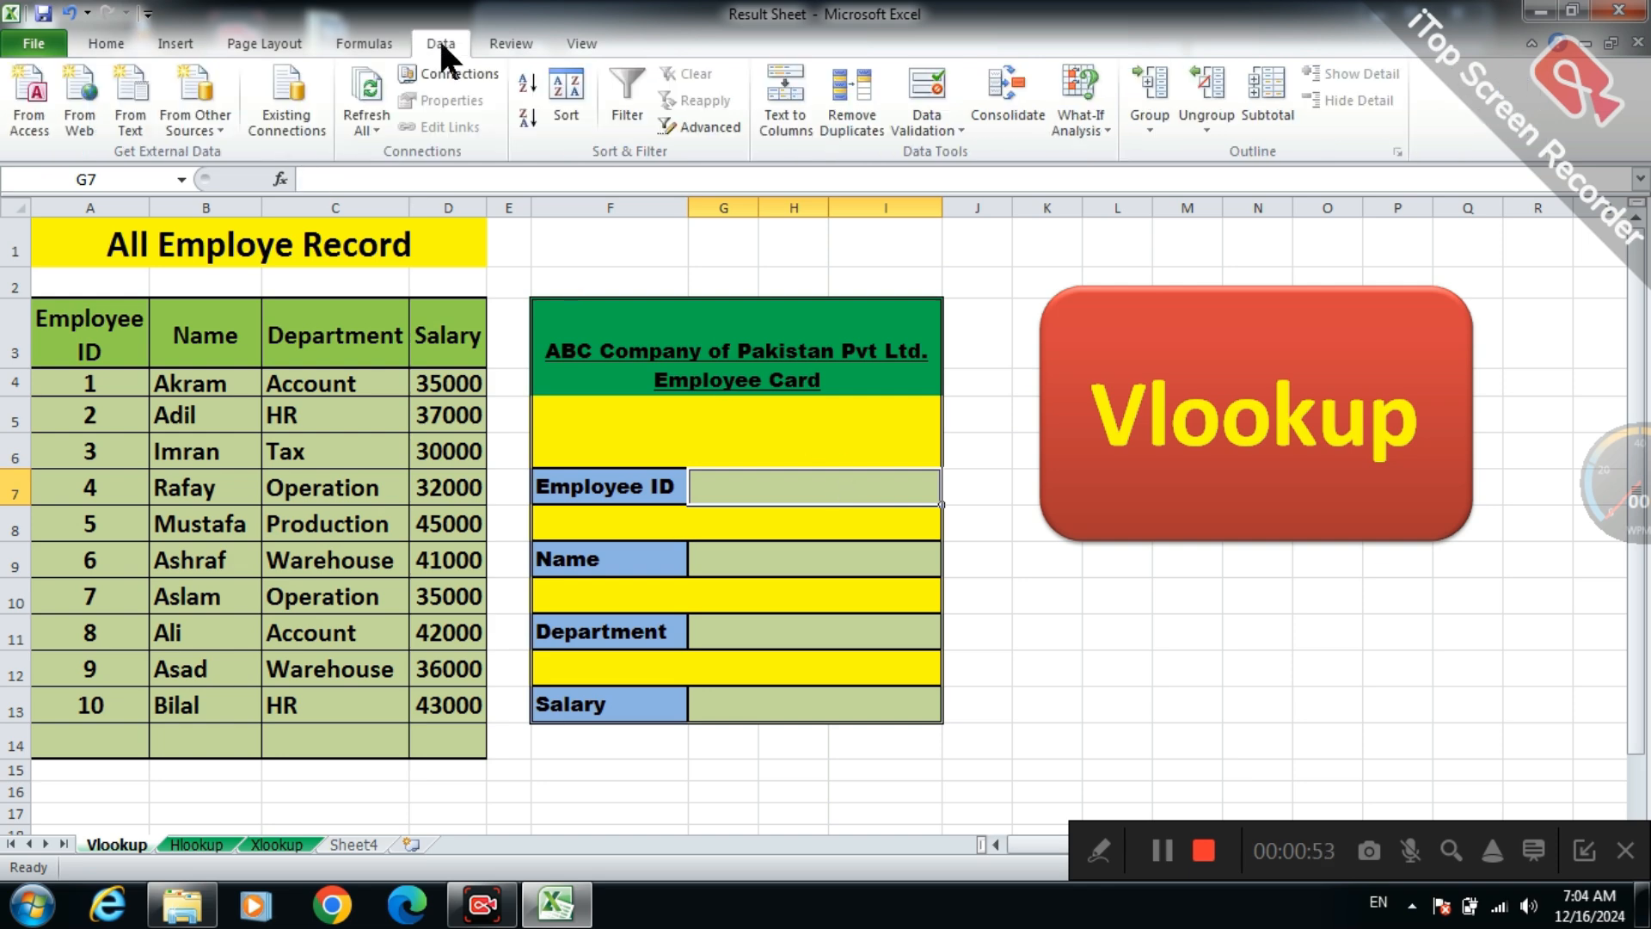
pyautogui.click(927, 122)
pyautogui.click(953, 151)
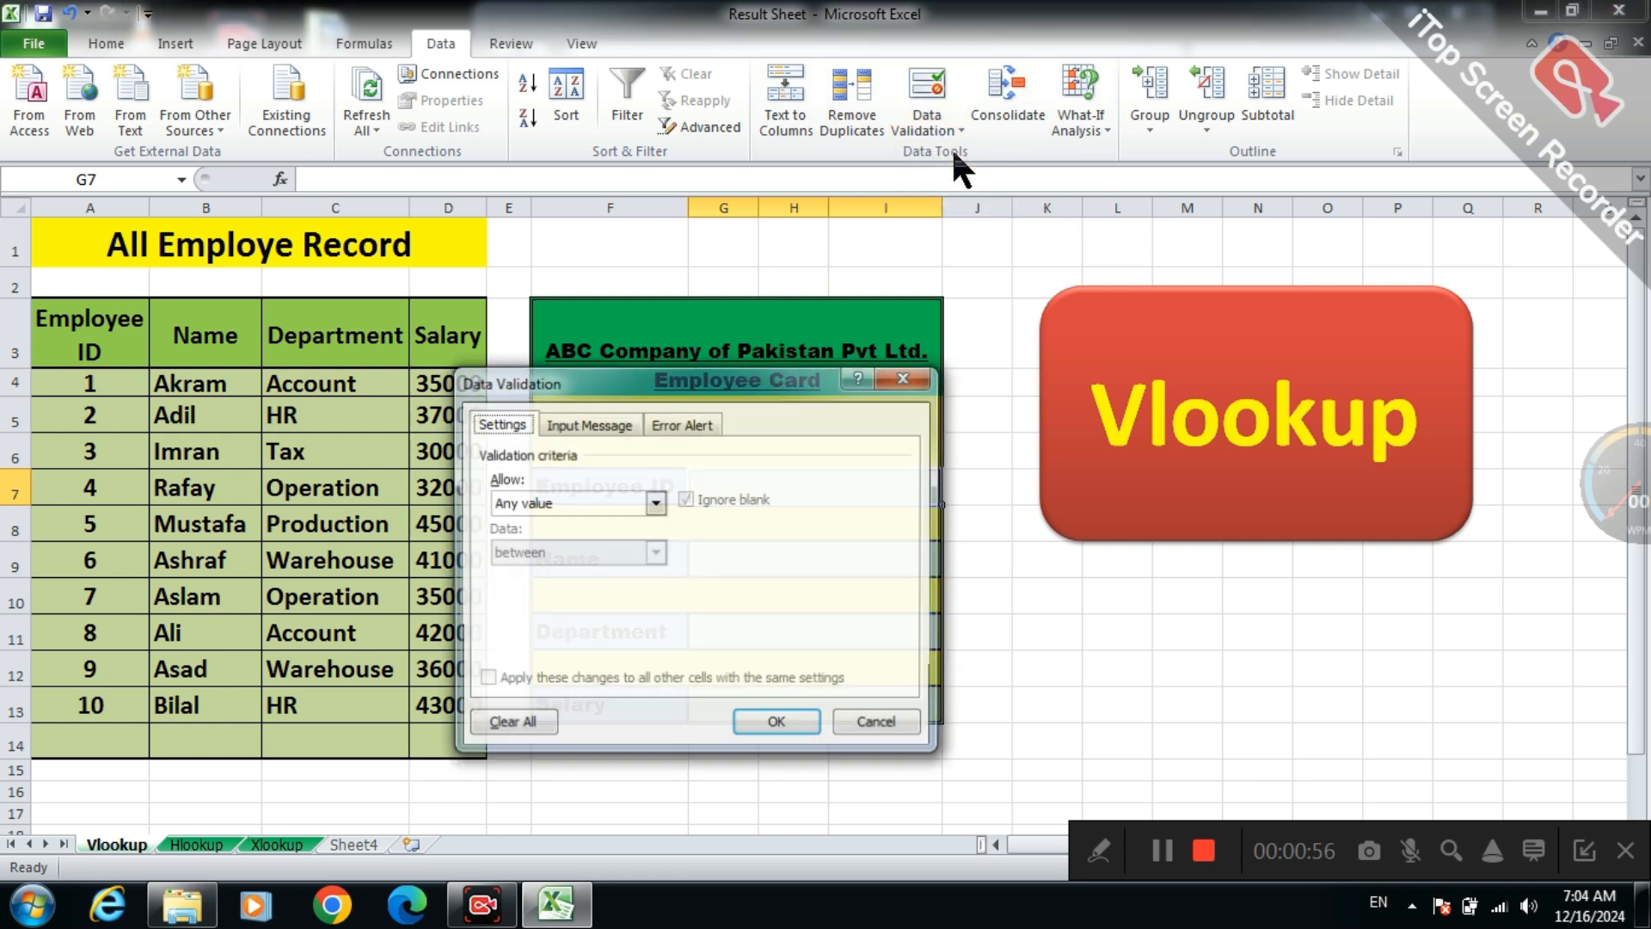
pyautogui.click(658, 503)
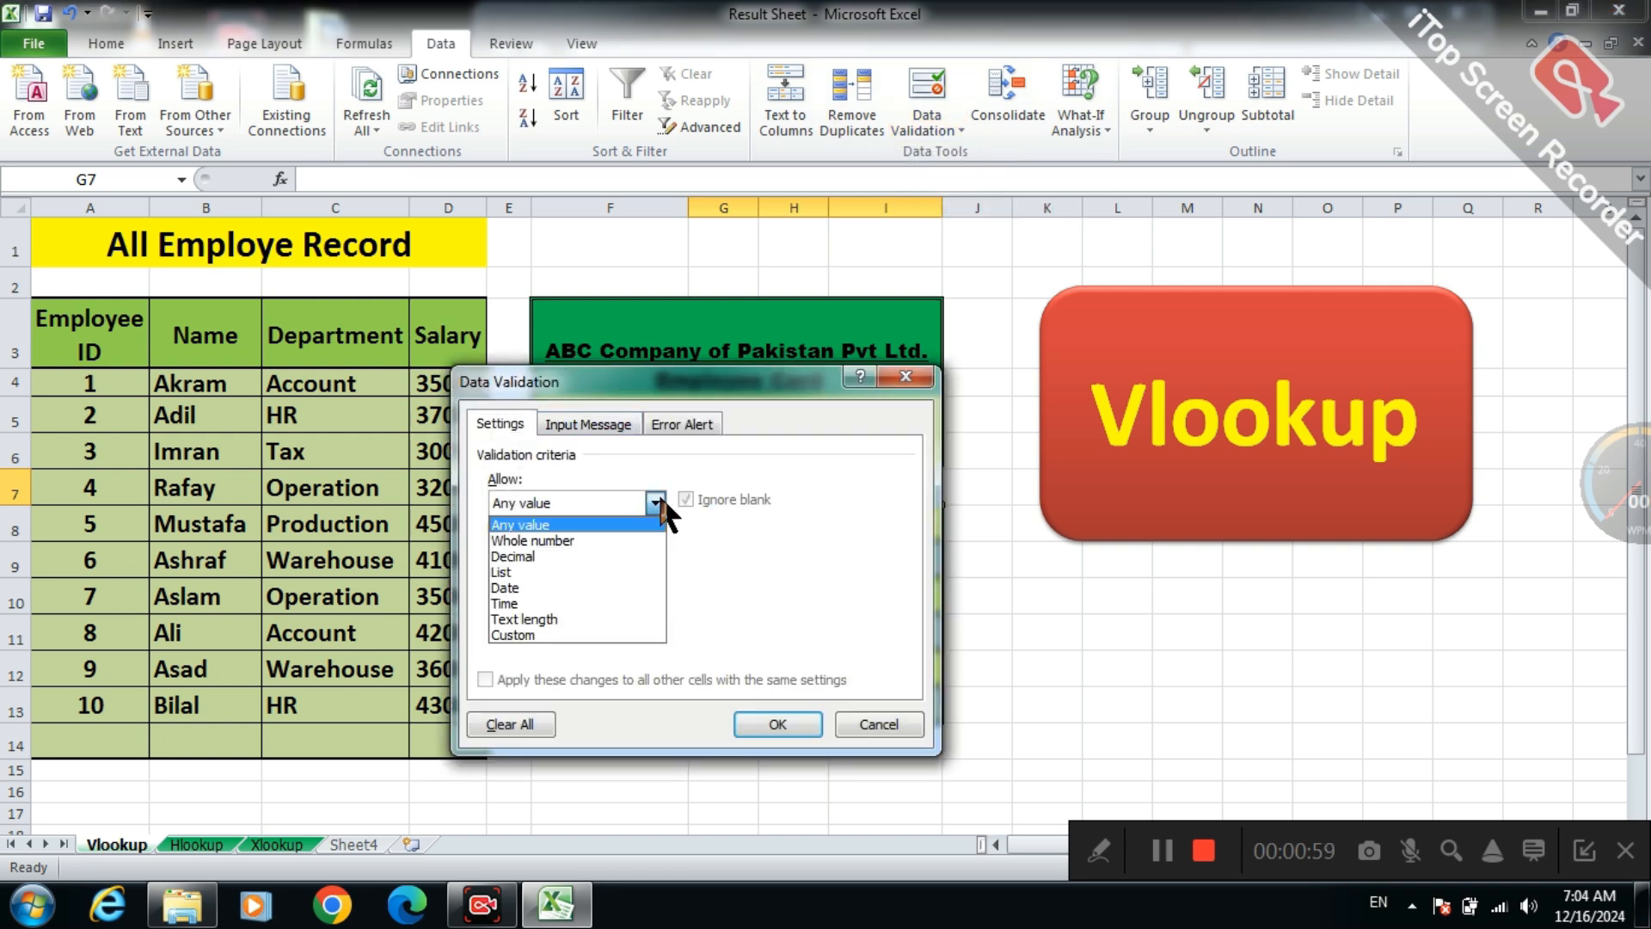
pyautogui.click(561, 571)
pyautogui.click(693, 600)
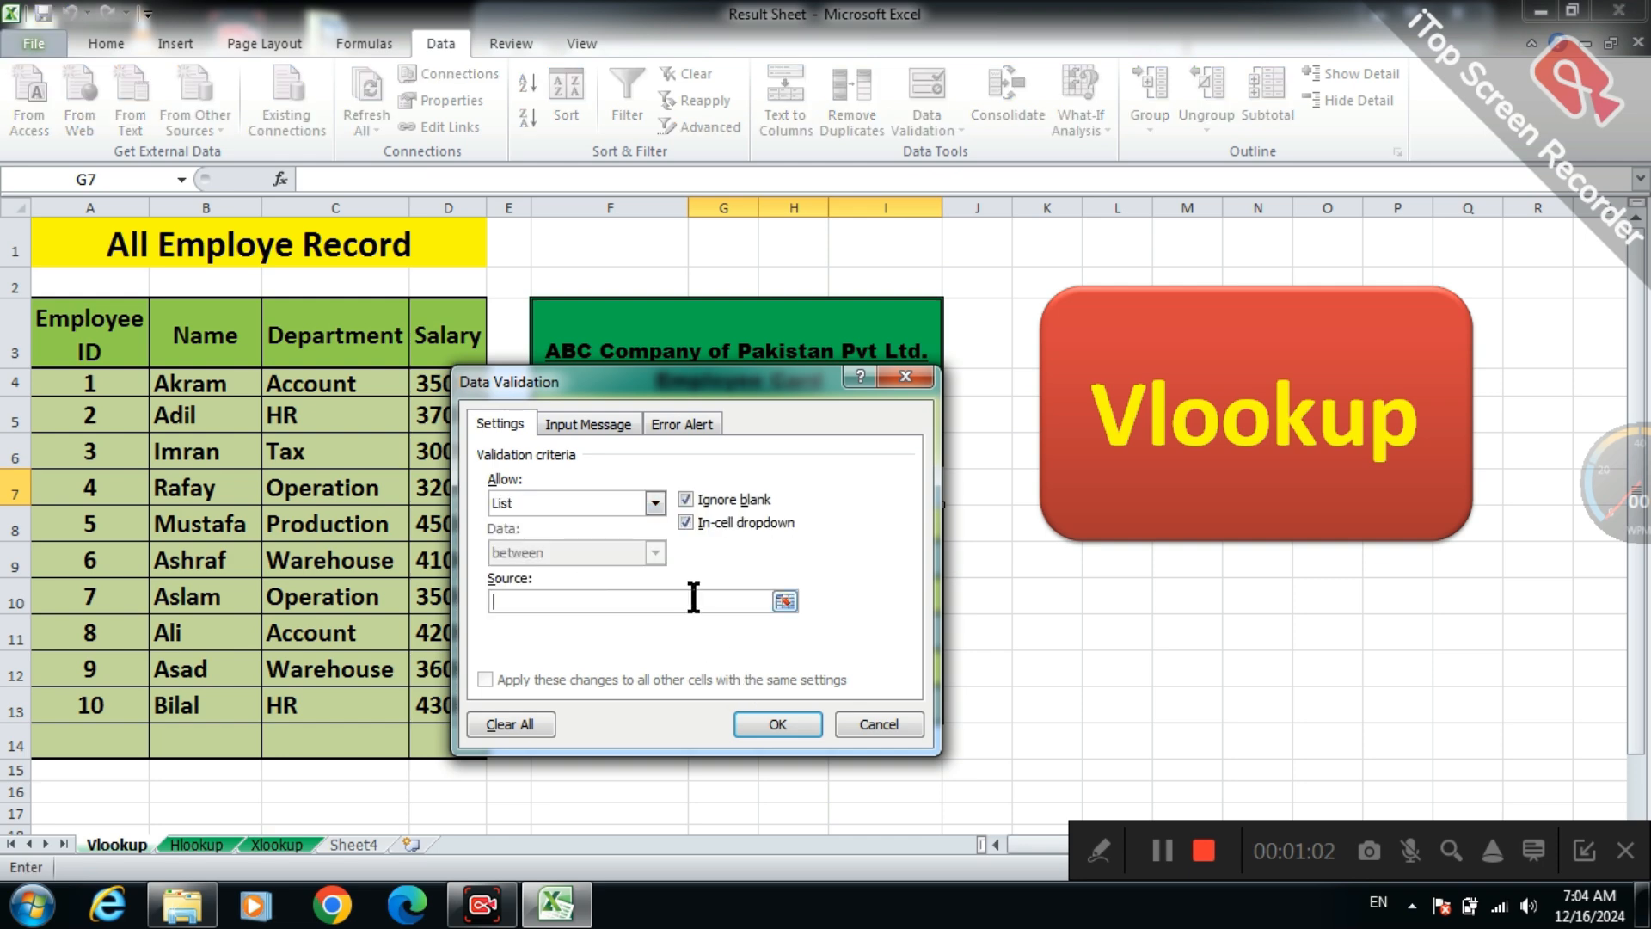
pyautogui.click(120, 392)
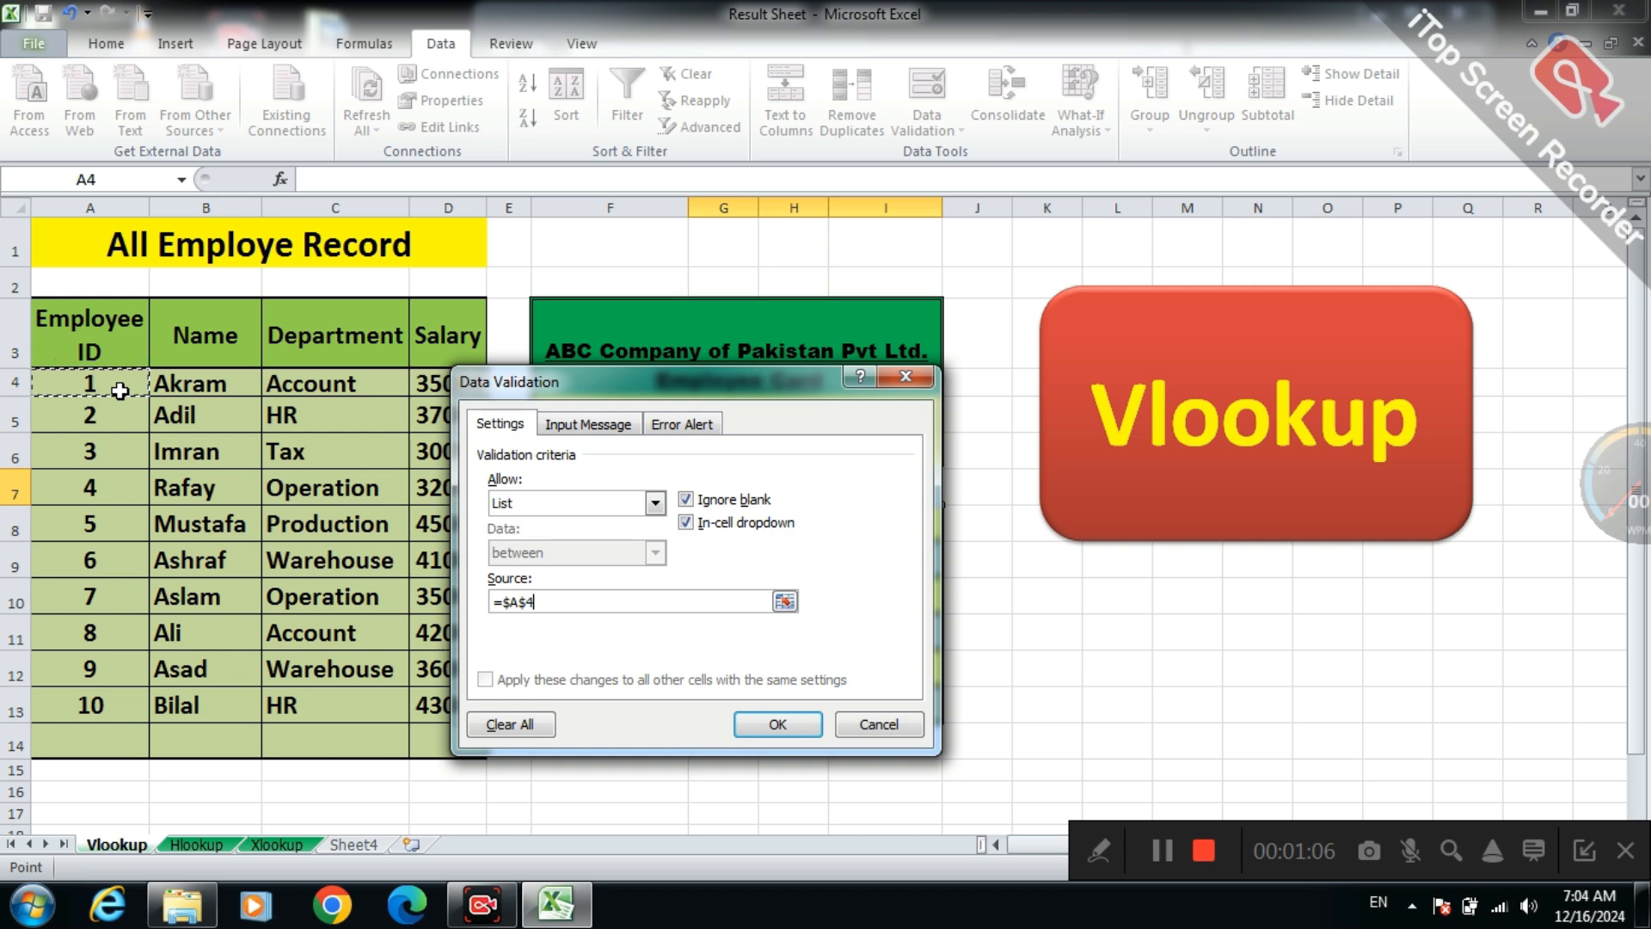
pyautogui.hotkey('ctrl', 'shift', 'Down')
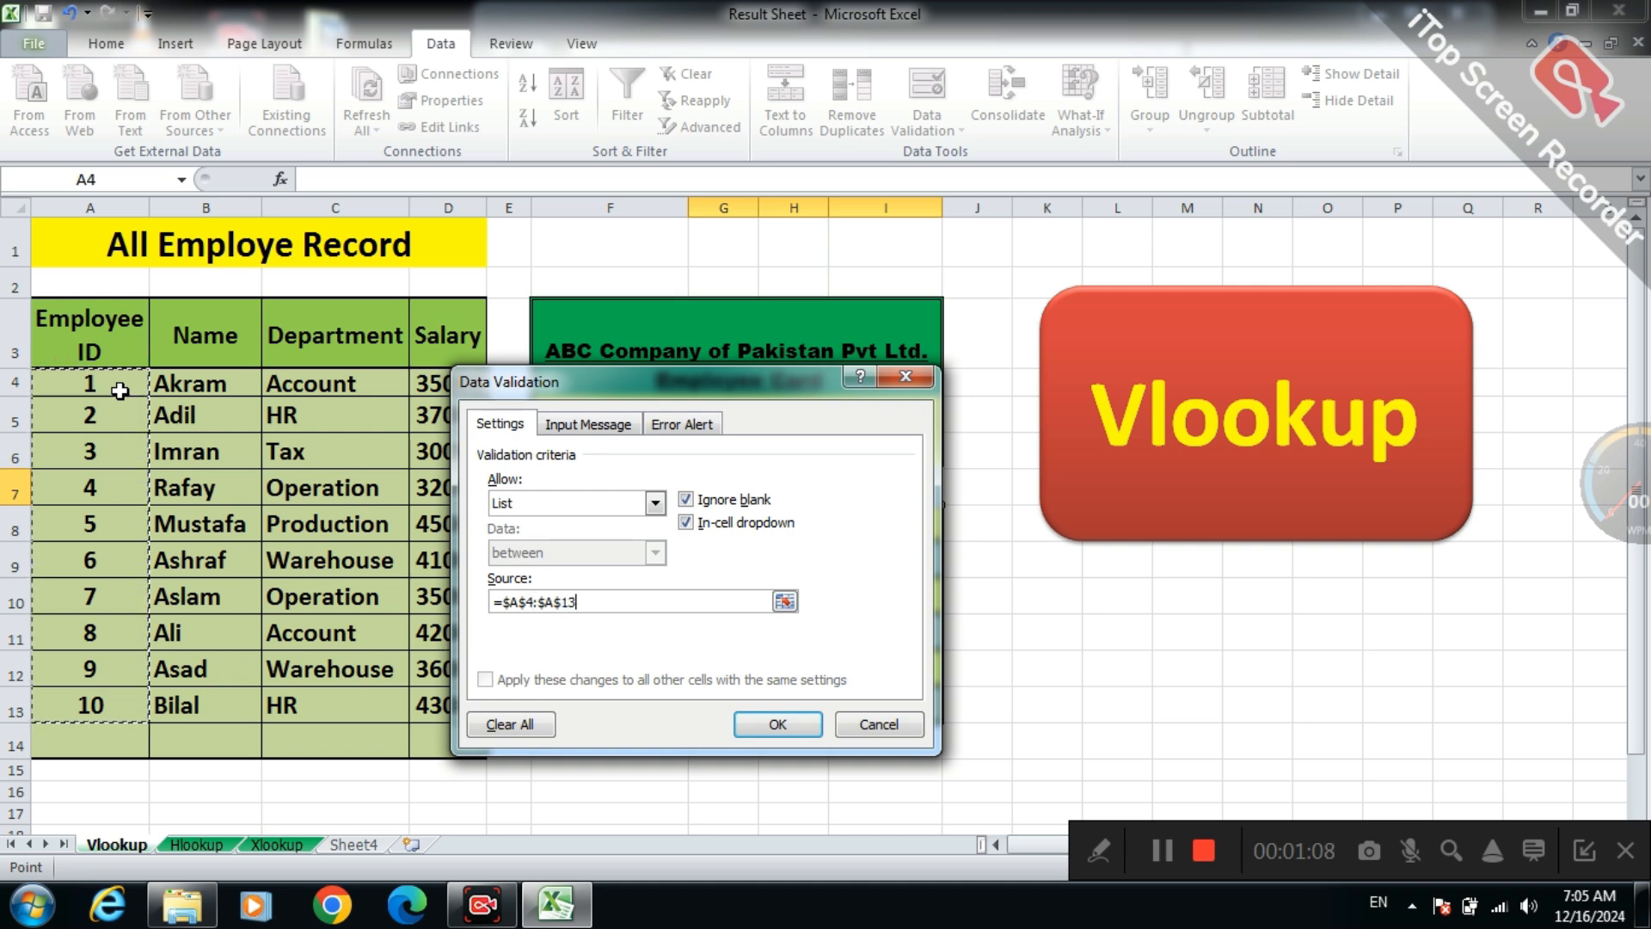
pyautogui.click(756, 723)
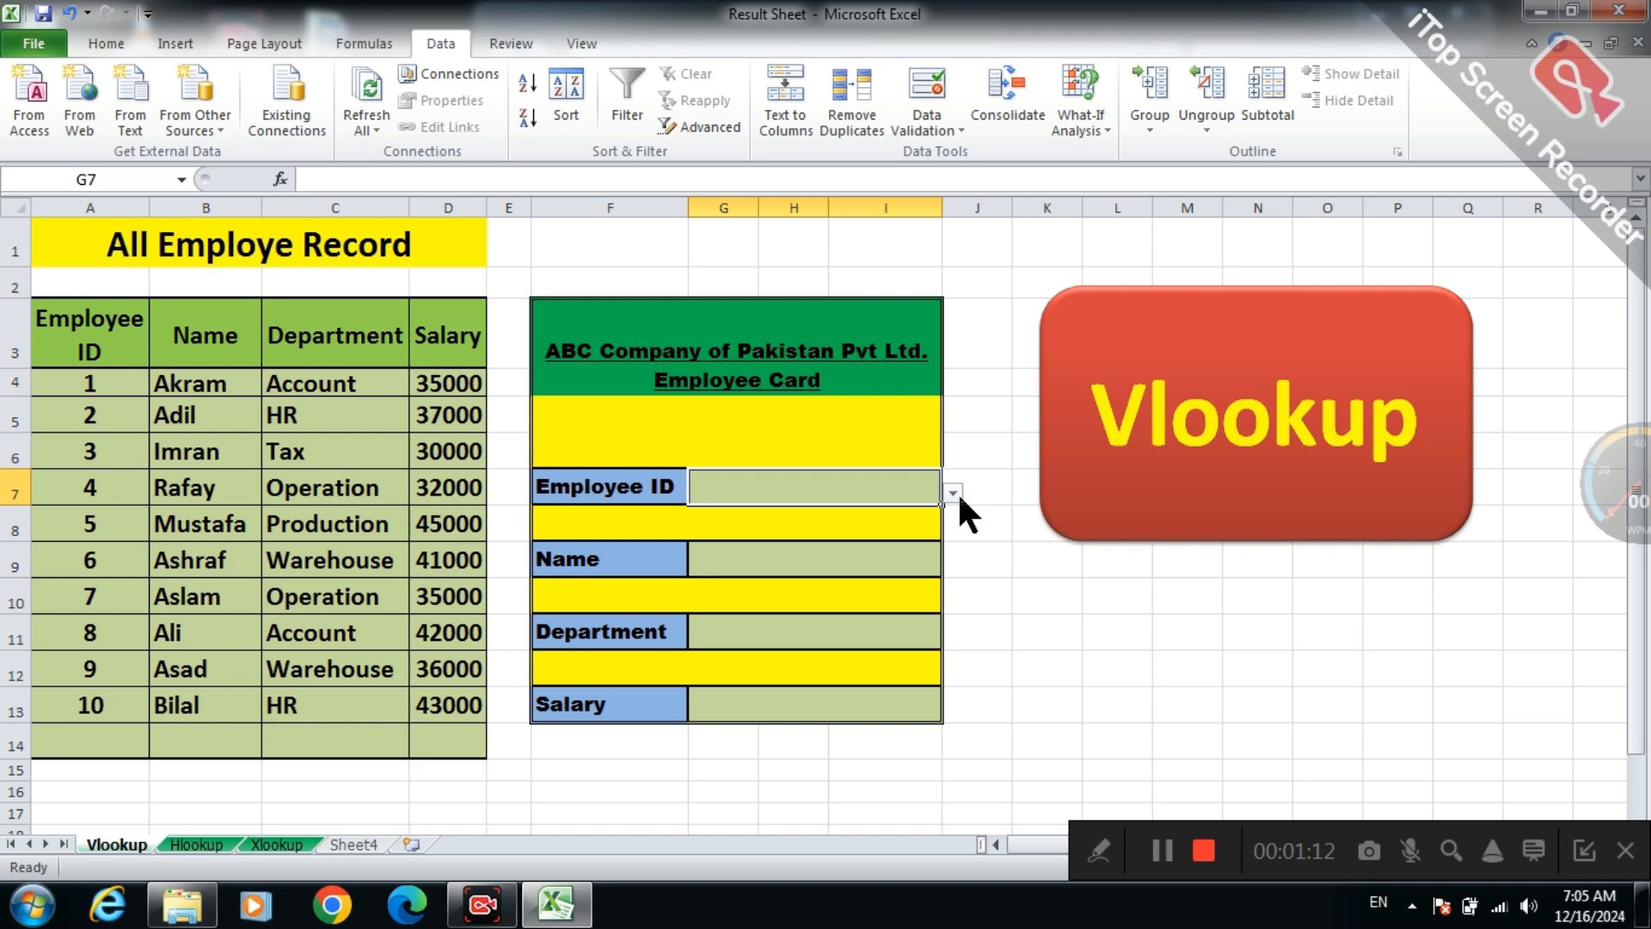
# Step: Check the choices offered by the drop-down list in the Employee ID cell
pyautogui.click(953, 494)
pyautogui.moveTo(959, 541)
pyautogui.mouseDown()
pyautogui.moveTo(959, 558)
pyautogui.moveTo(959, 538)
pyautogui.mouseUp()
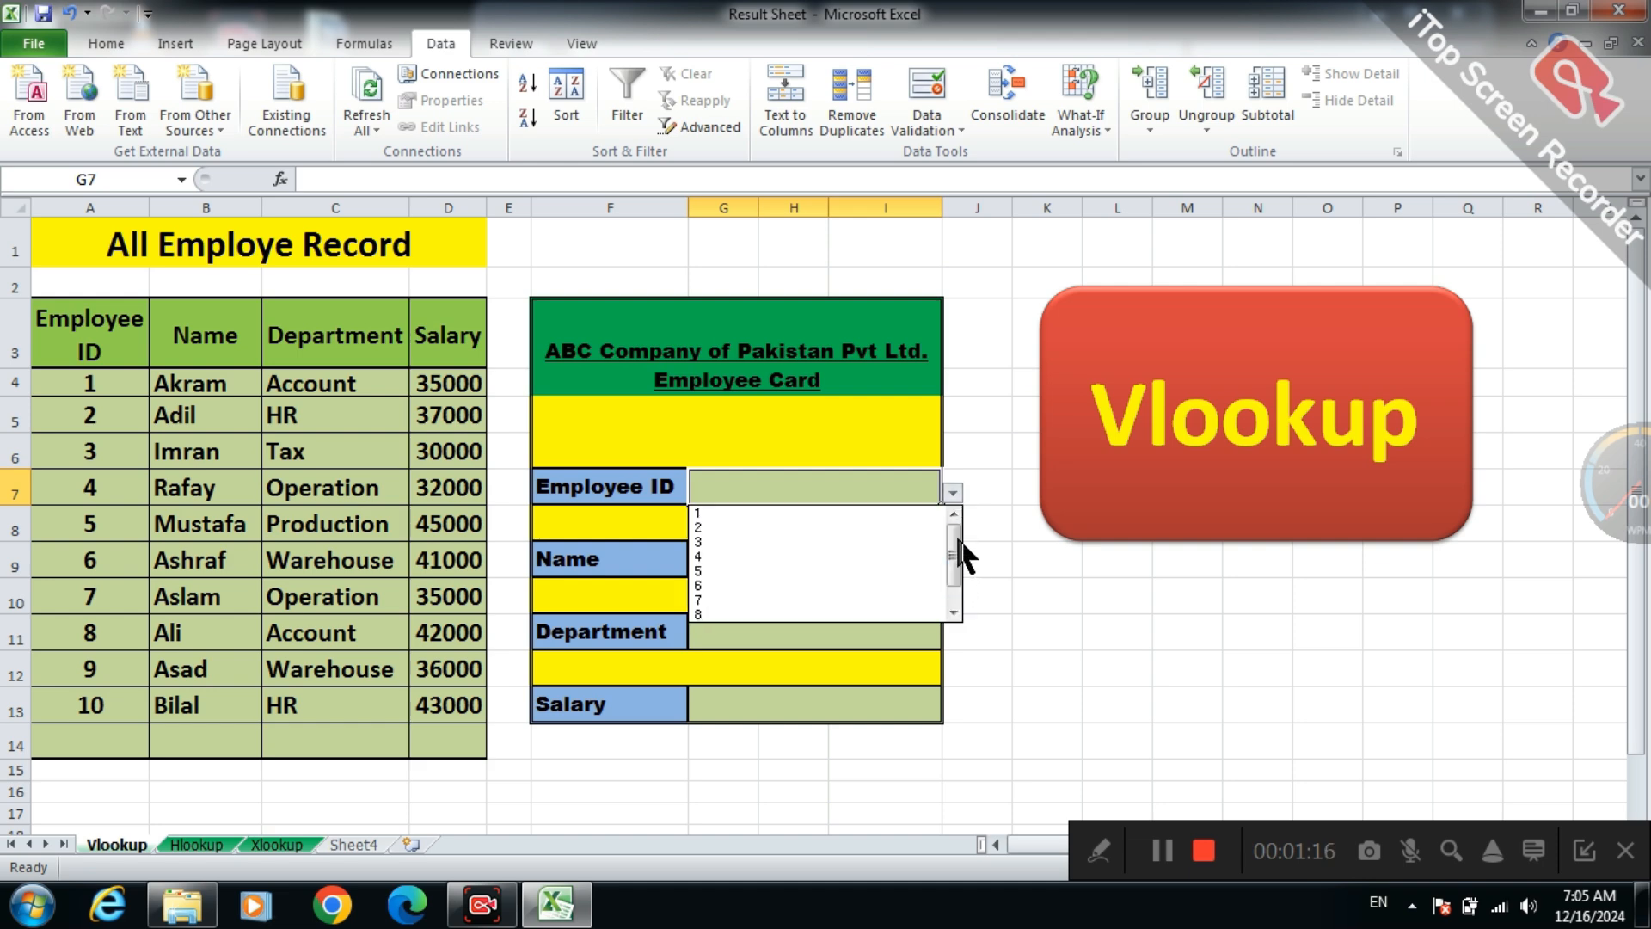
pyautogui.click(953, 501)
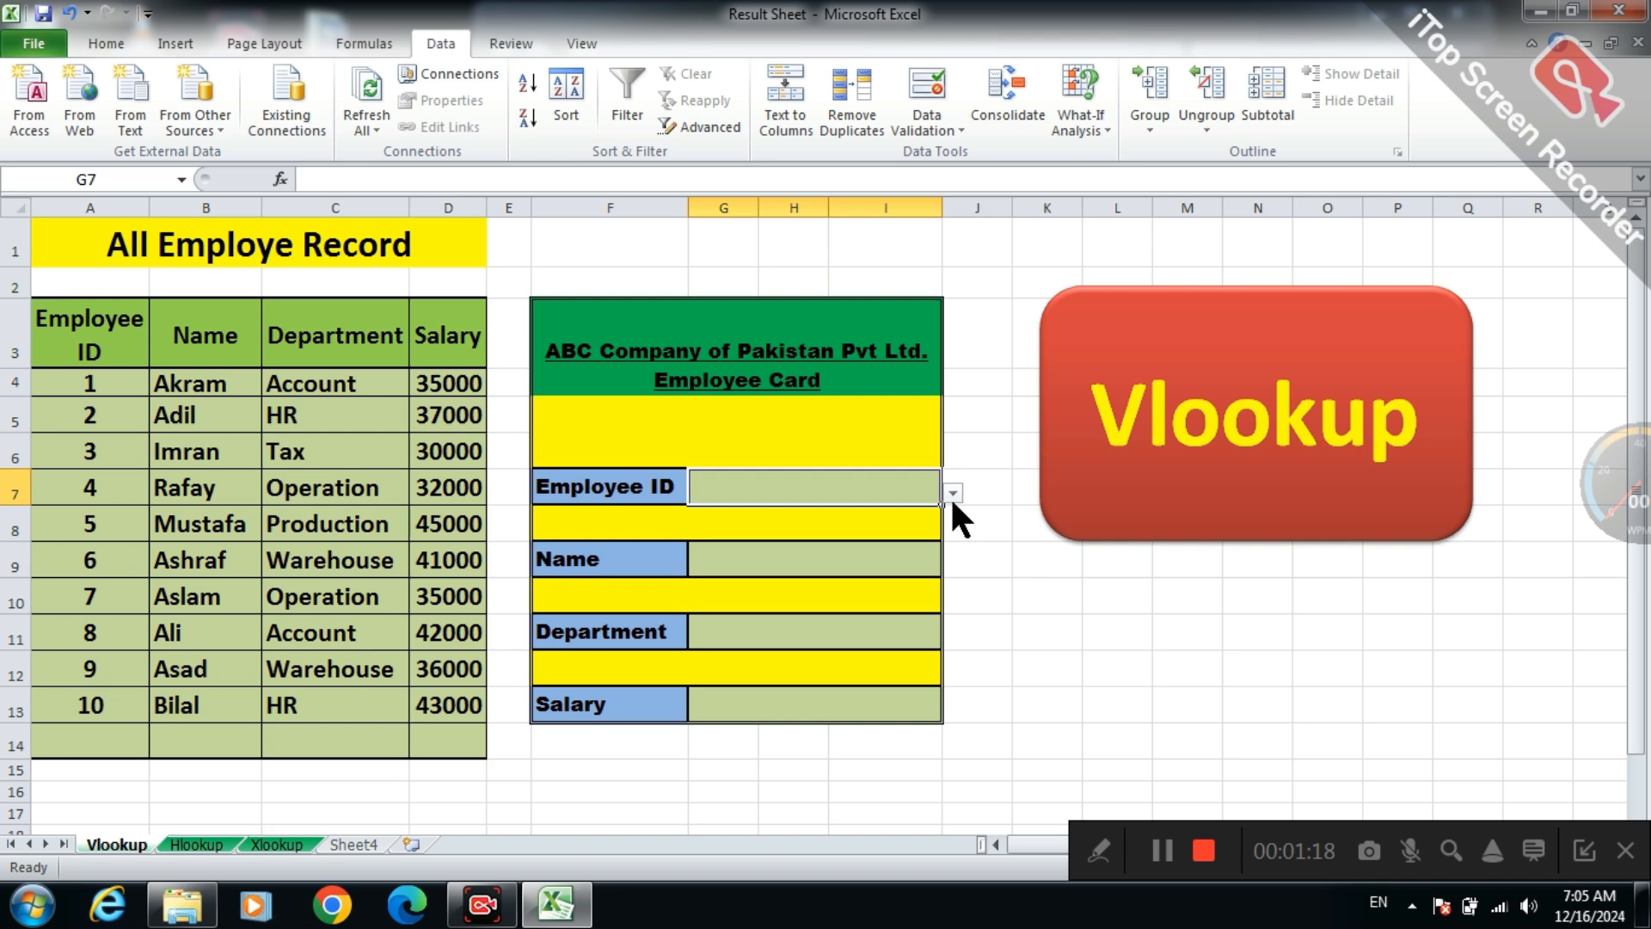
# Step: Begin a VLOOKUP formula in the Name value cell G9 with G7 as the lookup value
pyautogui.click(780, 556)
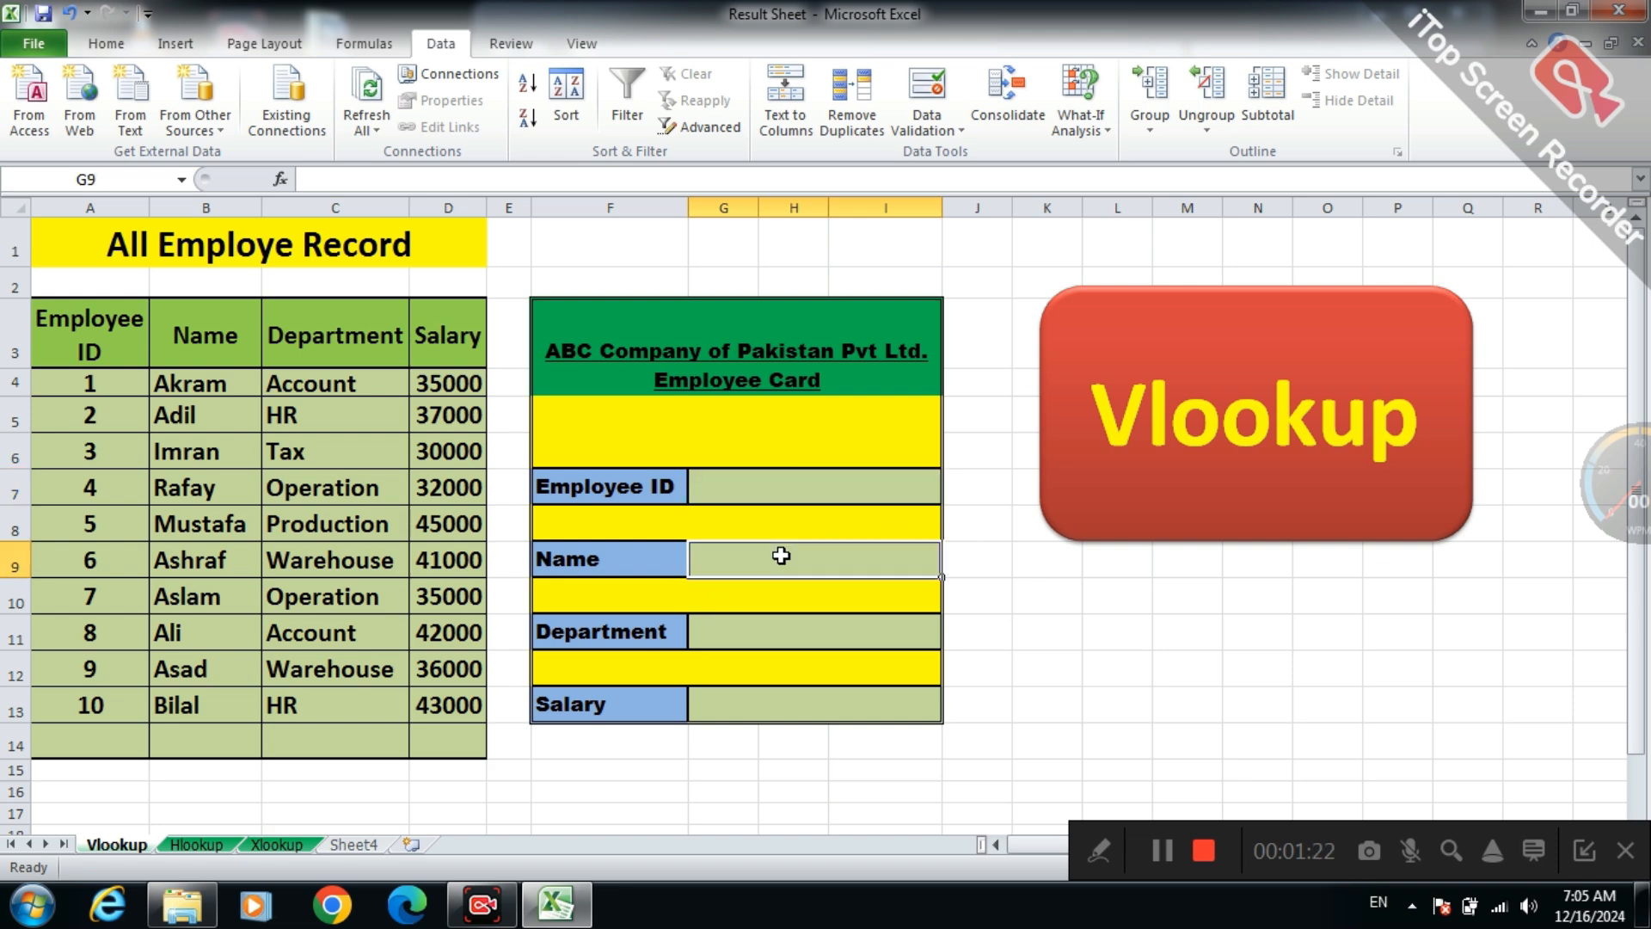
pyautogui.write('=')
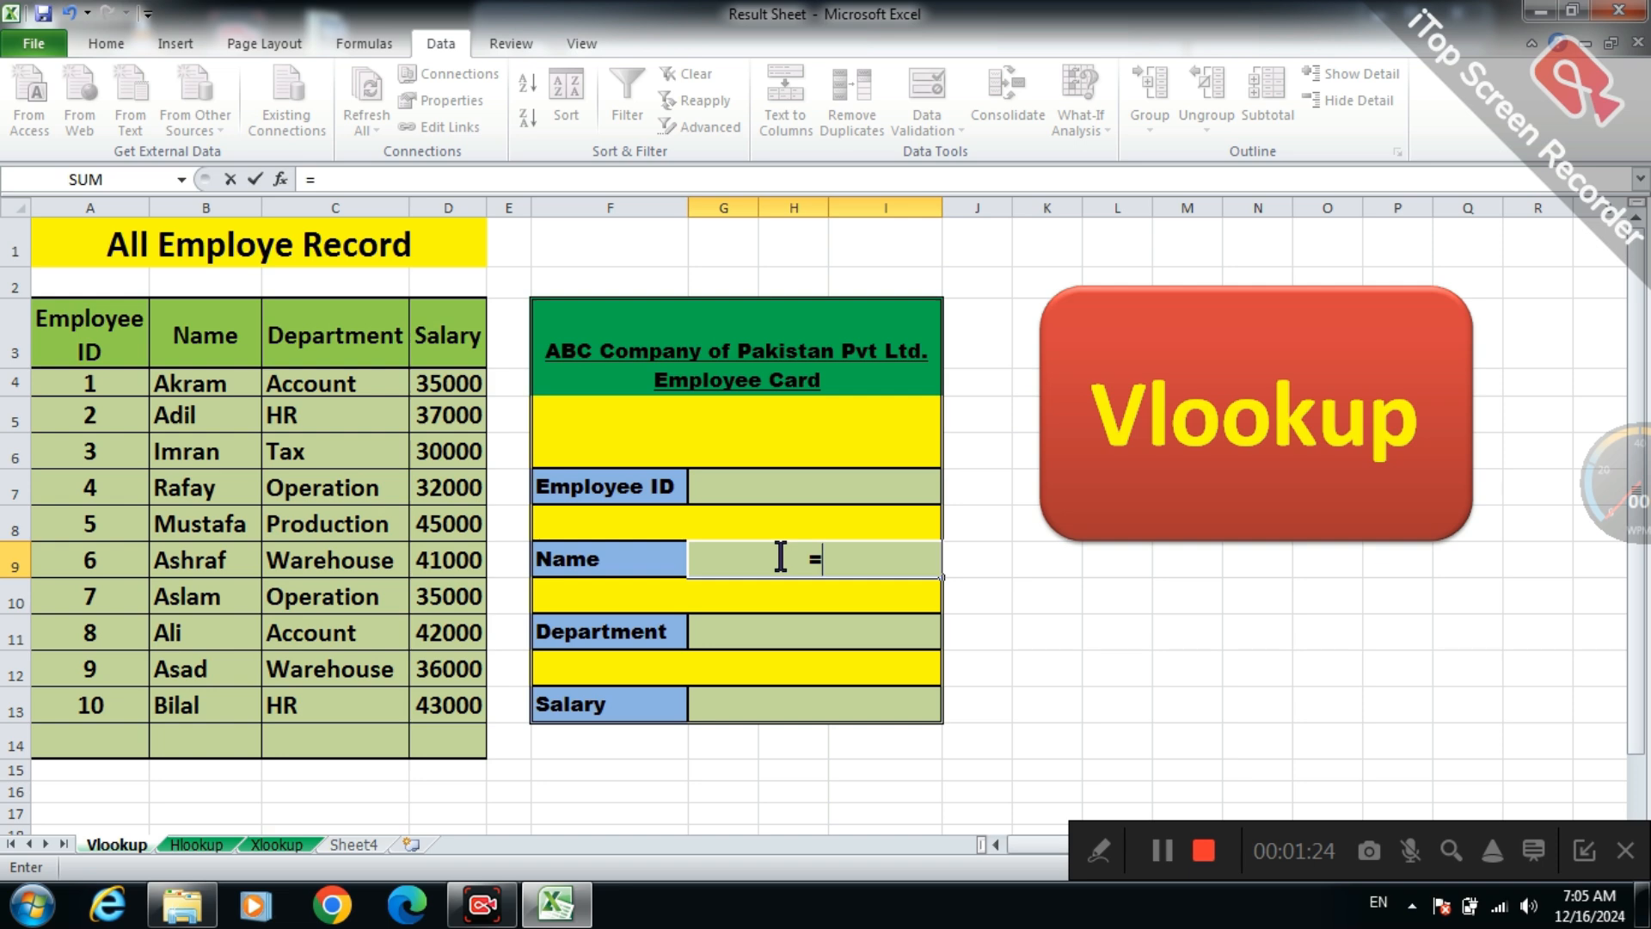
pyautogui.write('vlookup')
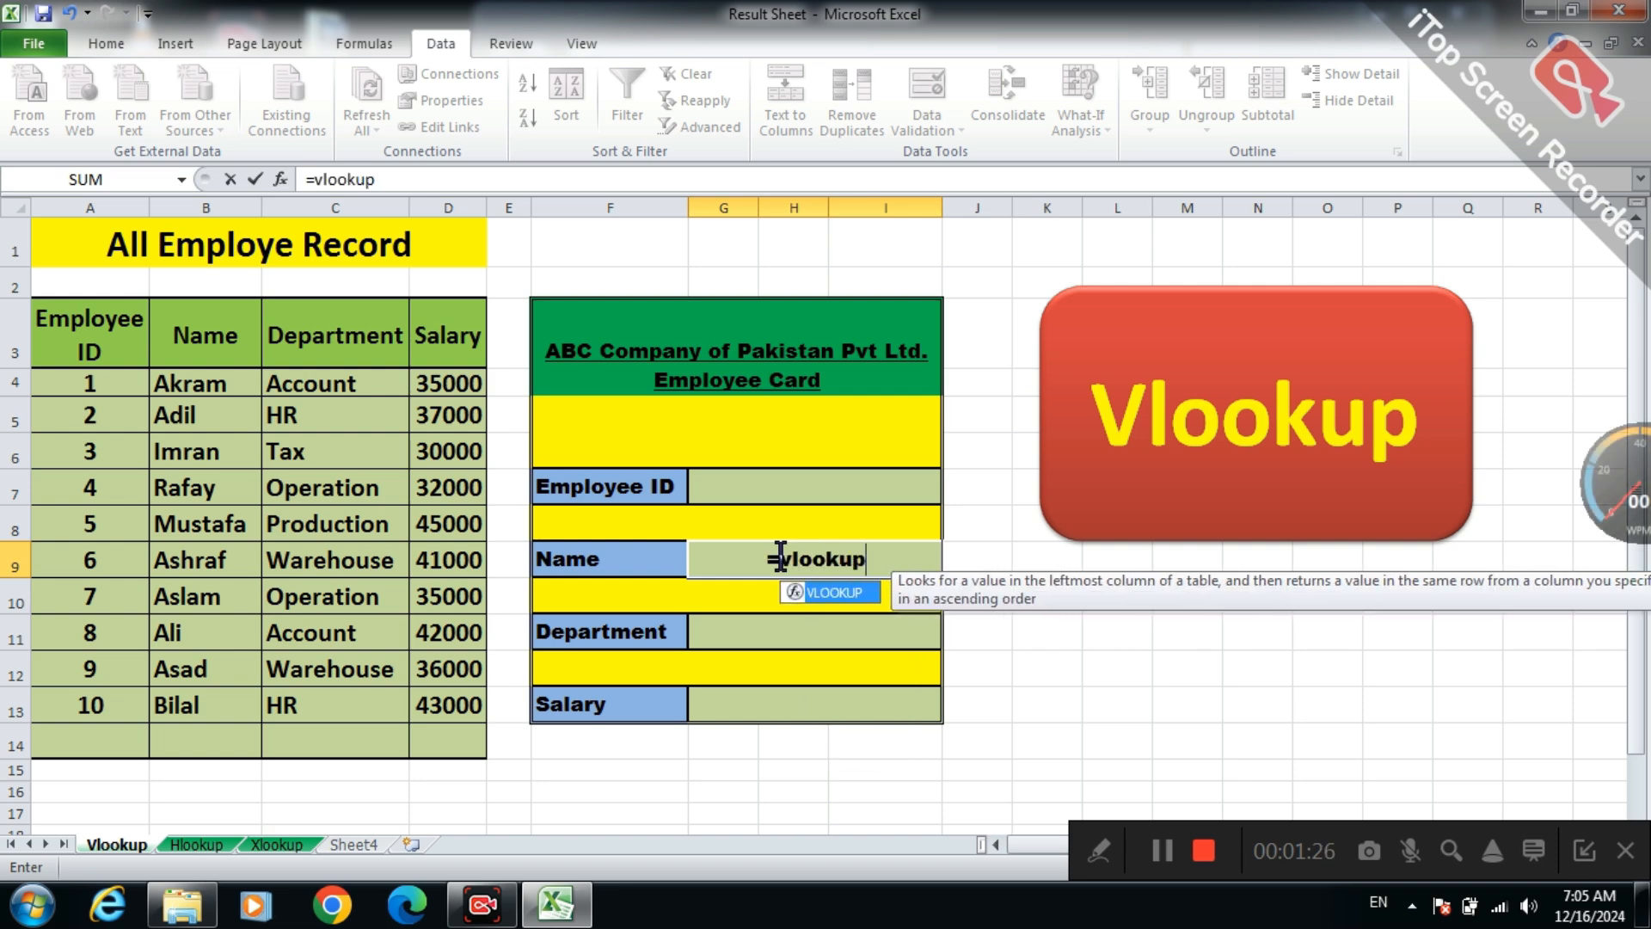
pyautogui.write('(')
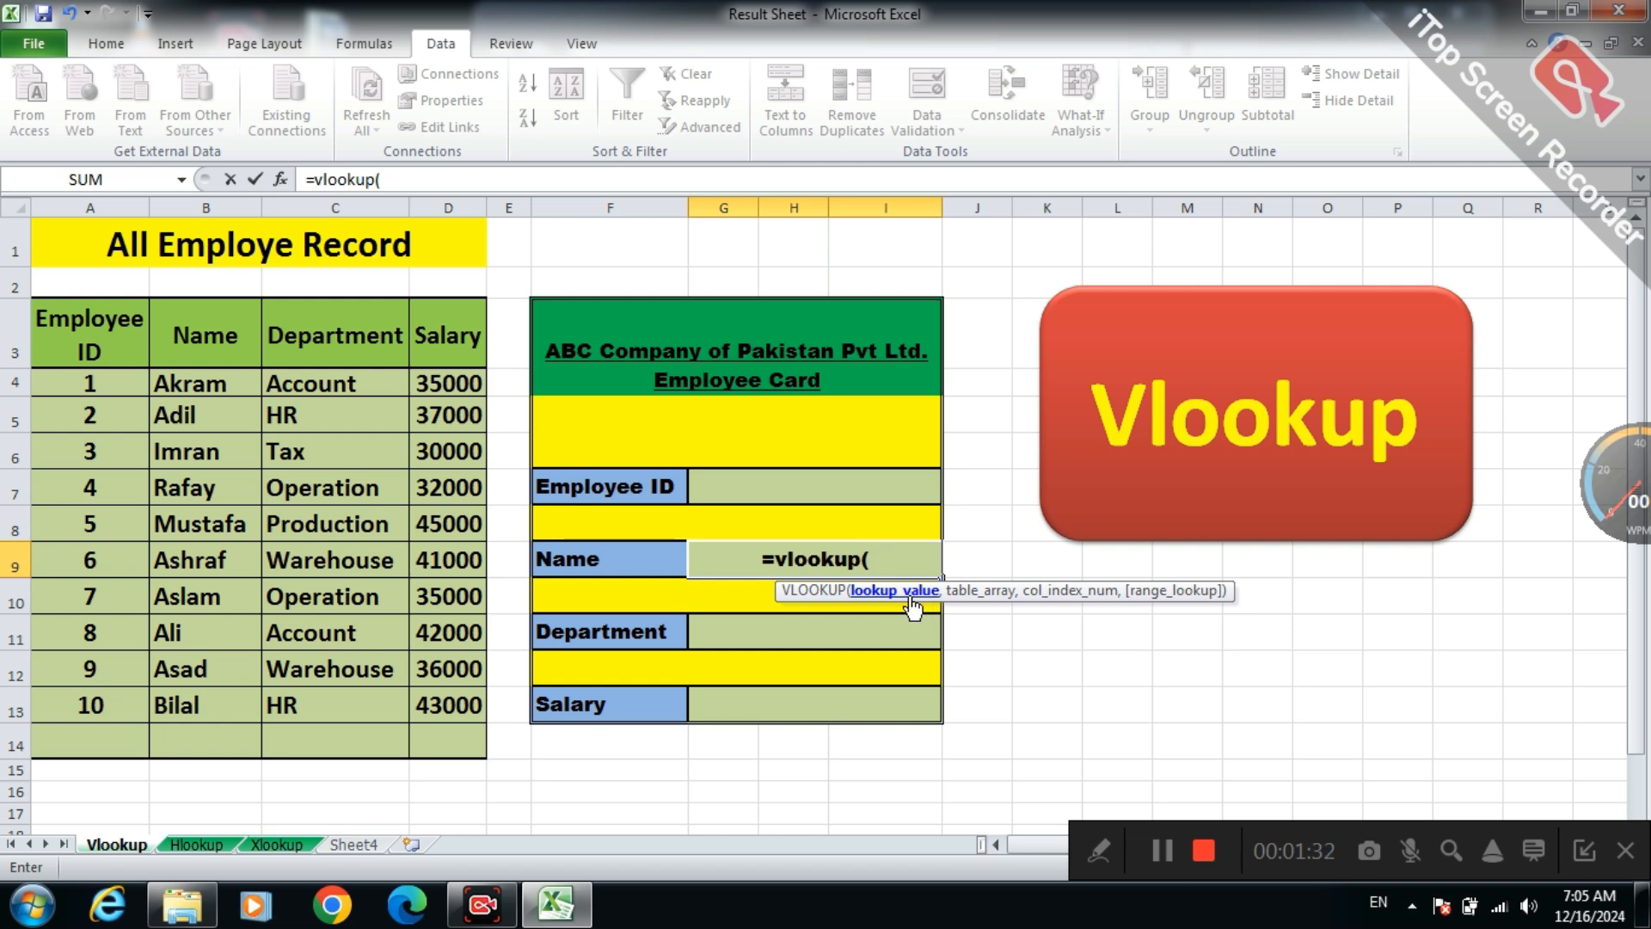
pyautogui.click(877, 493)
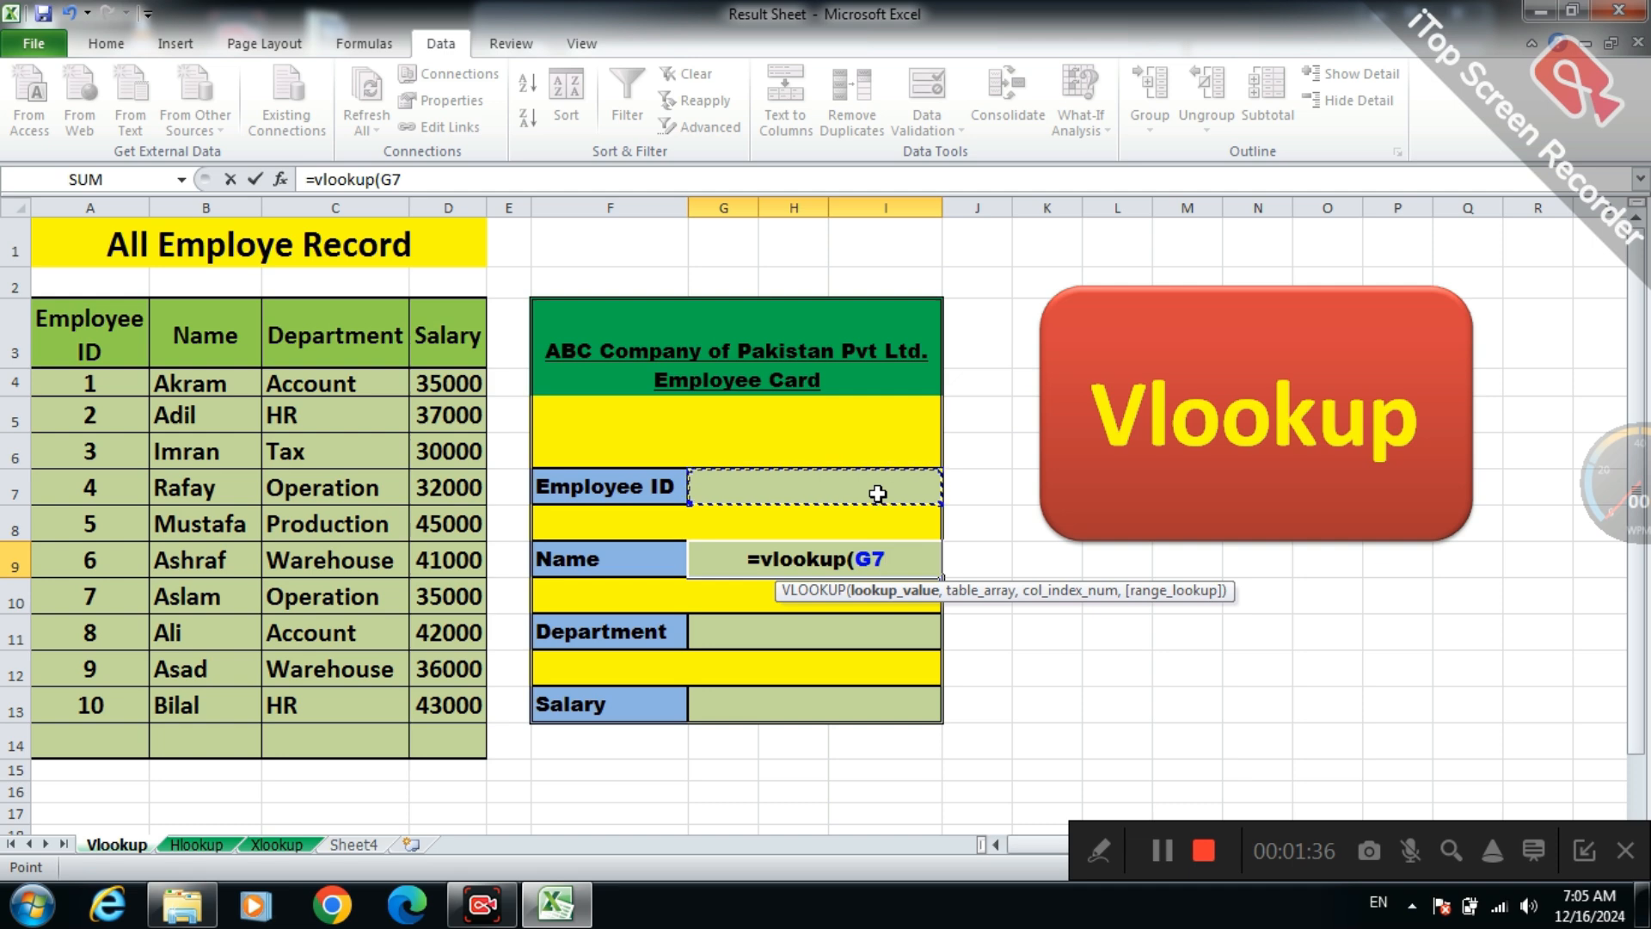
pyautogui.write(',')
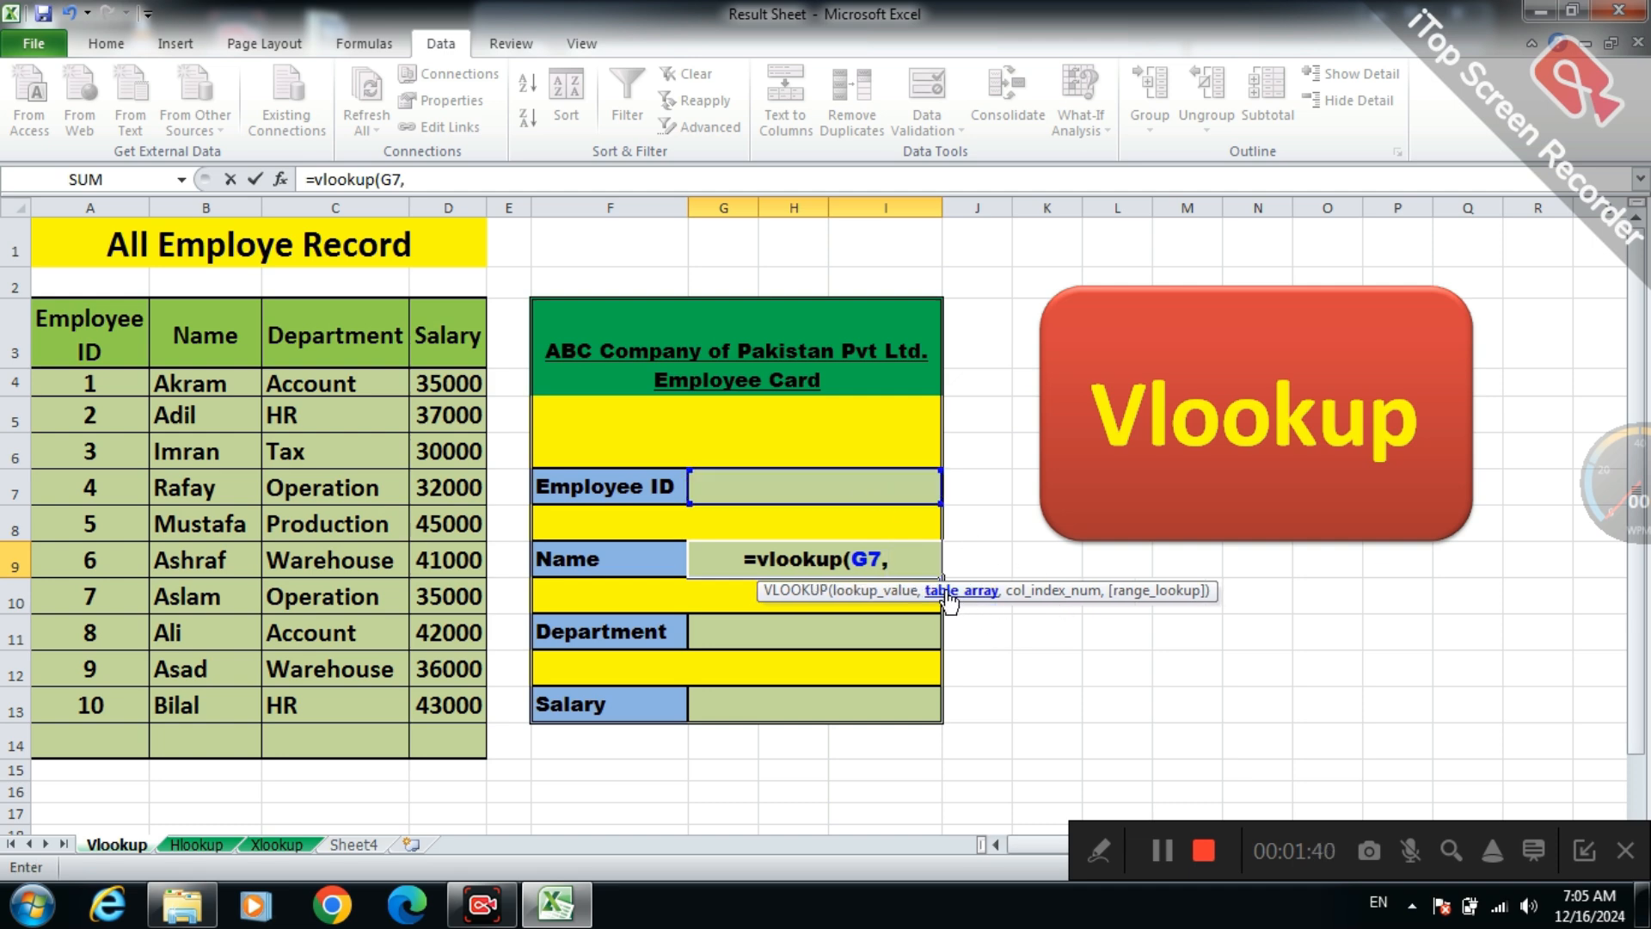
# Step: Give the Name formula the employee table as its table array, using the absolute range $A$4:$D$14
pyautogui.click(102, 379)
pyautogui.hotkey('shift', 'Right')
pyautogui.hotkey('shift', 'Right')
pyautogui.hotkey('shift', 'Right')
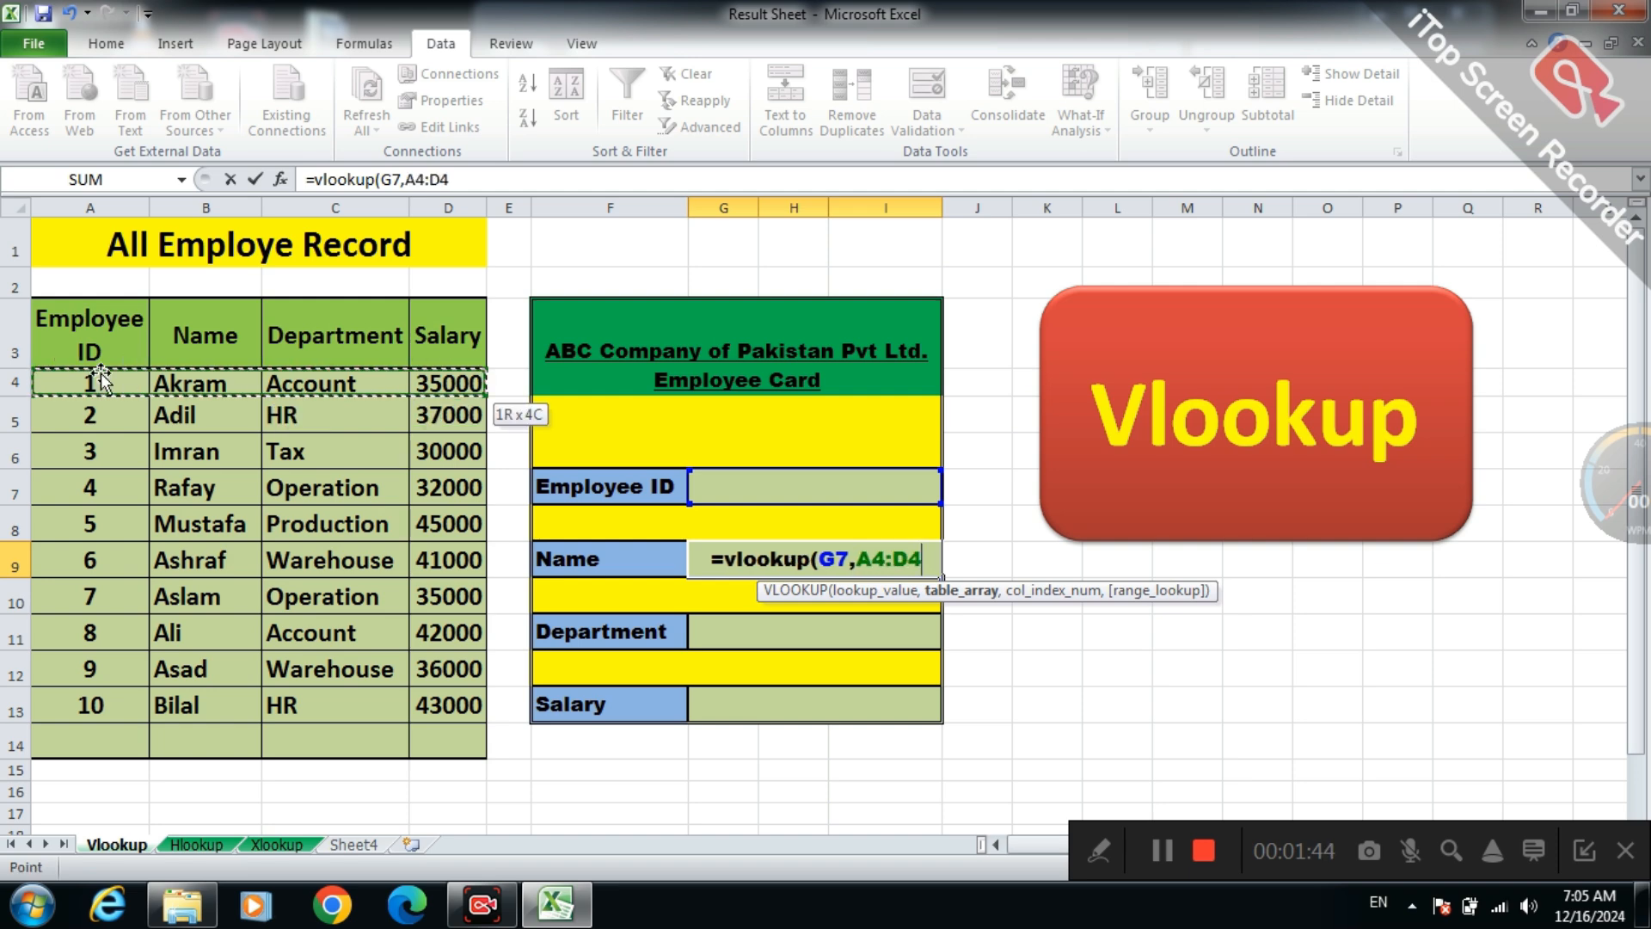
pyautogui.hotkey('shift', 'Down')
pyautogui.hotkey('shift', 'Down')
pyautogui.hotkey('shift', 'Down')
pyautogui.hotkey('shift', 'Down')
pyautogui.hotkey('shift', 'Down')
pyautogui.hotkey('shift', 'Down')
pyautogui.hotkey('shift', 'Down')
pyautogui.hotkey('shift', 'Down')
pyautogui.hotkey('shift', 'Down')
pyautogui.hotkey('shift', 'Down')
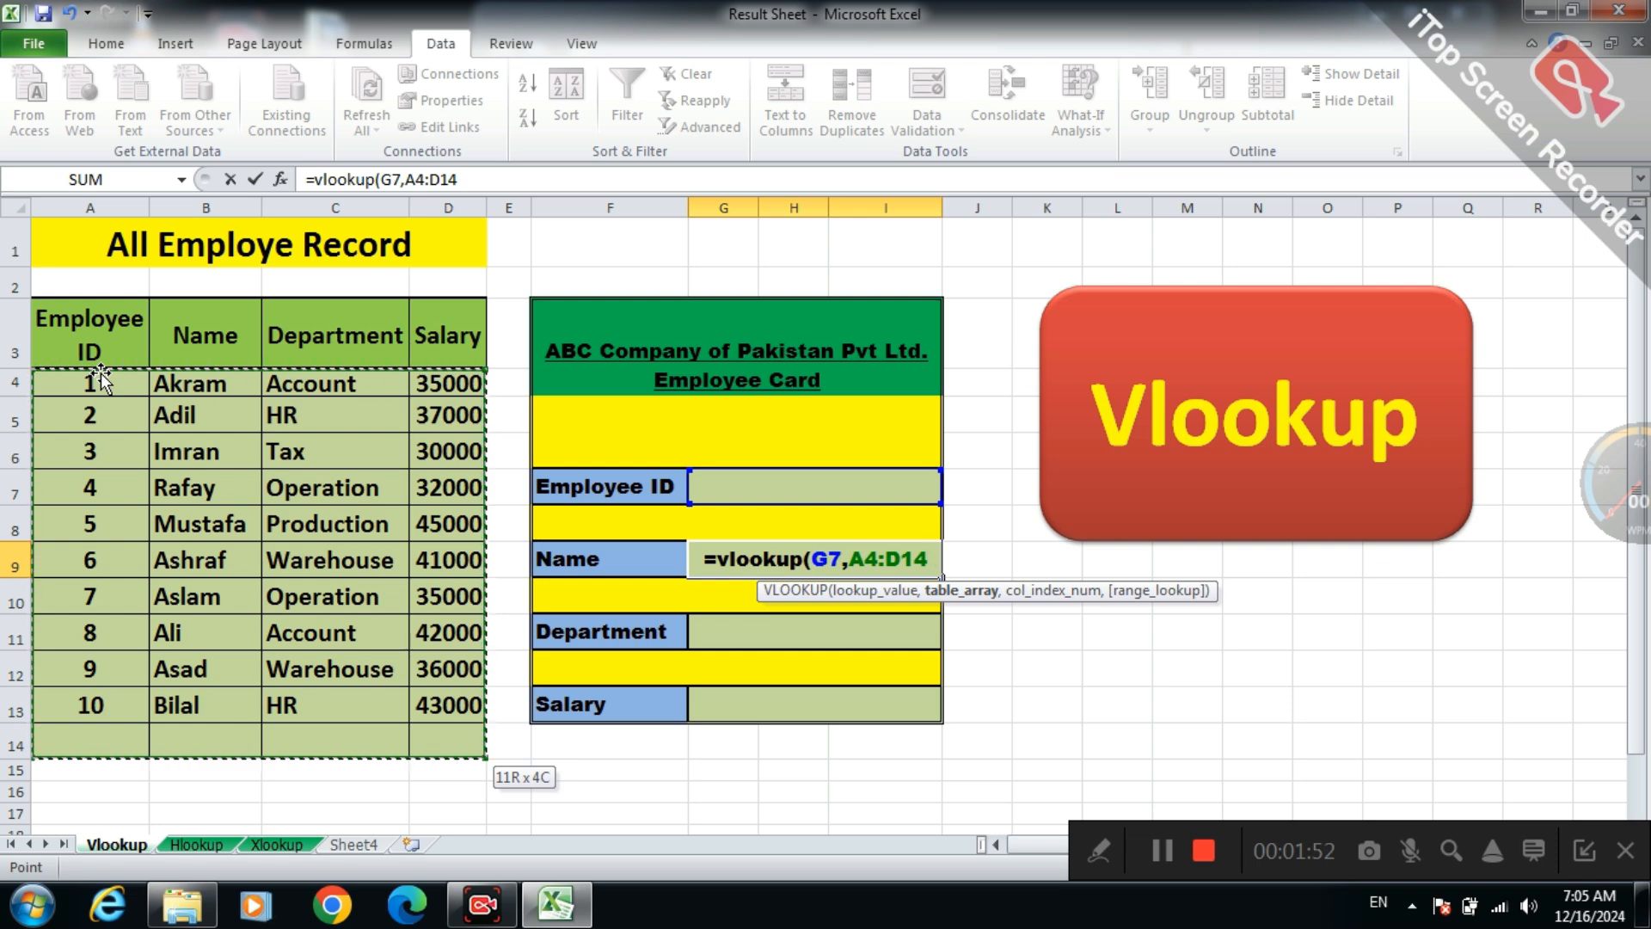
pyautogui.press('F4')
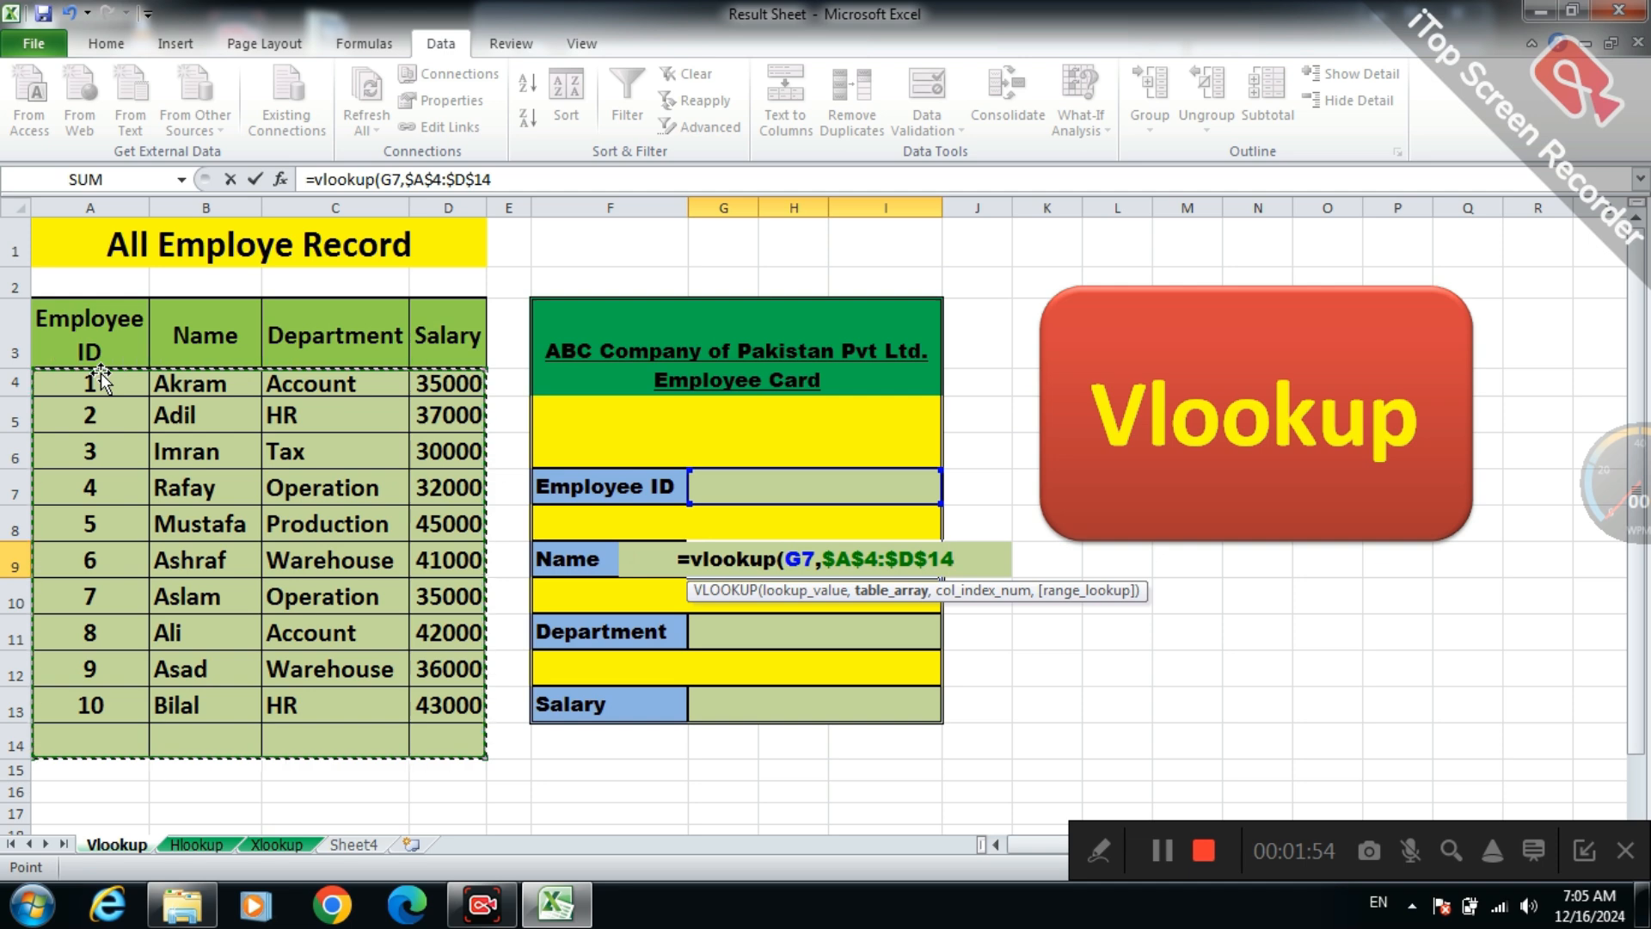
pyautogui.write(',')
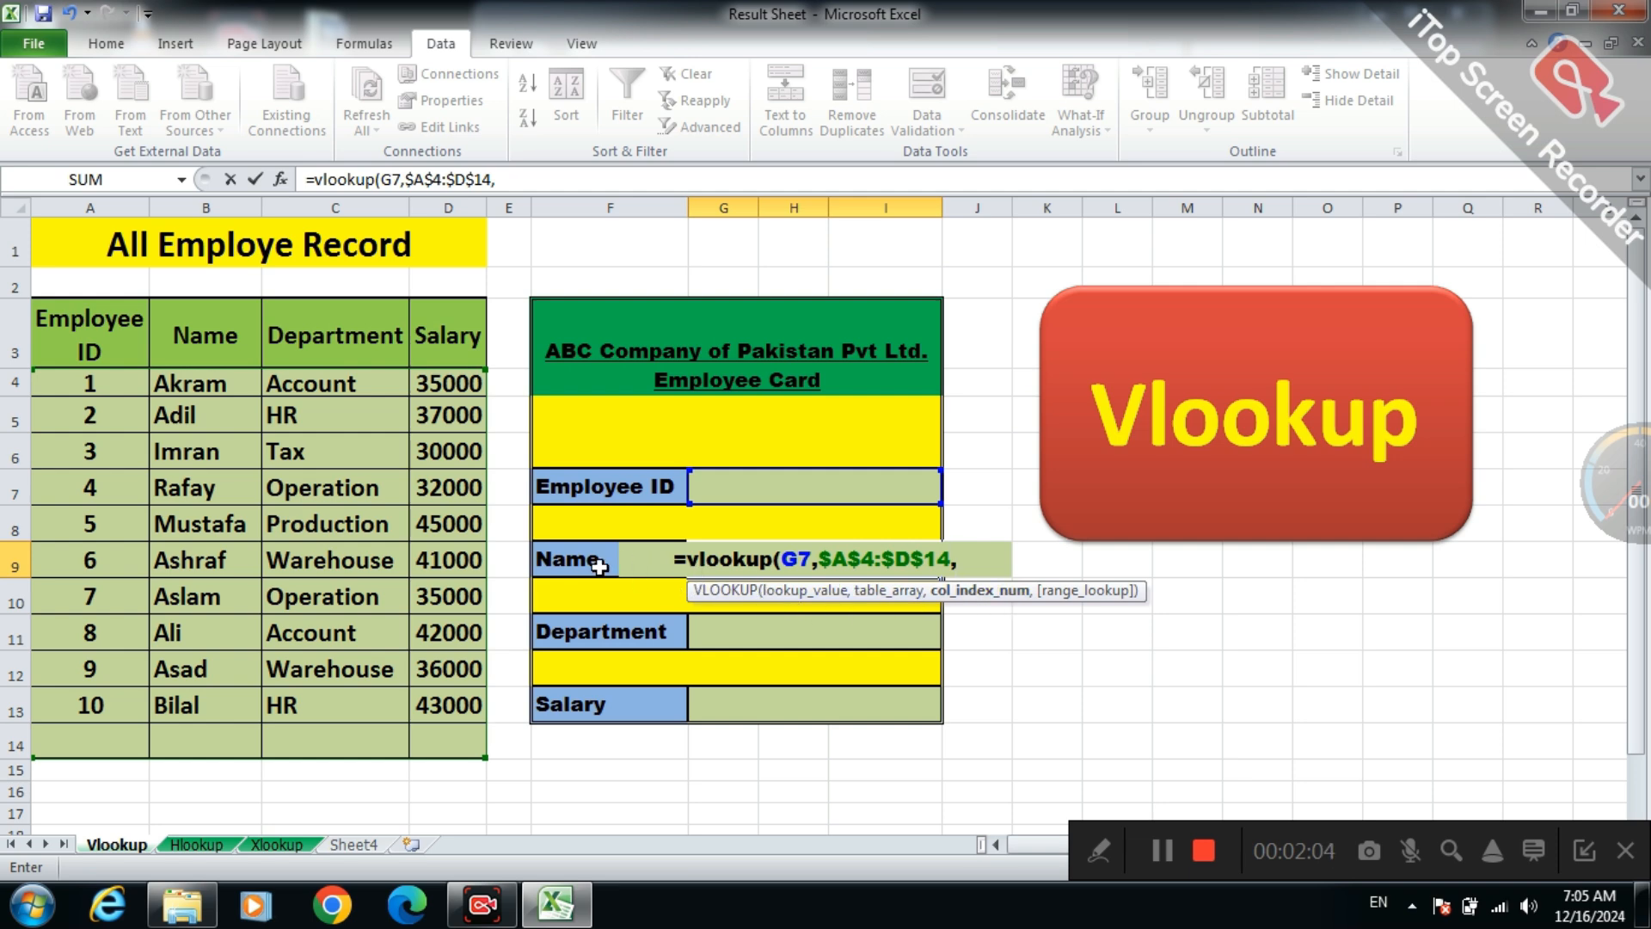
# Step: Complete the Name formula with column index 2 and range lookup 0, making it =vlookup(G7,$A$4:$D$14,2,0)
pyautogui.click(176, 344)
pyautogui.press('BackSpace')
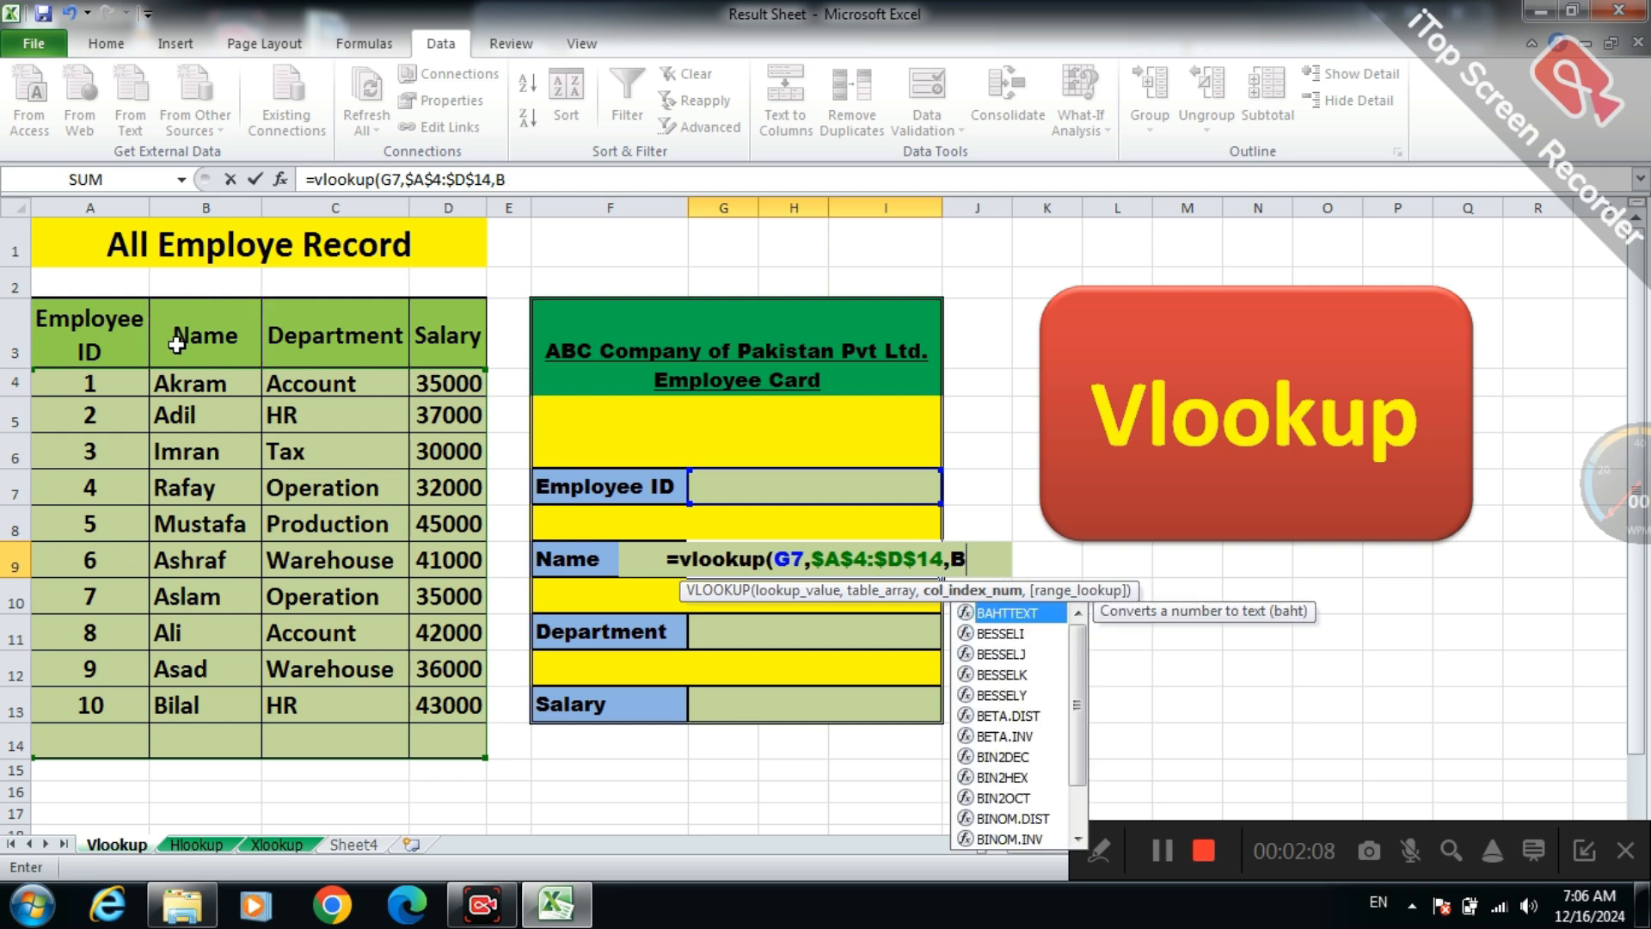
pyautogui.press('BackSpace')
pyautogui.write('2')
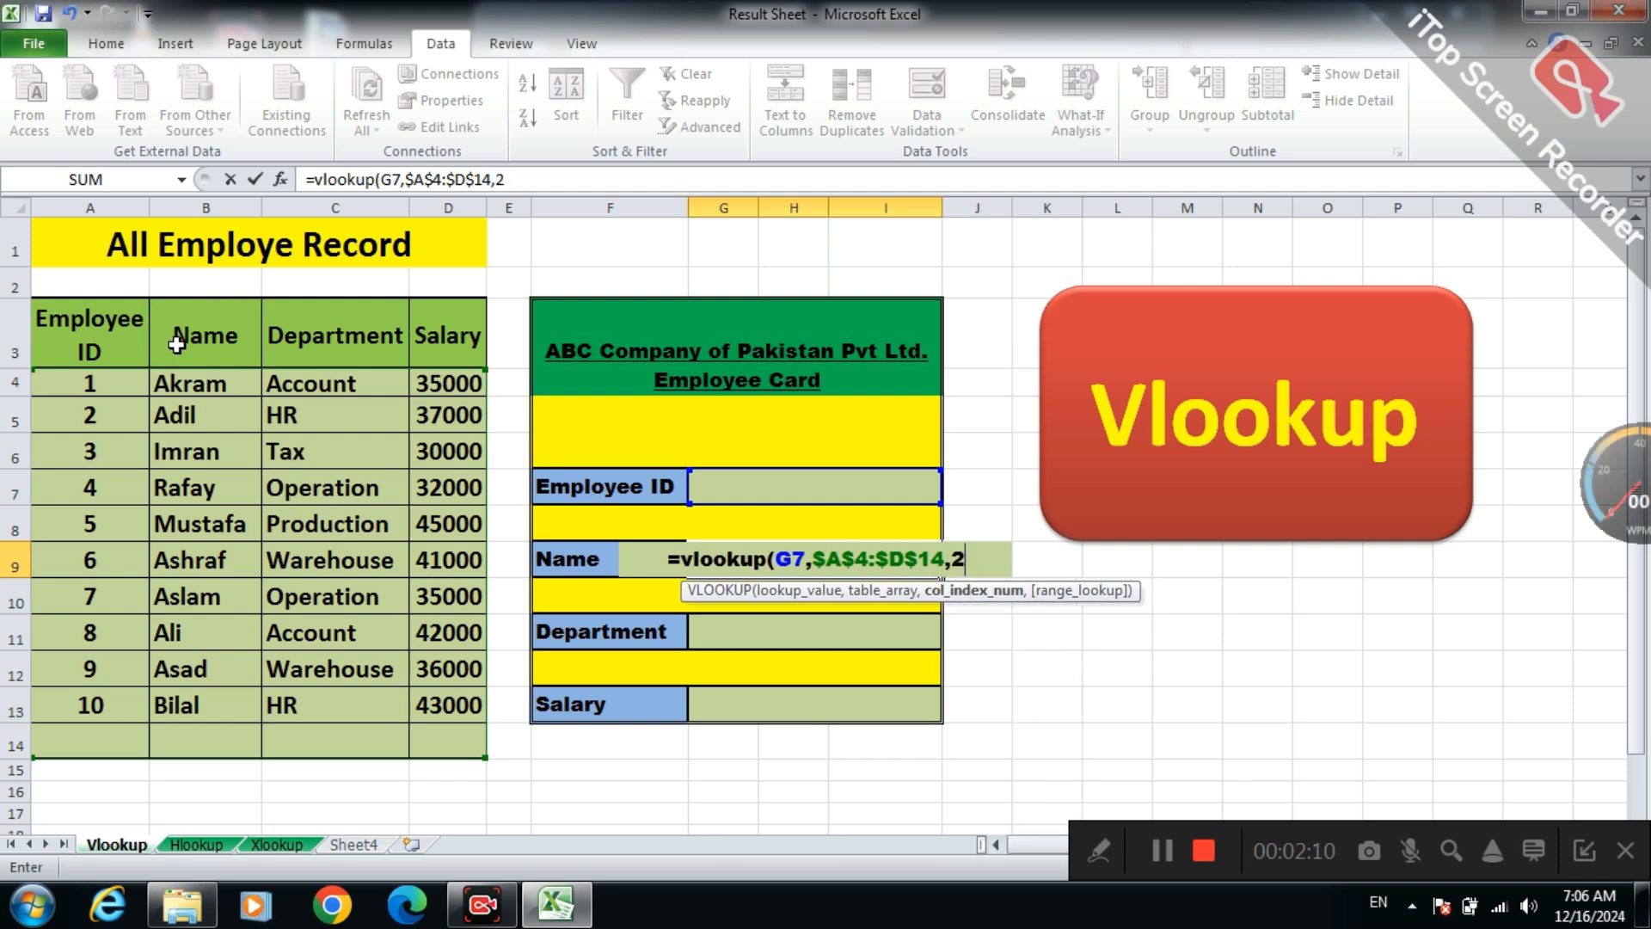
pyautogui.write(',')
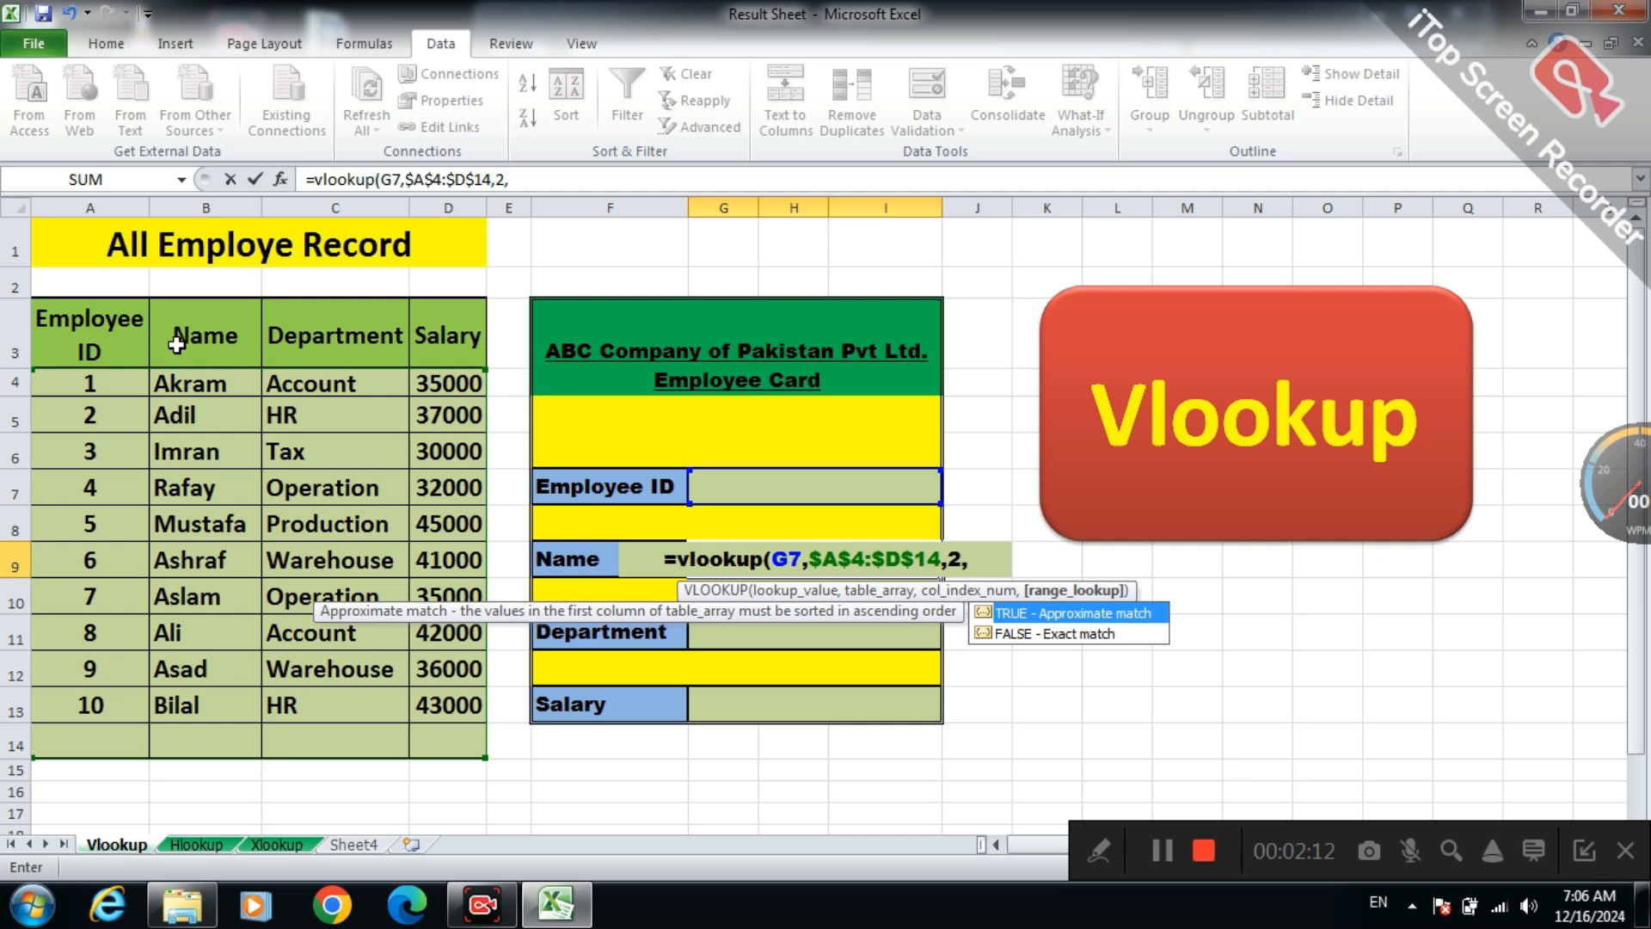
pyautogui.write('0')
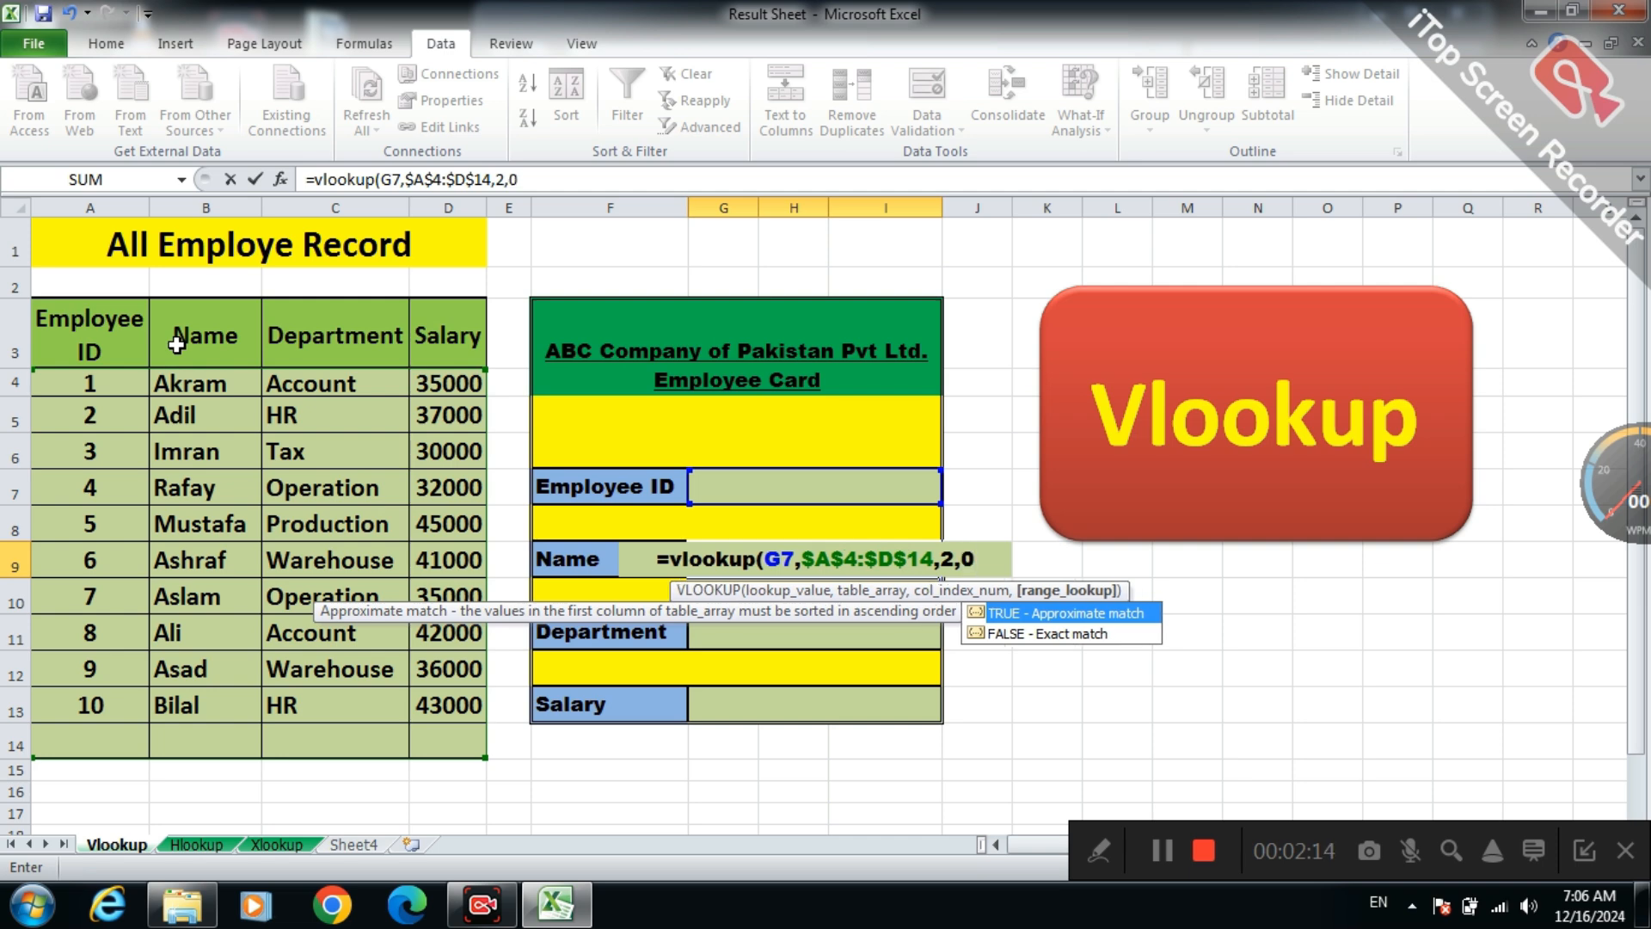
pyautogui.write(')')
pyautogui.press('Return')
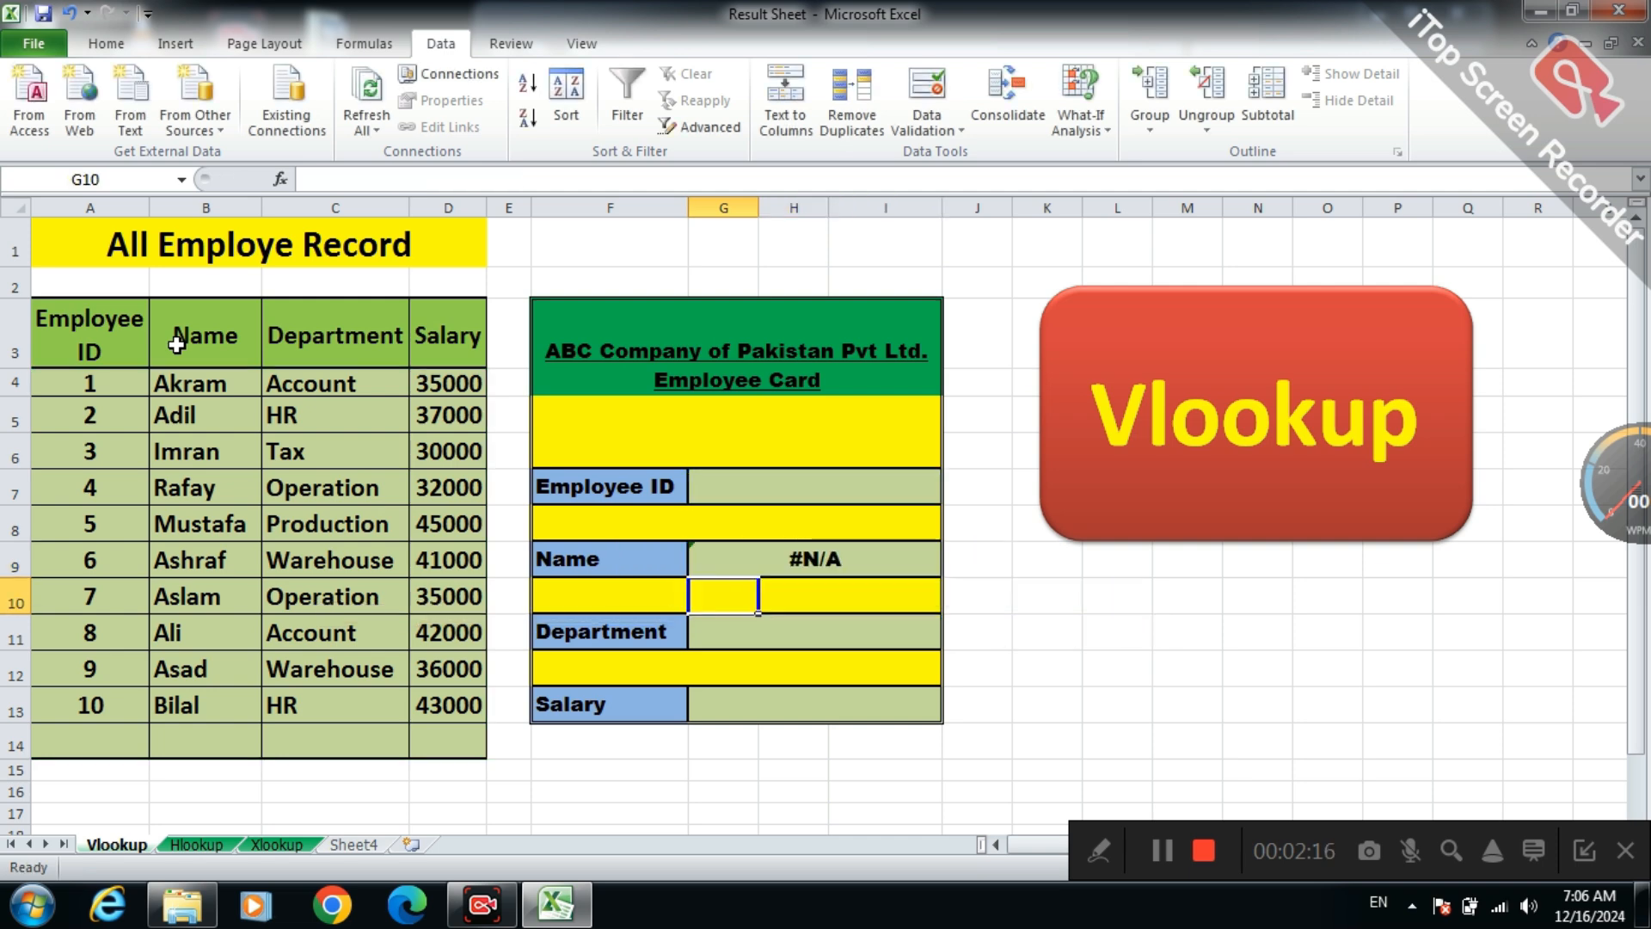
# Step: Choose ID 4 from the drop-down list in the Employee ID cell to test the Name lookup
pyautogui.click(762, 489)
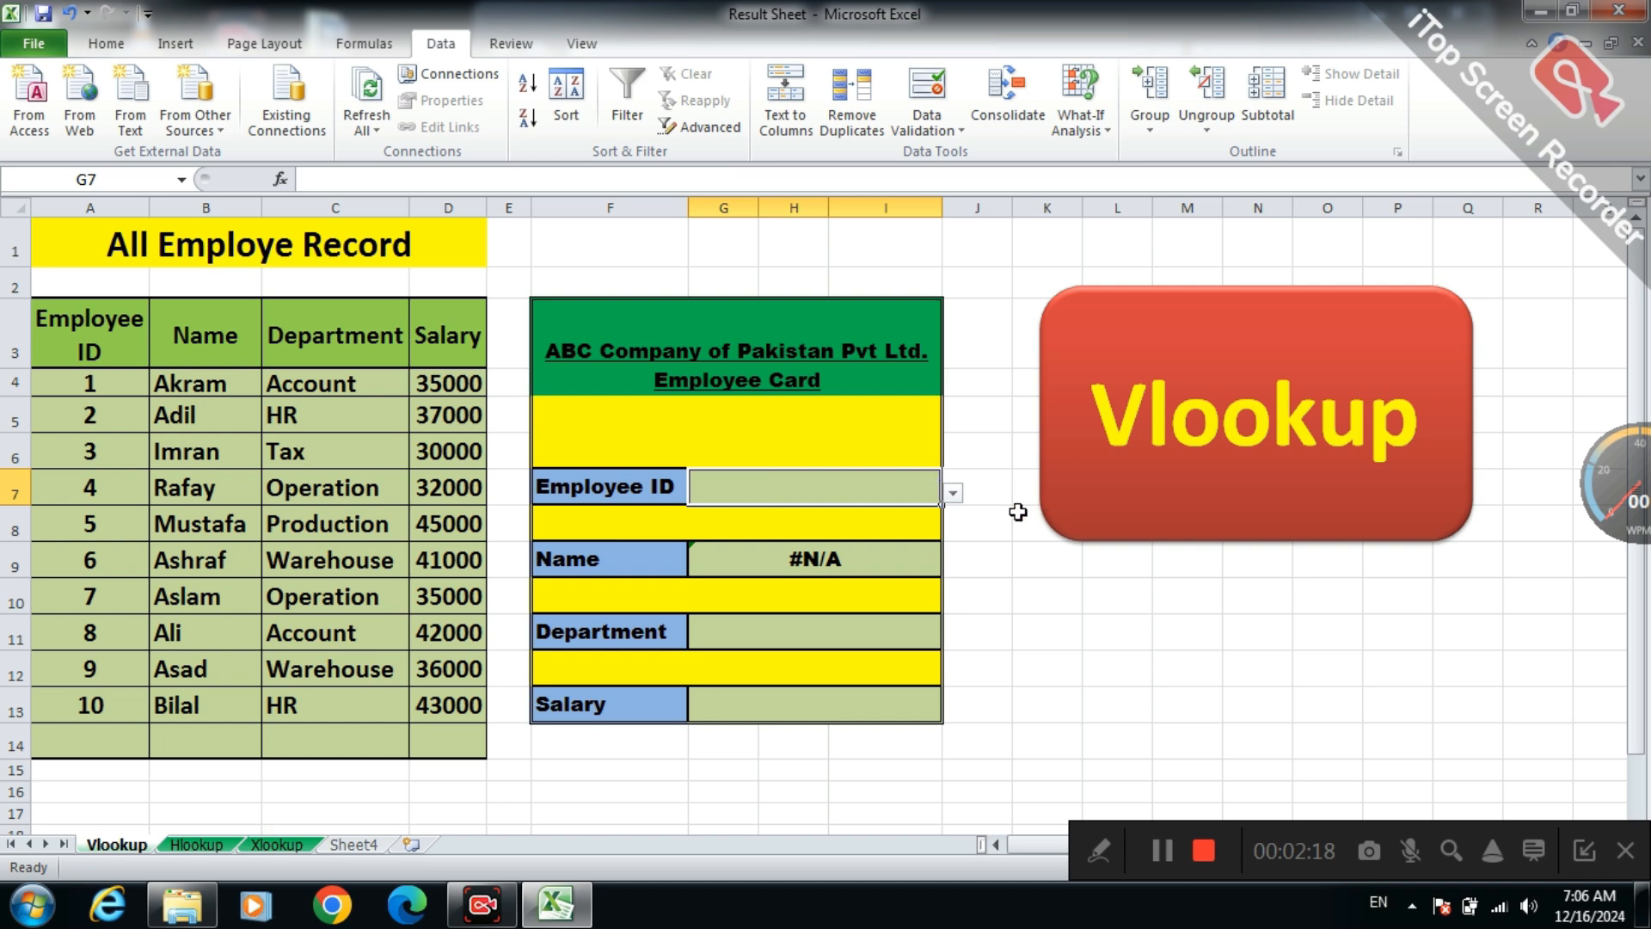
pyautogui.click(953, 493)
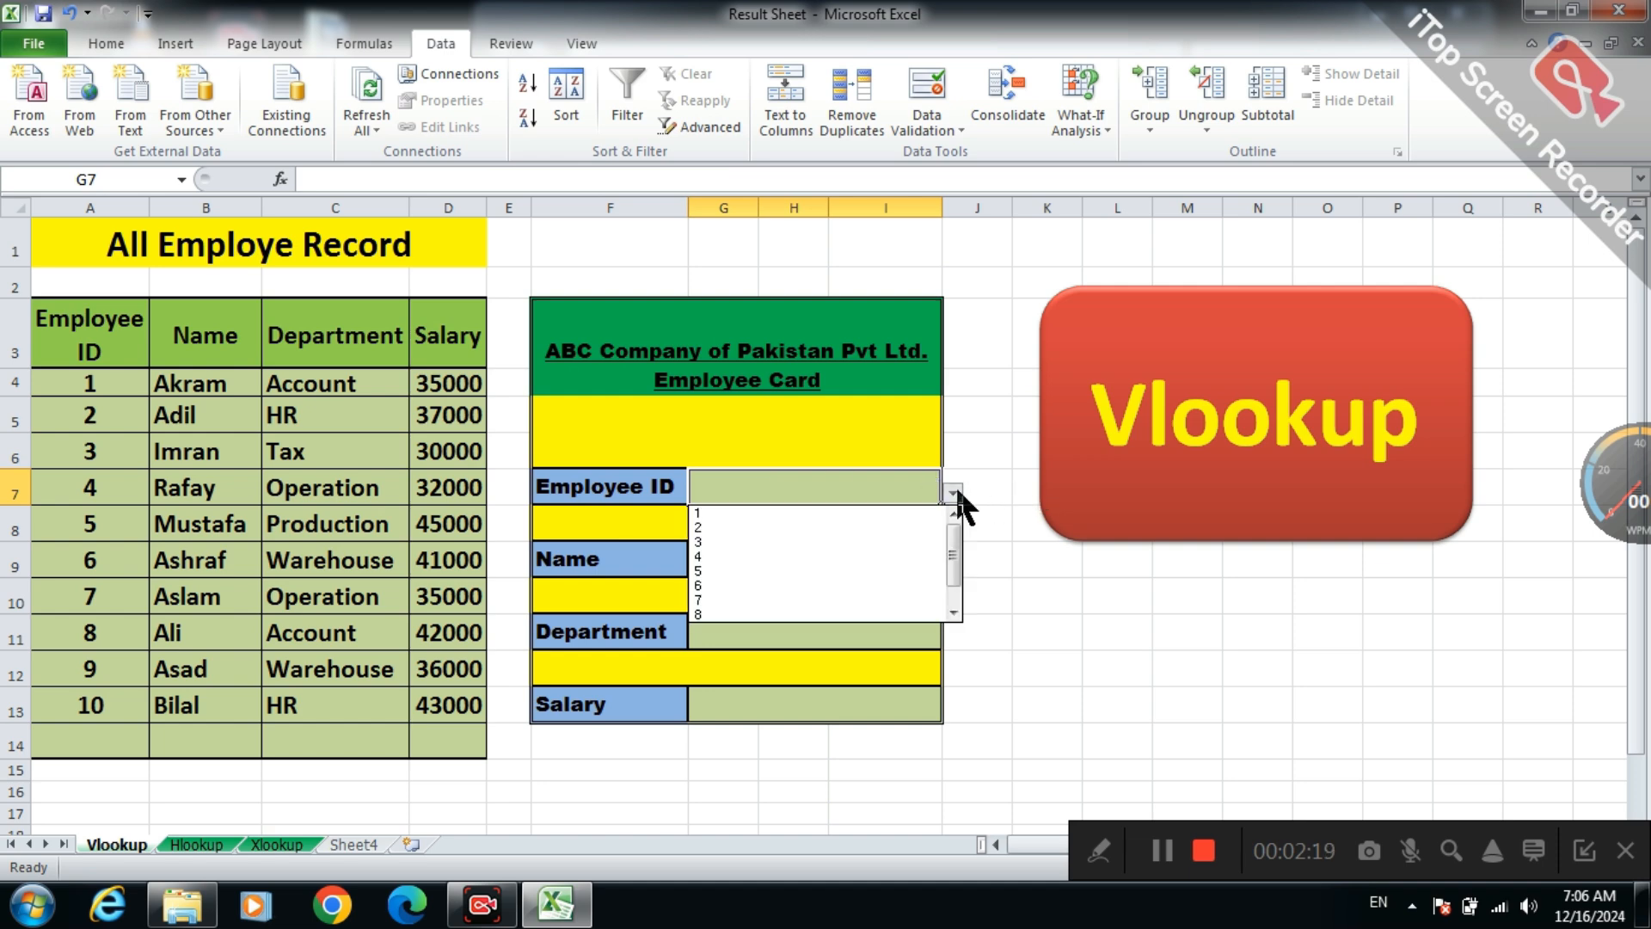
pyautogui.click(763, 555)
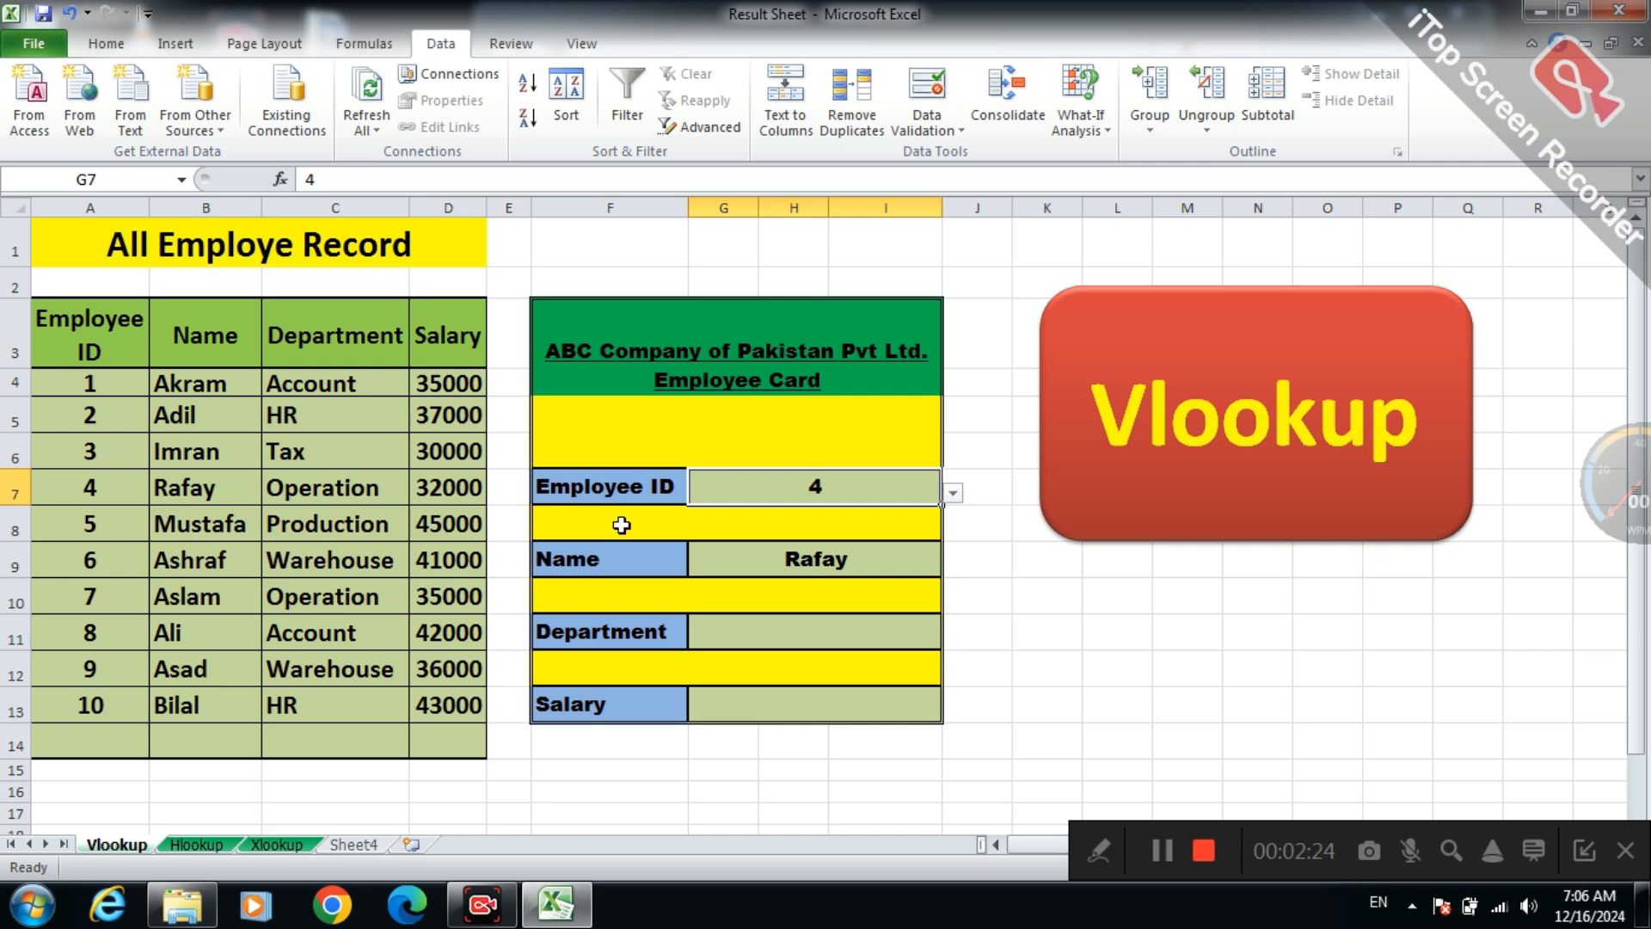
# Step: Begin a VLOOKUP formula in the Department value cell G11 with the employee ID cell G7 as the lookup value
pyautogui.click(759, 627)
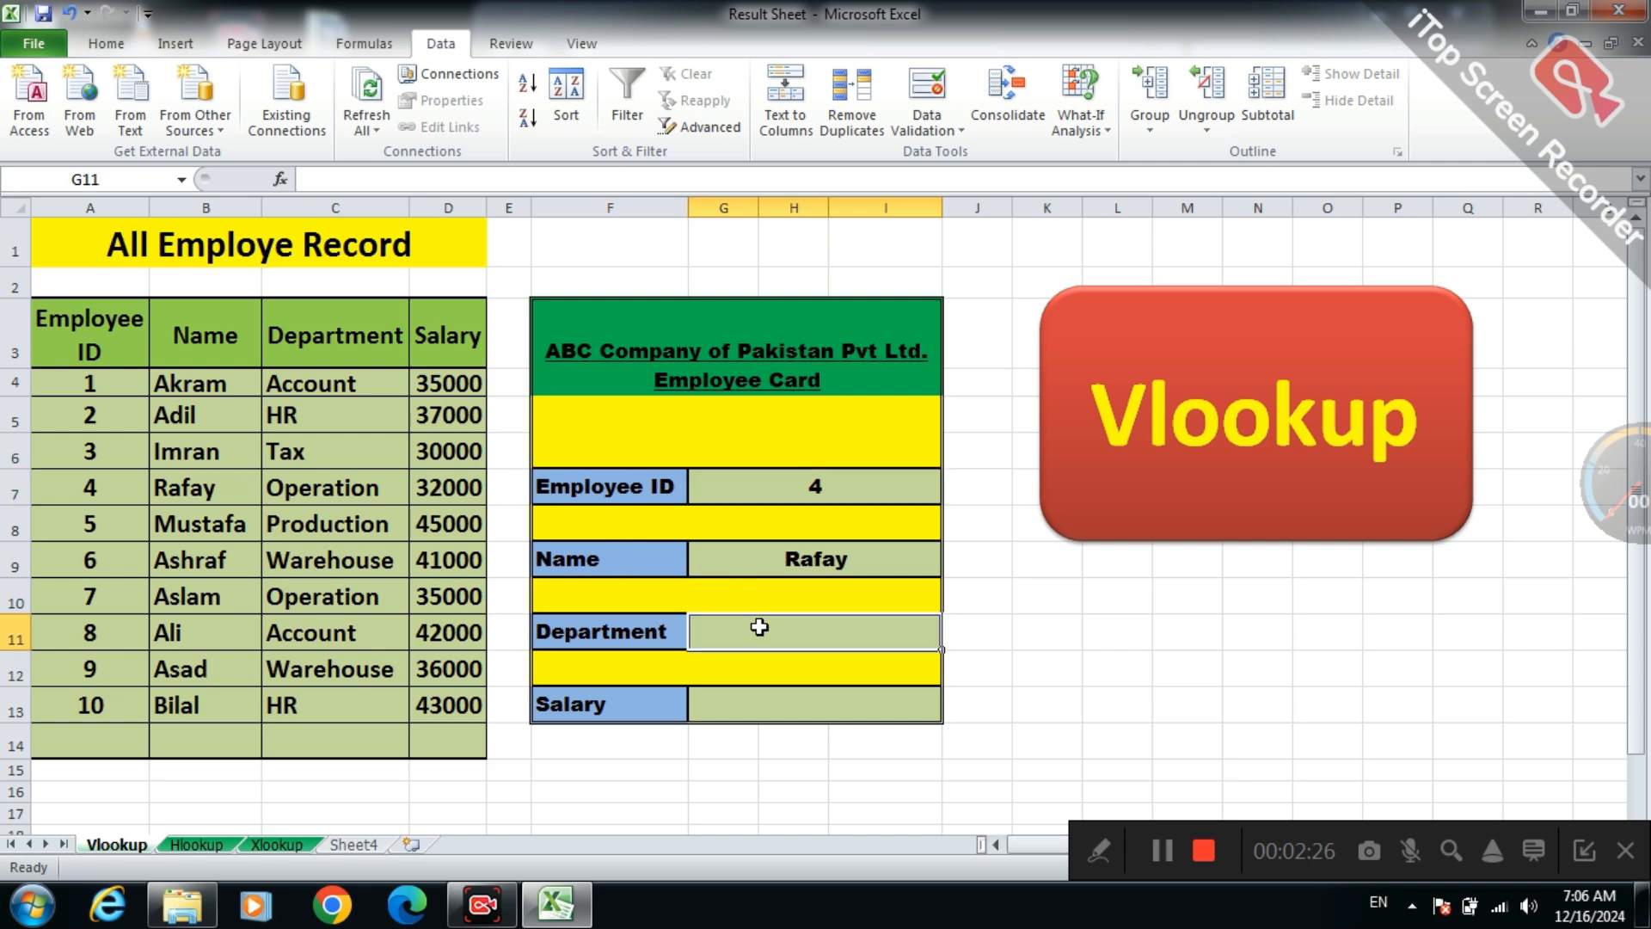
pyautogui.write('=')
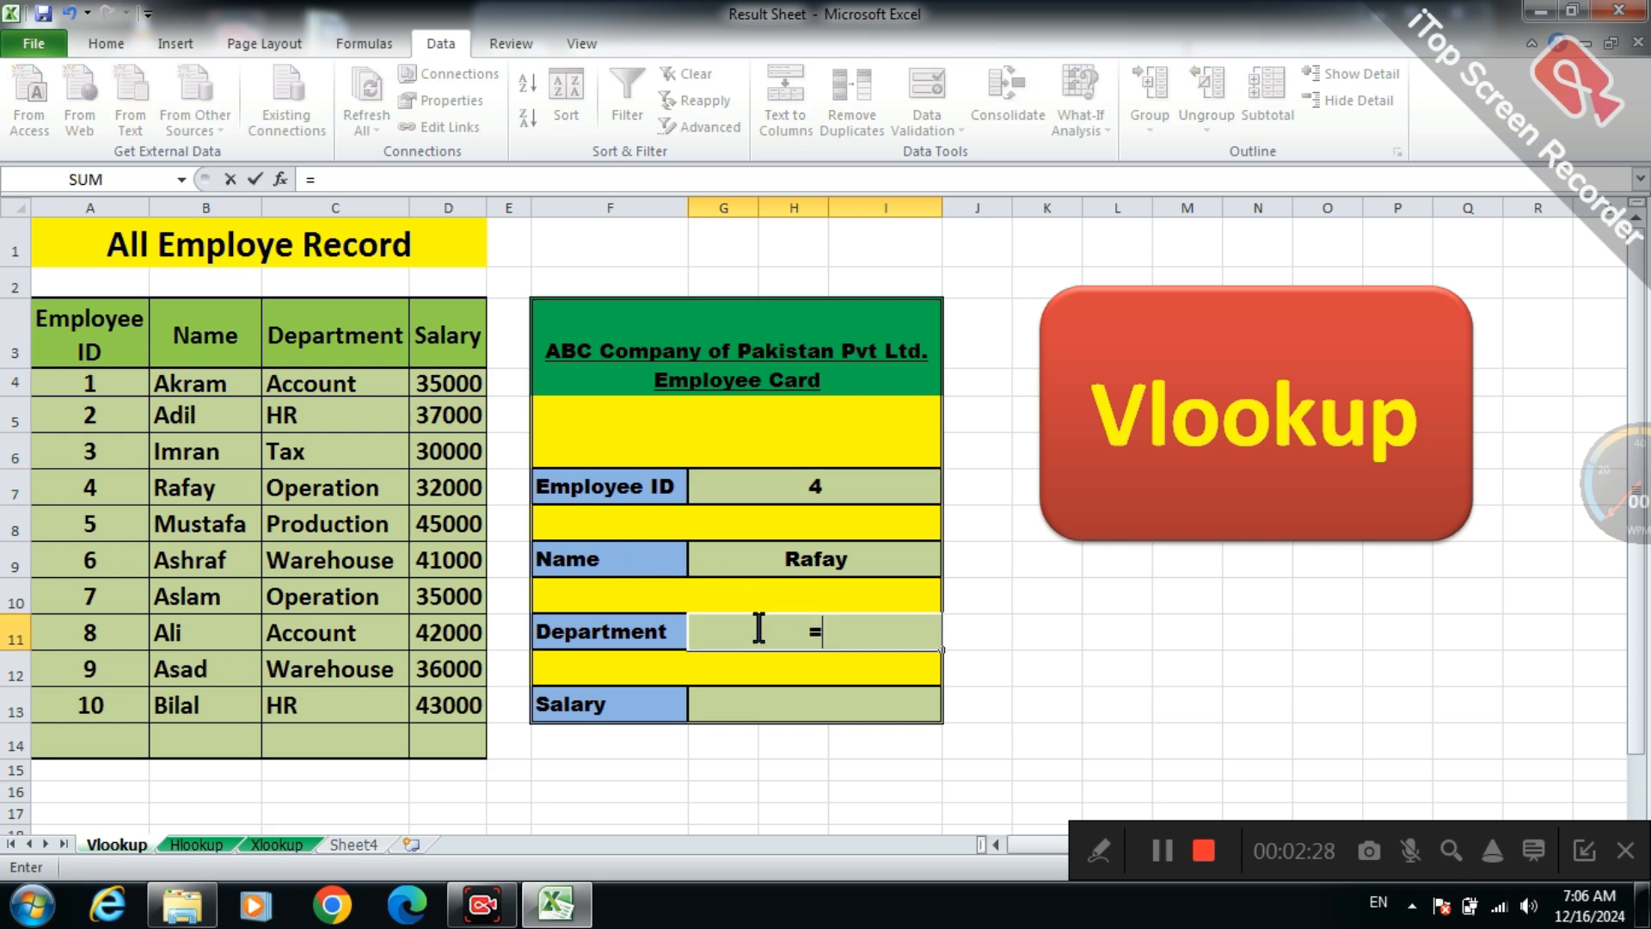
pyautogui.write('vlookup(')
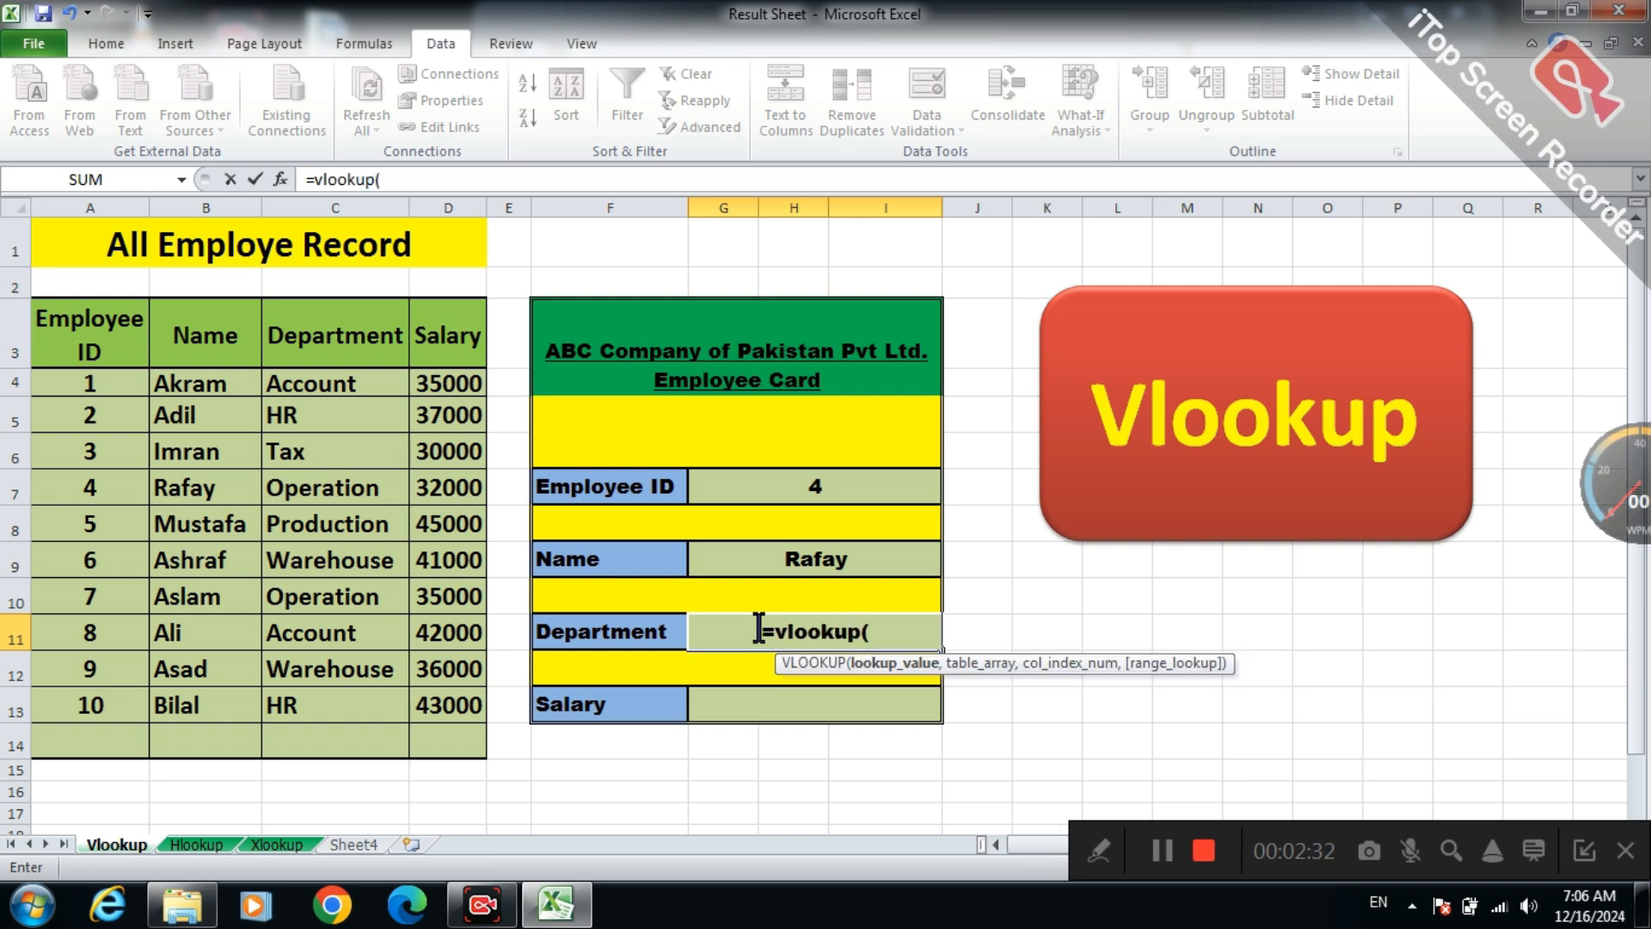
pyautogui.click(826, 491)
pyautogui.write(',')
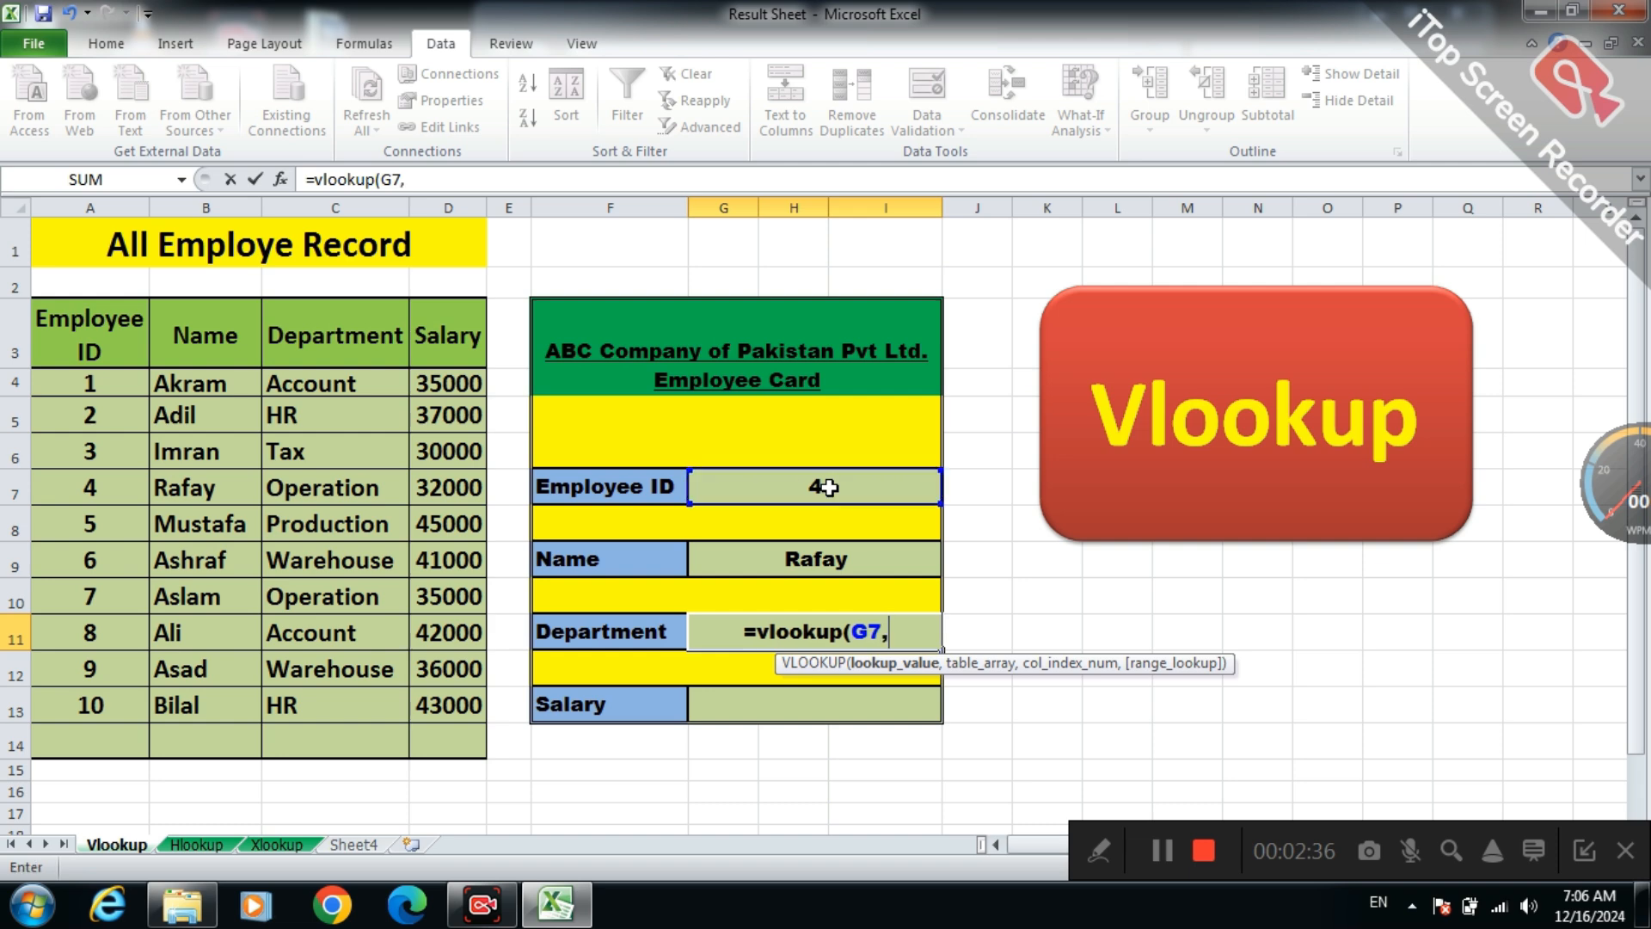
# Step: Give the Department formula the employee table as its table array, using the absolute range $A$4:$D$13
pyautogui.click(61, 376)
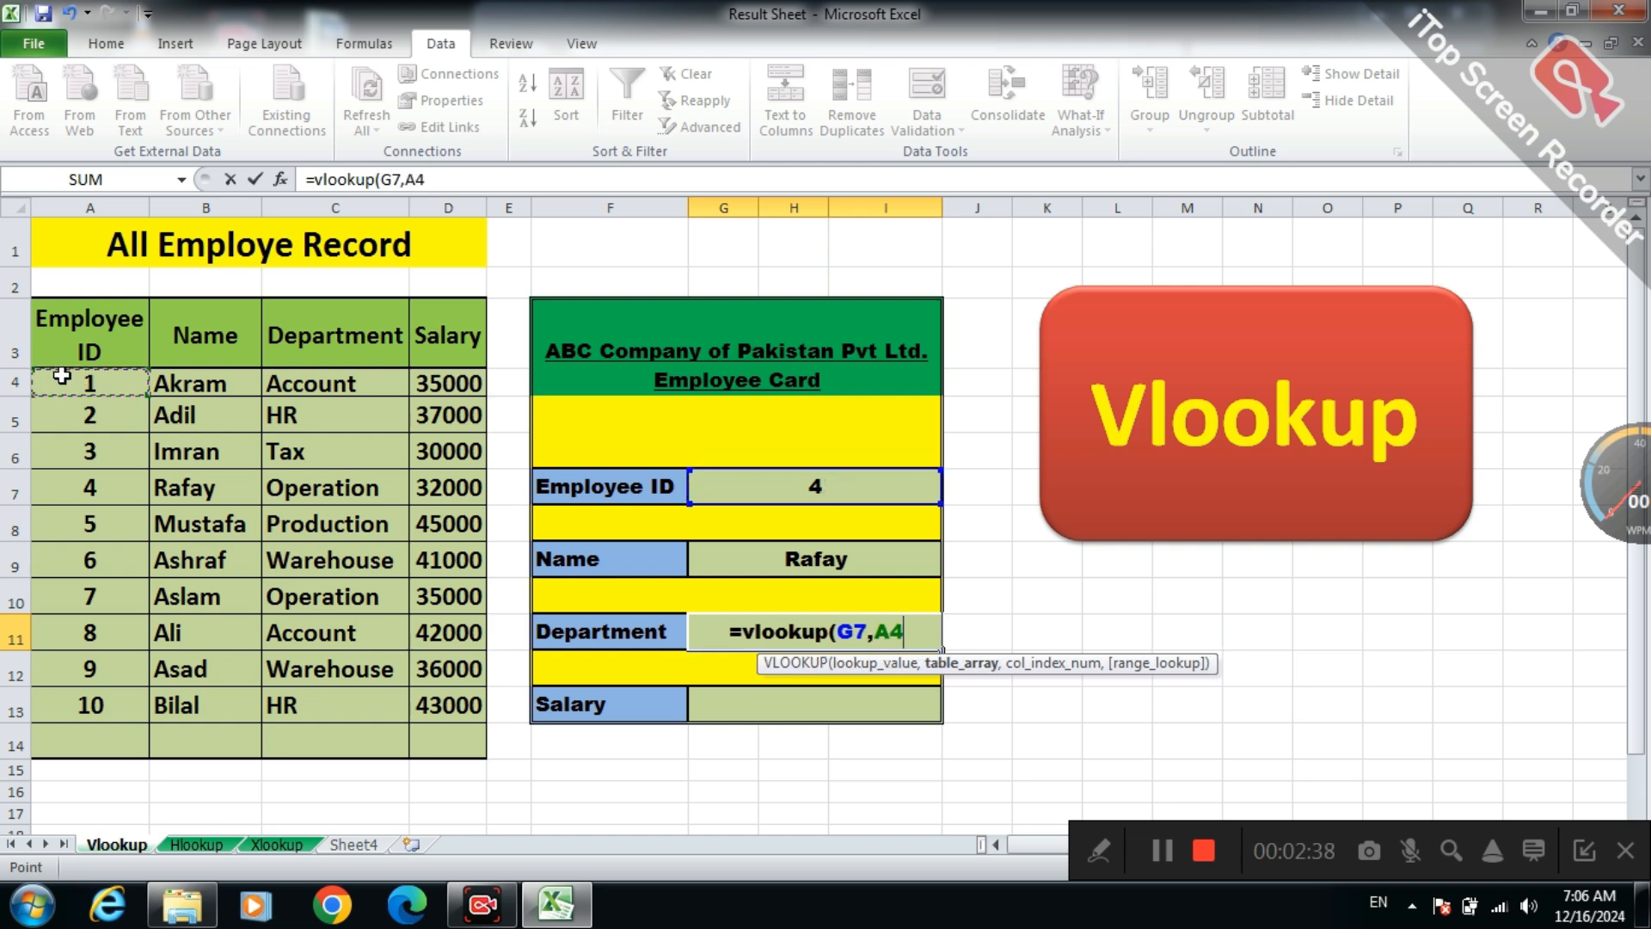
pyautogui.hotkey('shift', 'Right')
pyautogui.hotkey('shift', 'Right')
pyautogui.hotkey('shift', 'Right')
pyautogui.hotkey('ctrl', 'shift', 'Down')
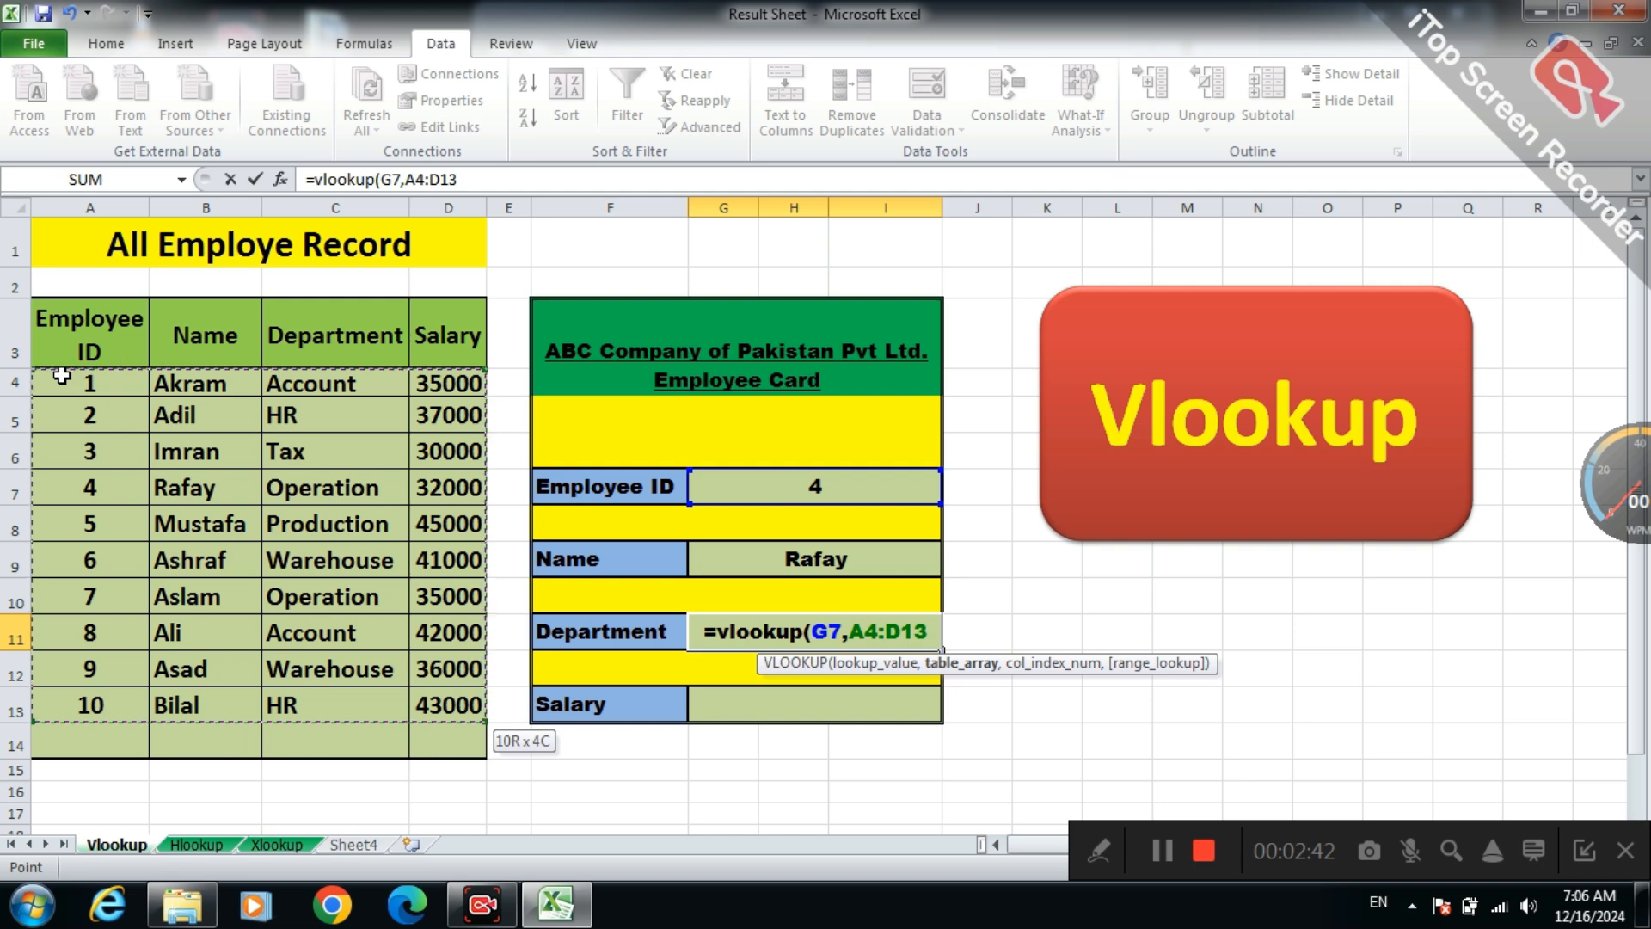
pyautogui.press('F4')
pyautogui.write(',')
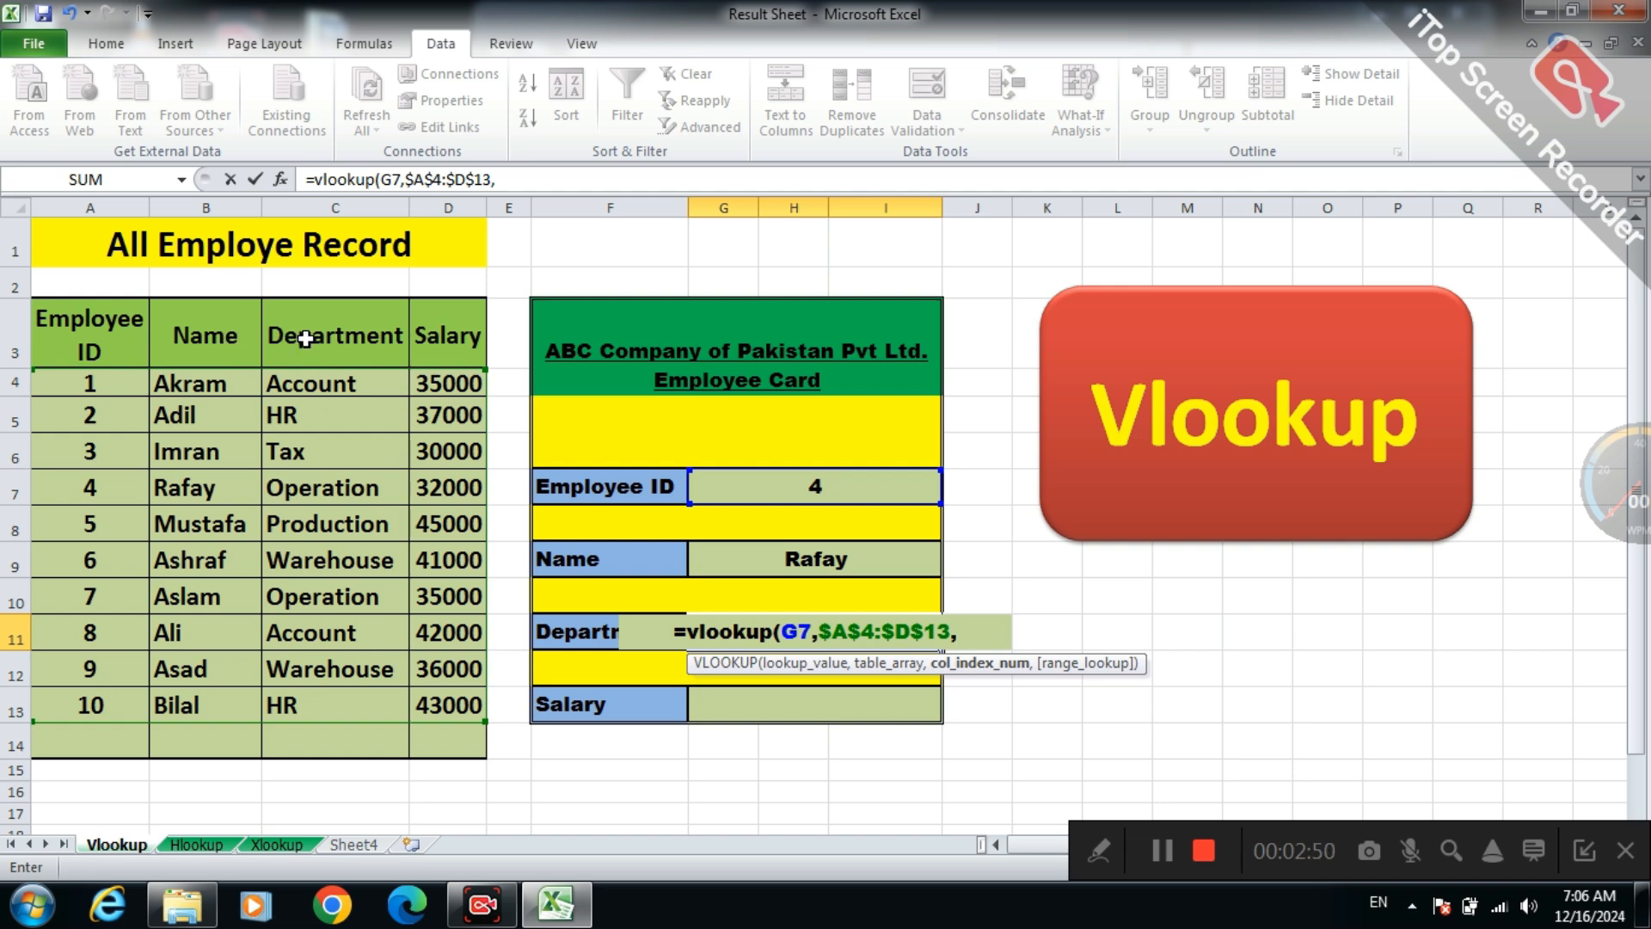
# Step: Complete the Department formula with column index 3 and range lookup 0, making it =vlookup(G7,$A$4:$D$13,3,0)
pyautogui.write('3')
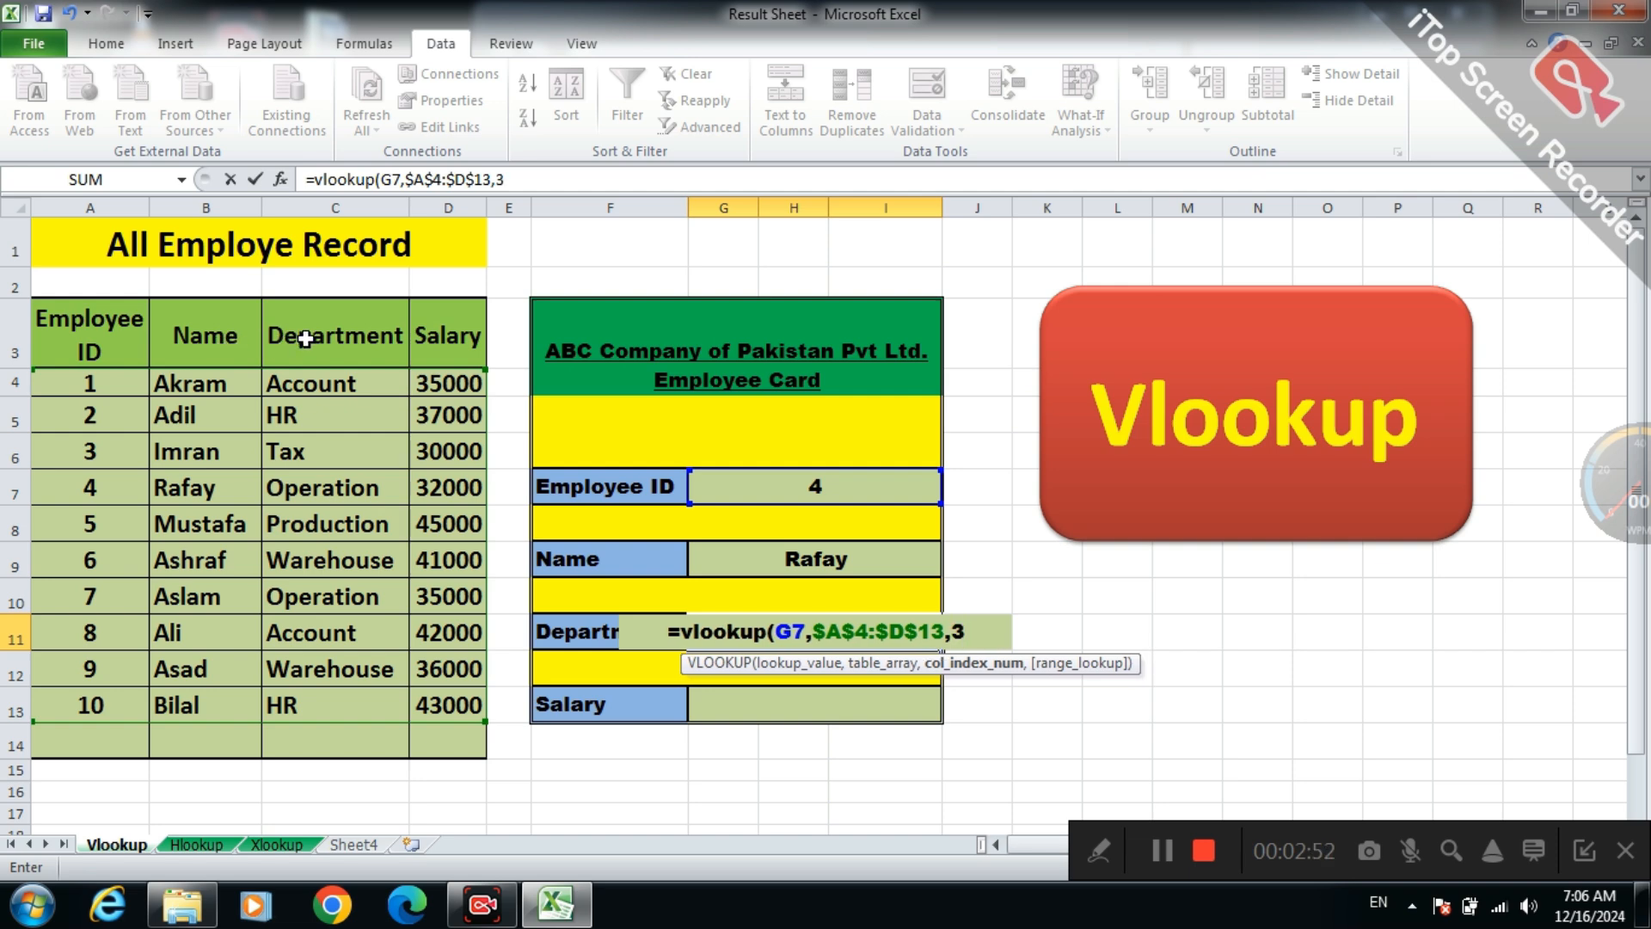
pyautogui.write(',0')
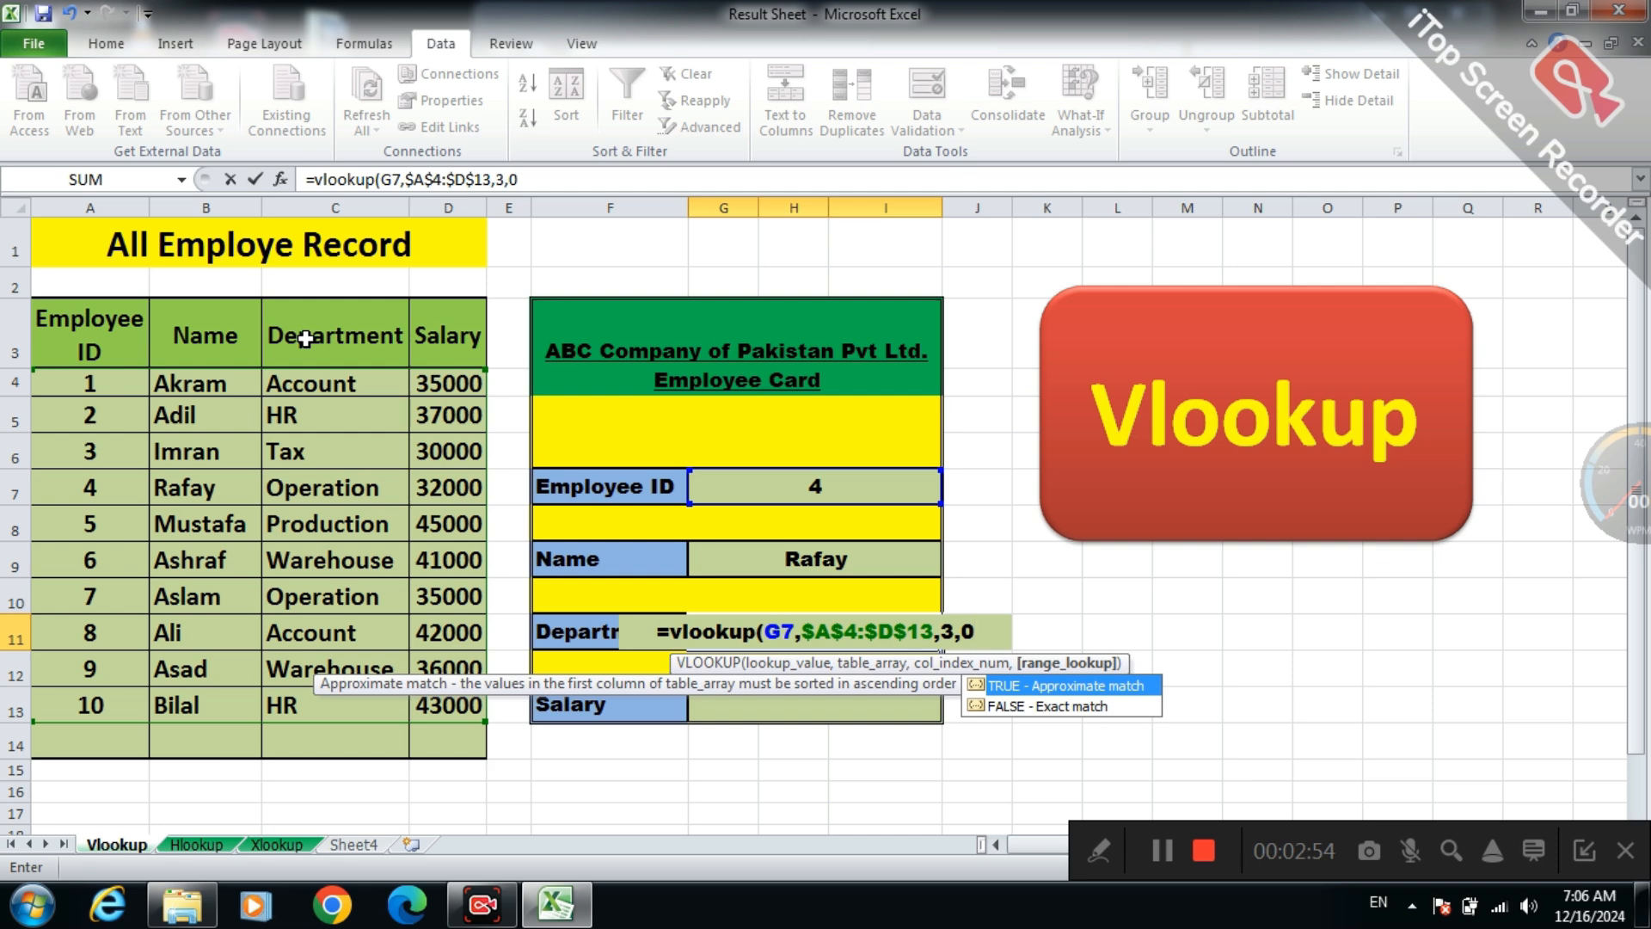
pyautogui.write(')')
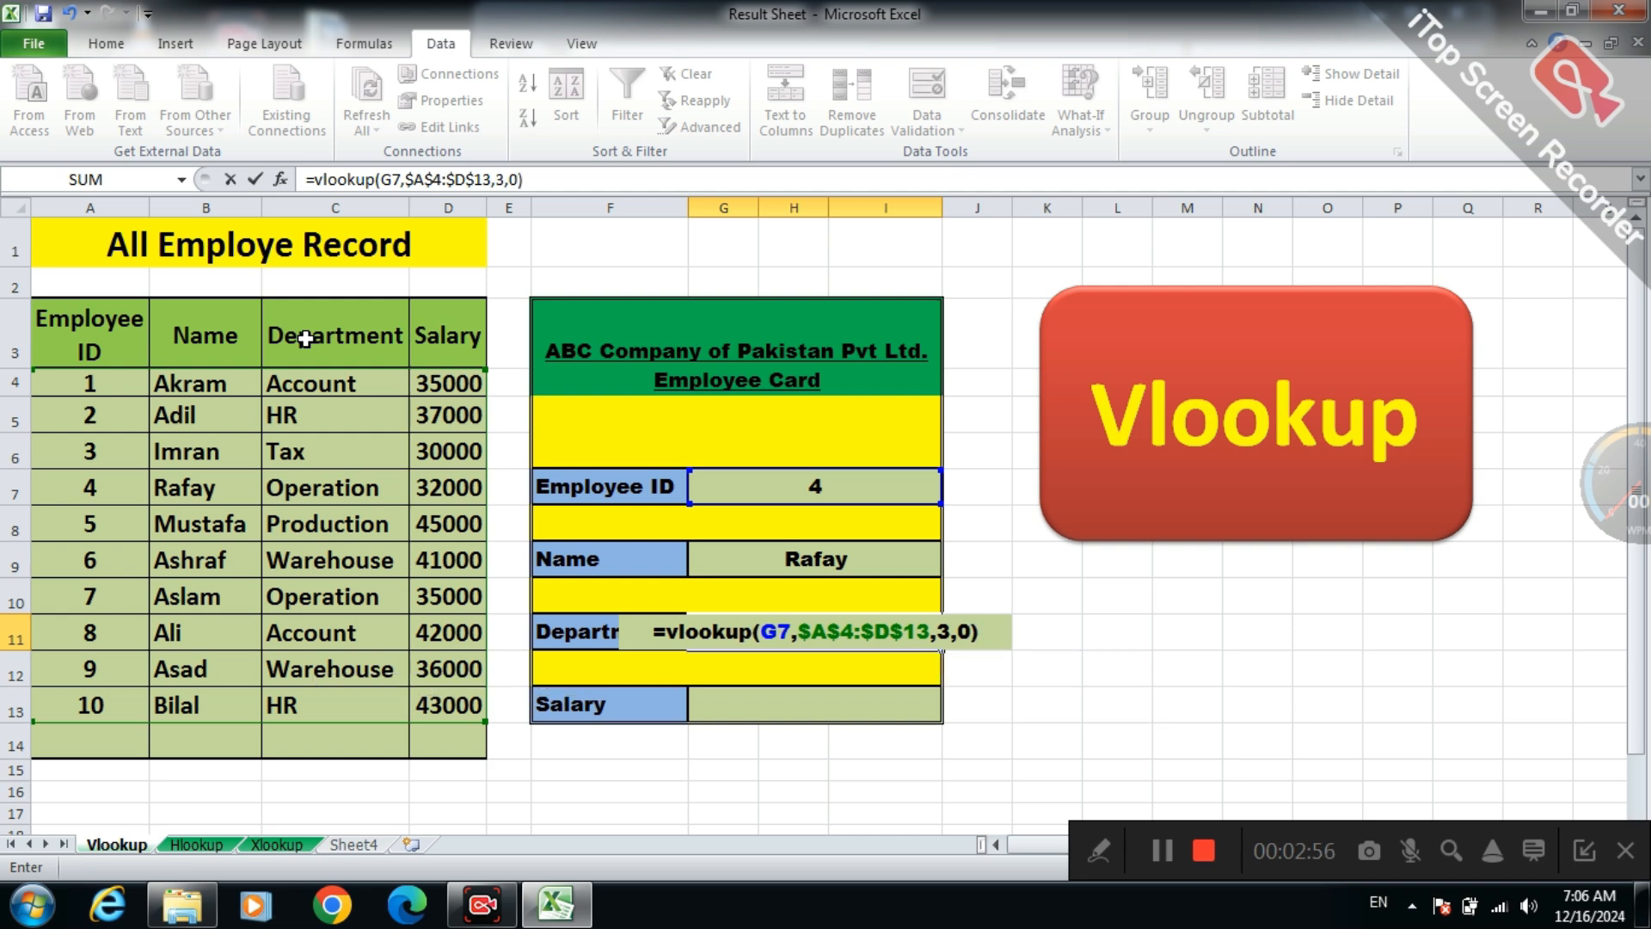
pyautogui.press('Return')
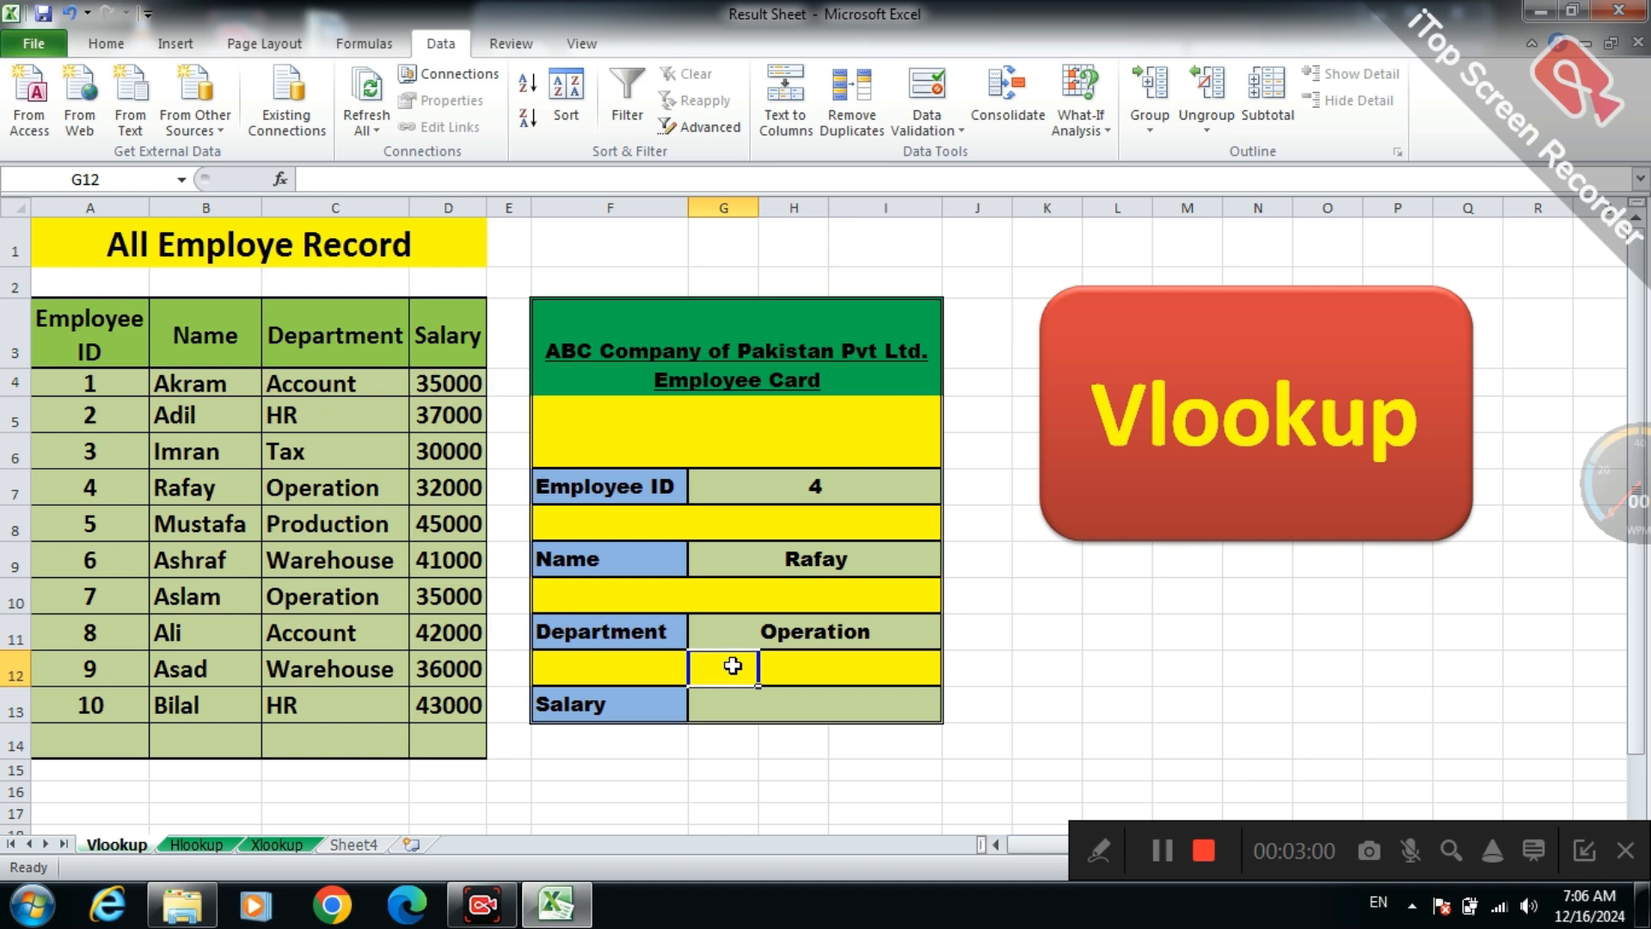
# Step: Begin a VLOOKUP formula in the Salary value cell G13 with G7 as the lookup value
pyautogui.click(850, 702)
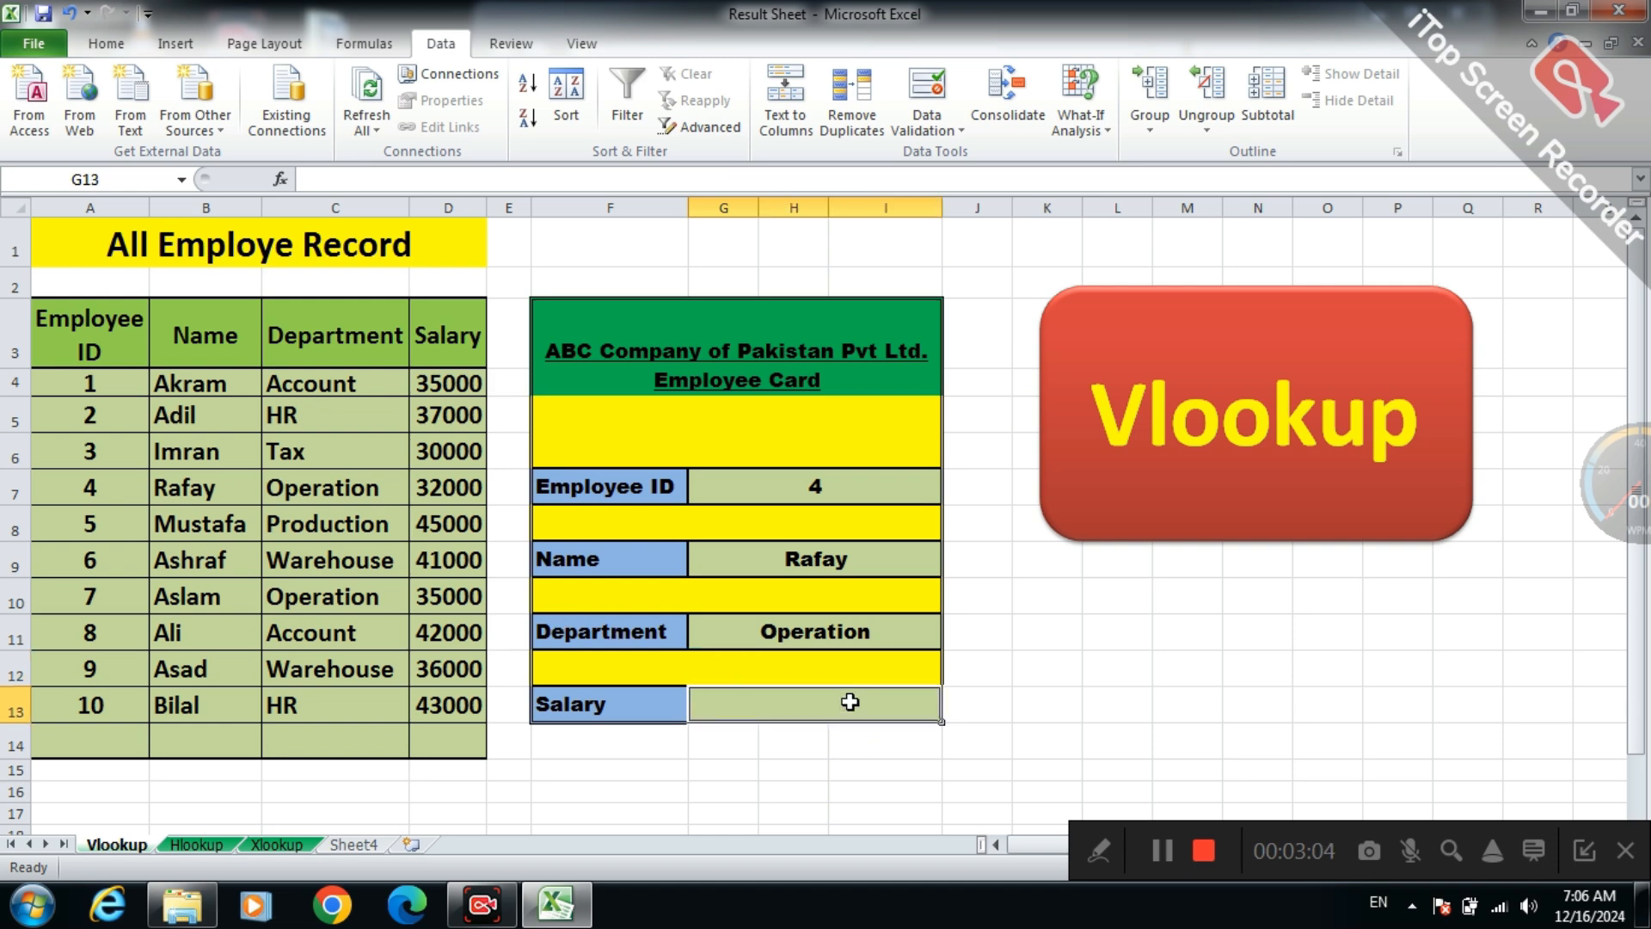
pyautogui.write('=vlo')
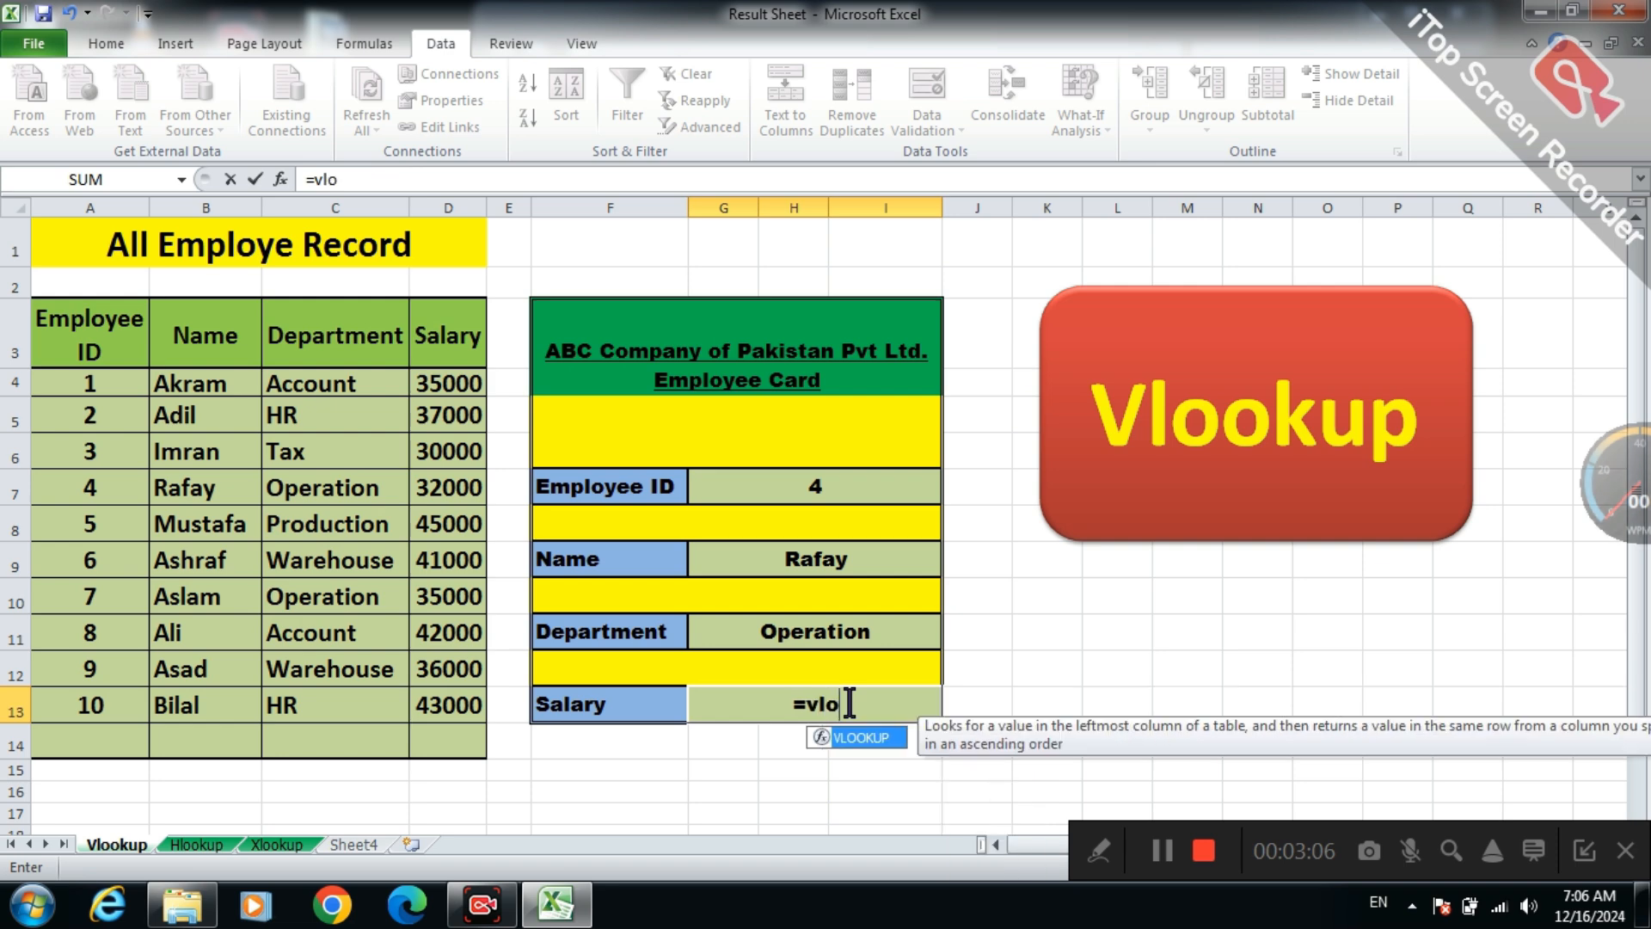
pyautogui.write('okup')
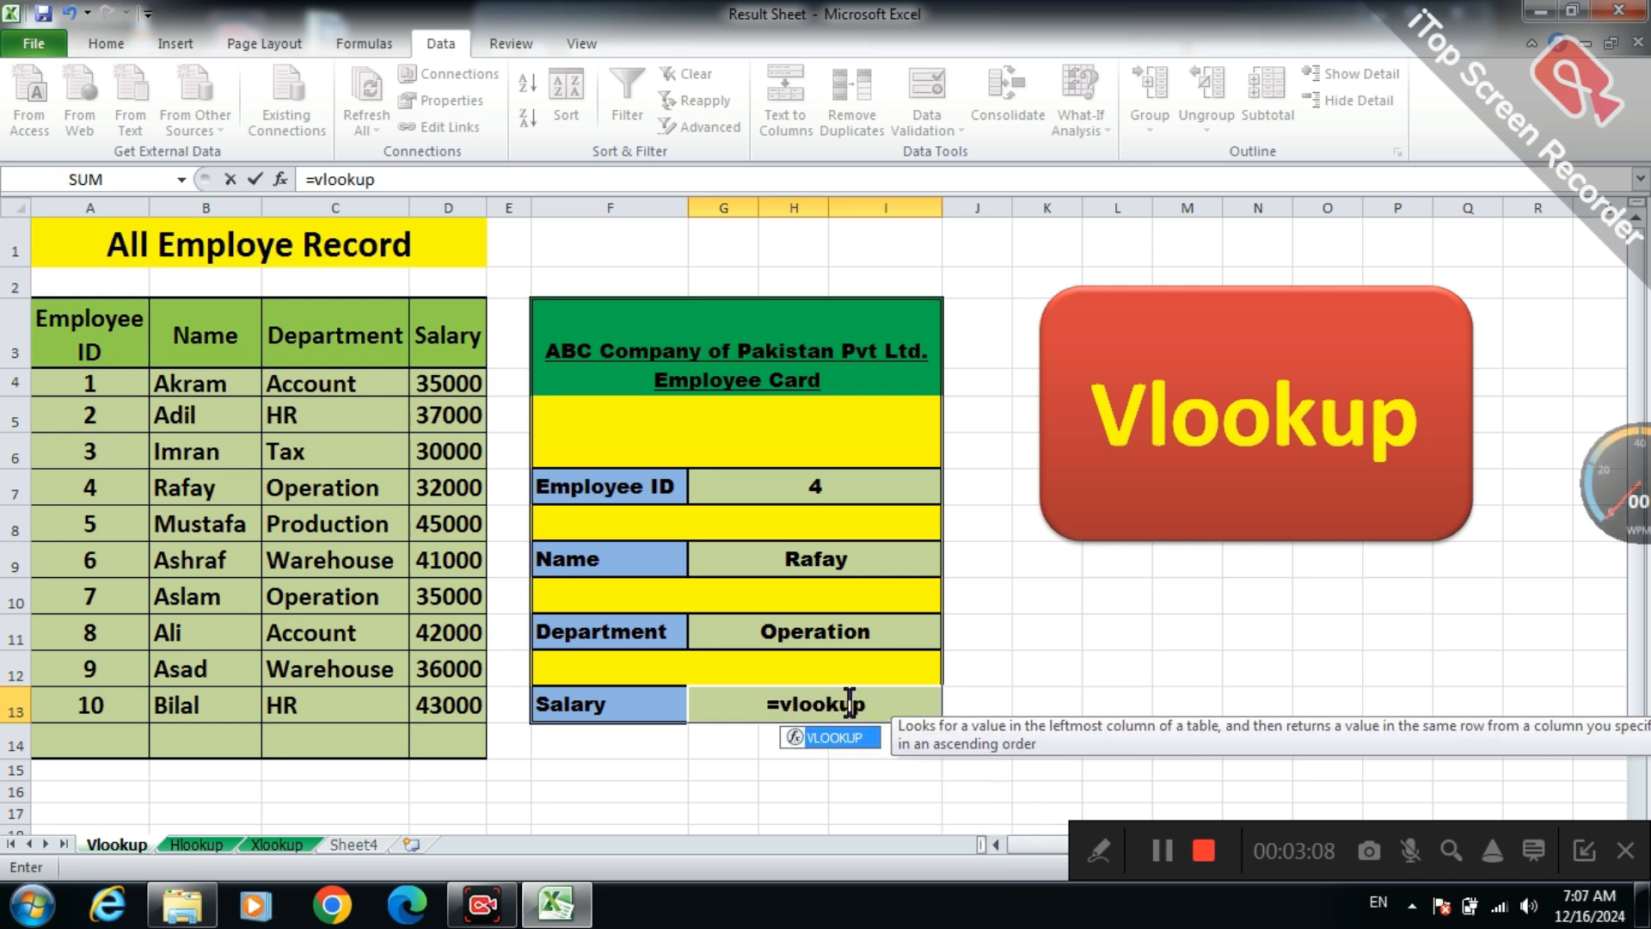
pyautogui.write('(')
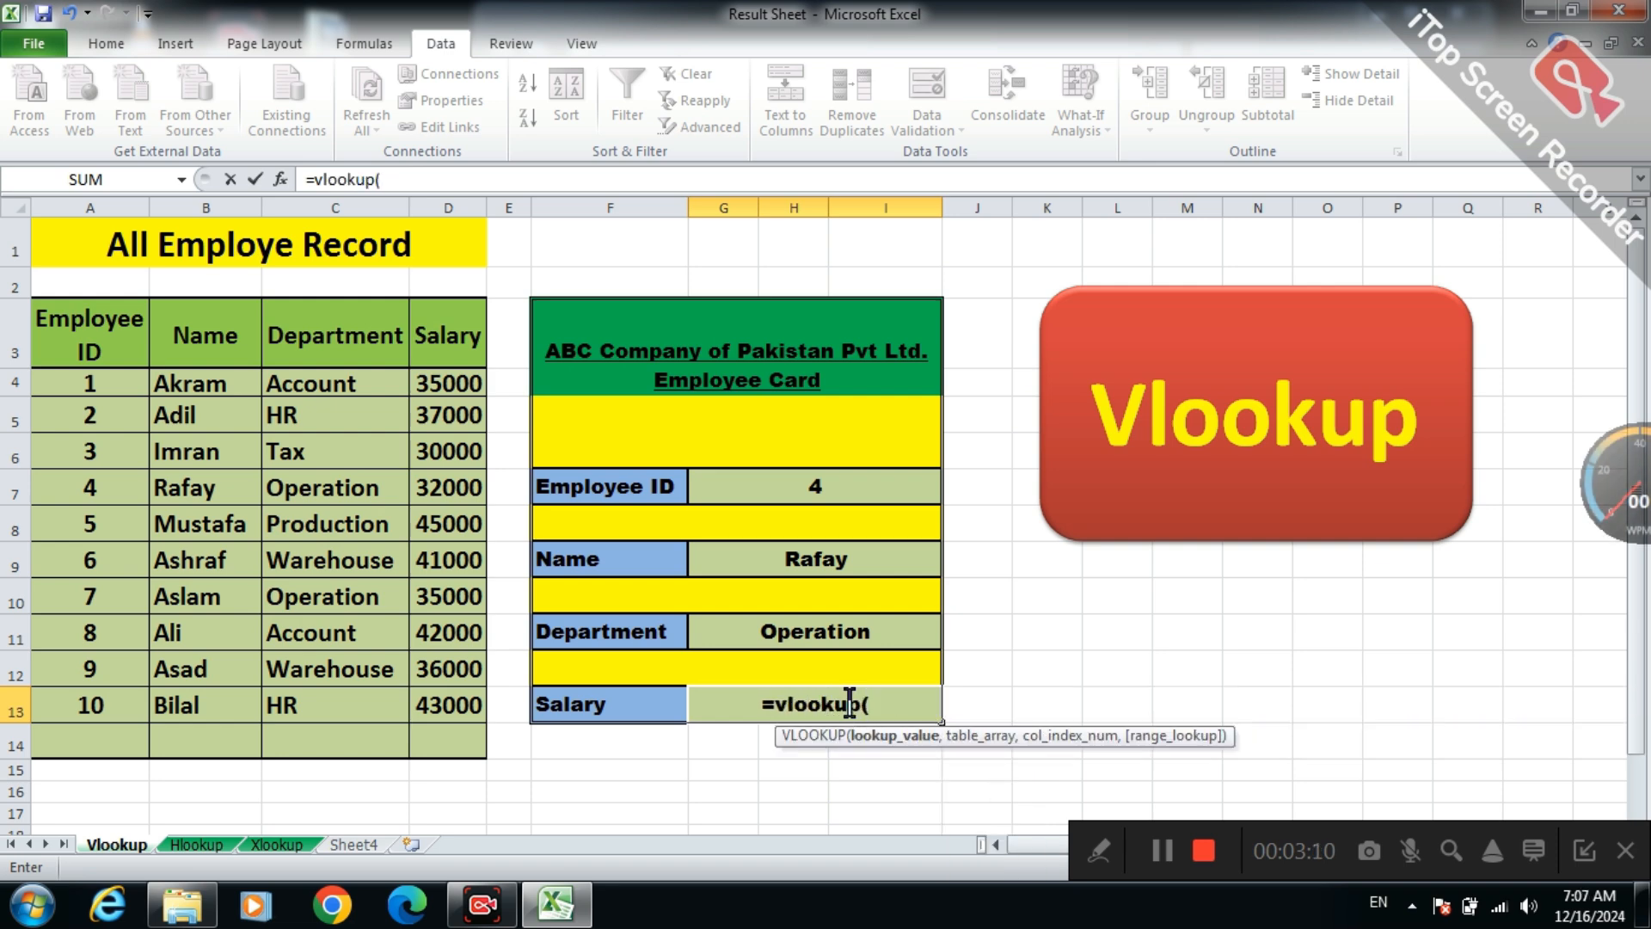
pyautogui.click(873, 495)
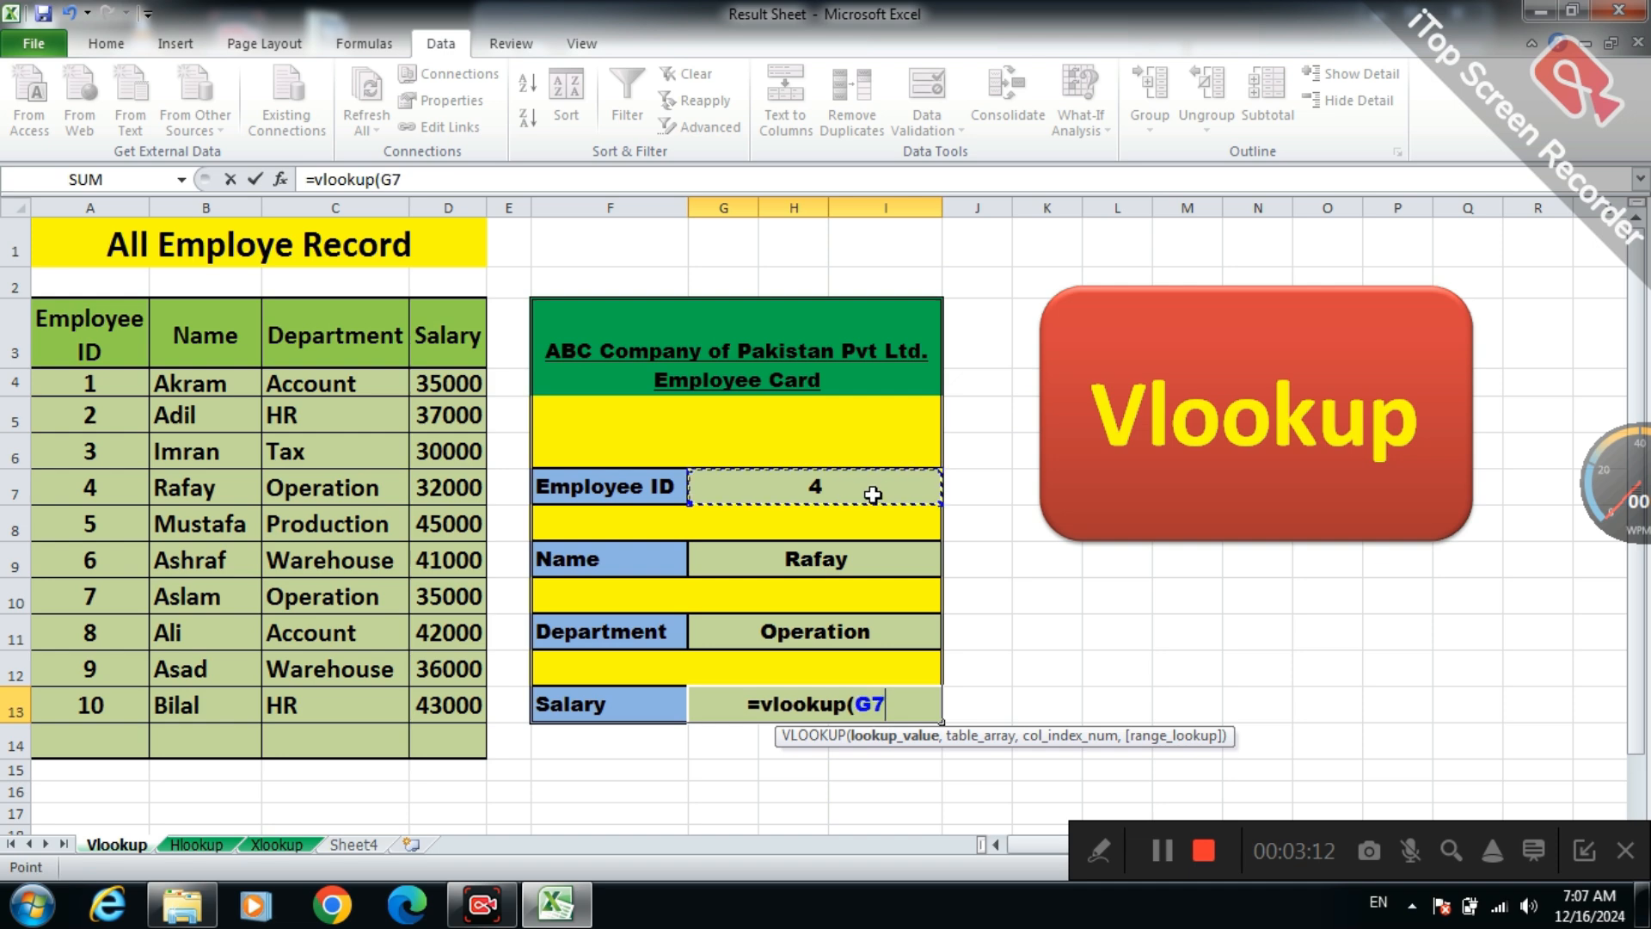
pyautogui.write(',')
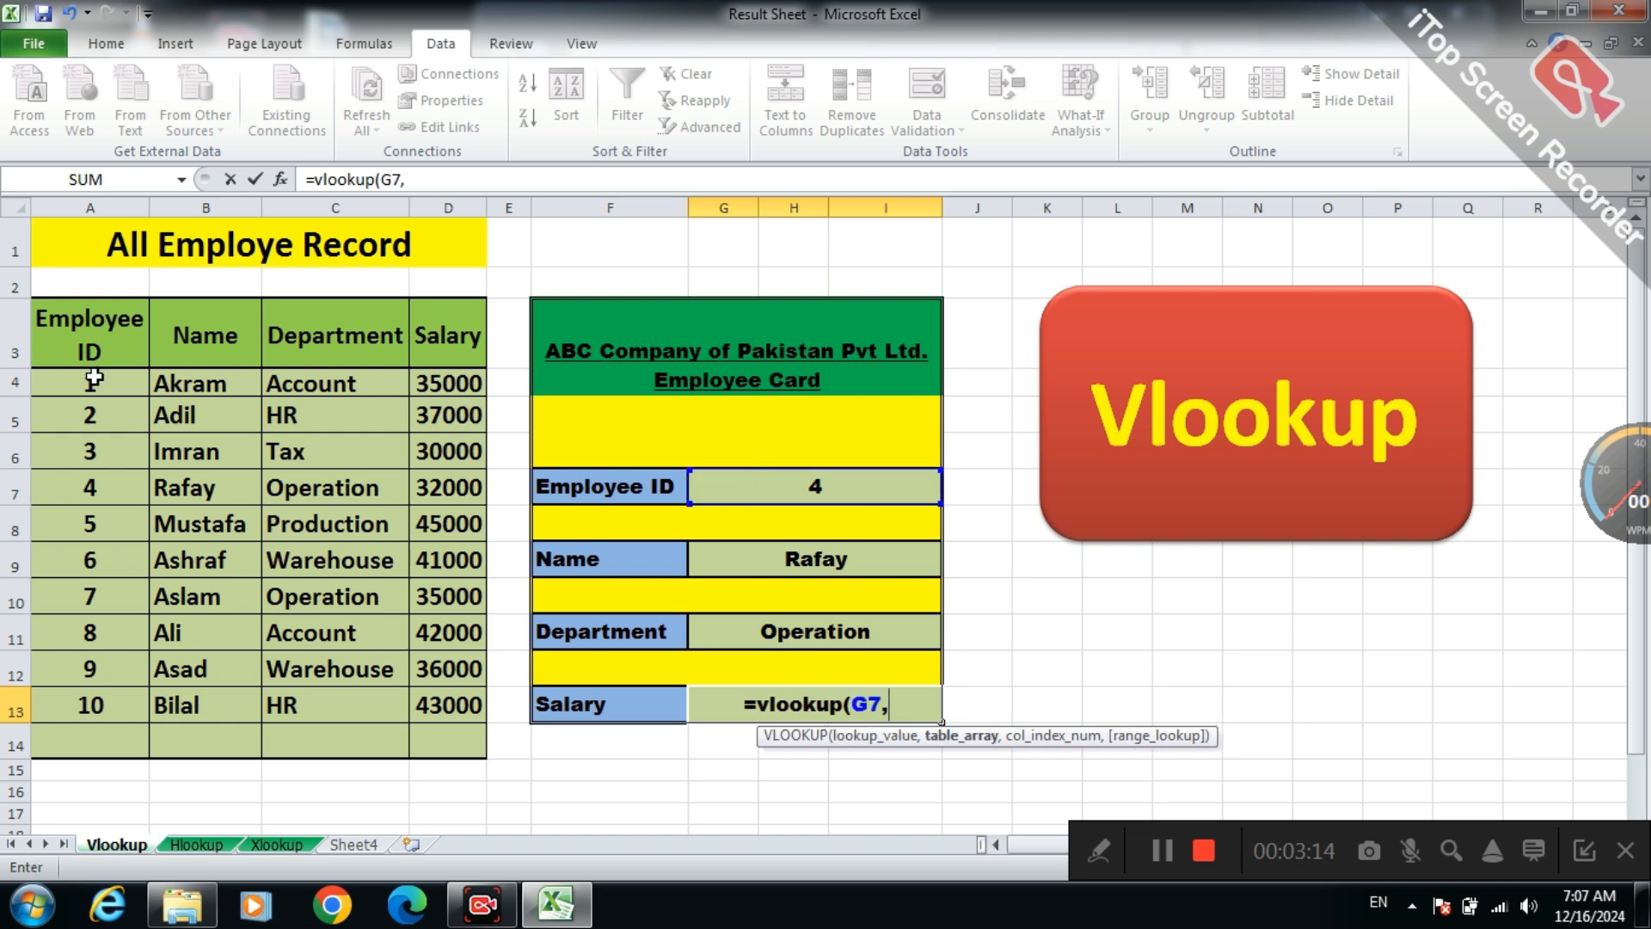
# Step: Set the Salary formula's table array to the absolute range $A$4:$D$13
pyautogui.moveTo(93, 378); pyautogui.dragTo(449, 383)
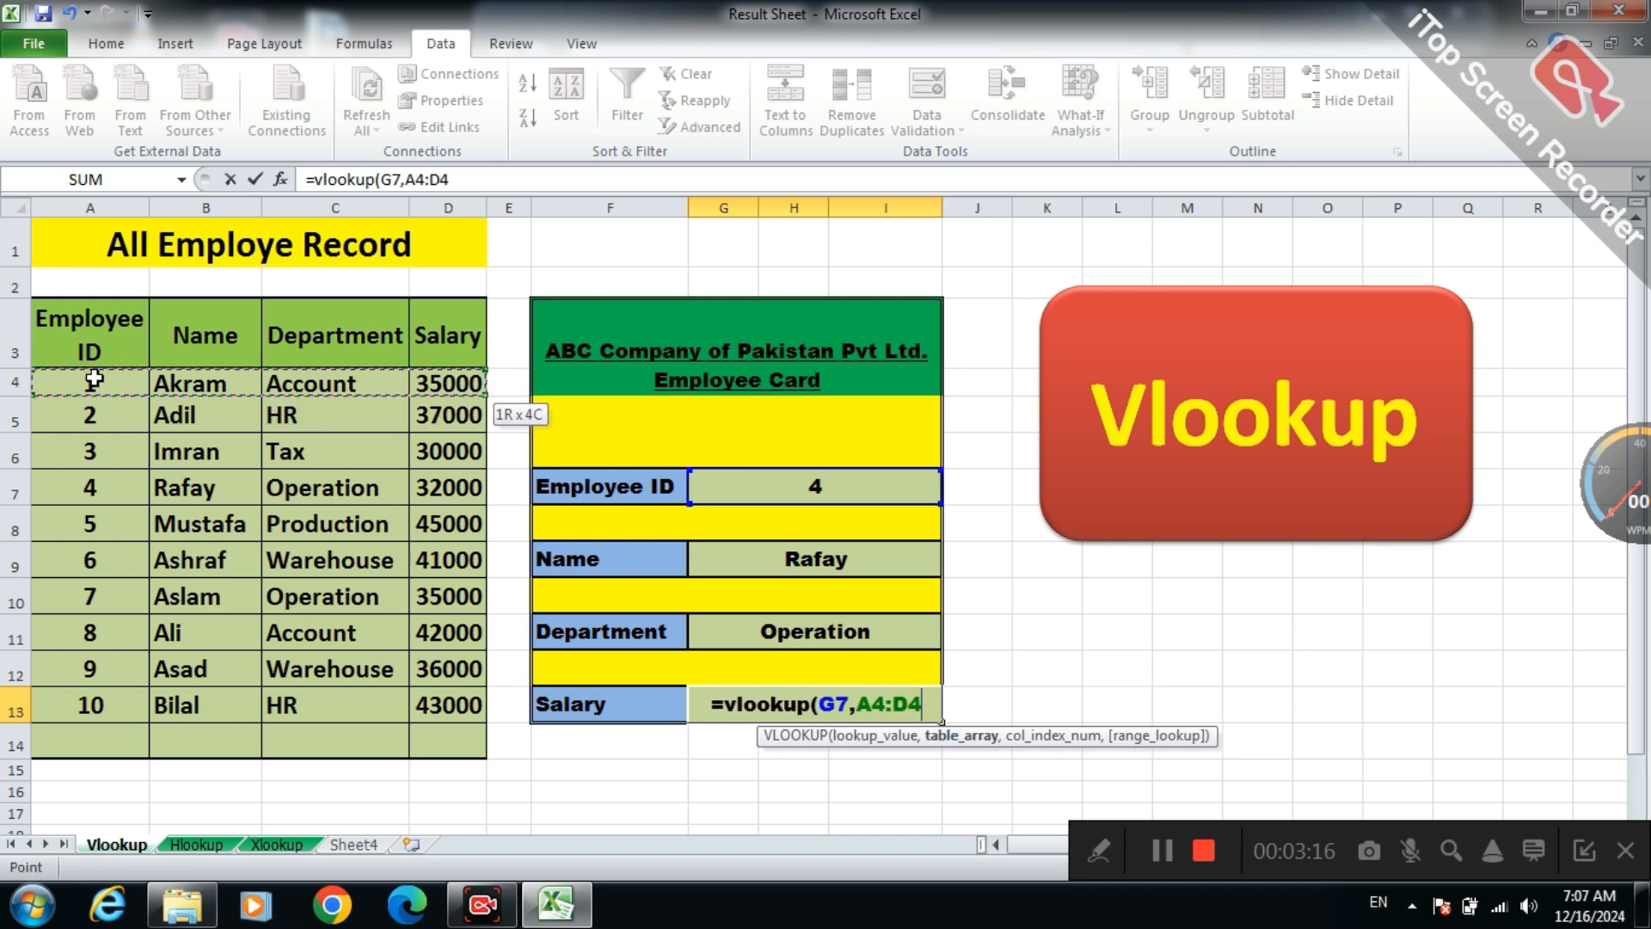
pyautogui.hotkey('ctrl', 'shift', 'Down')
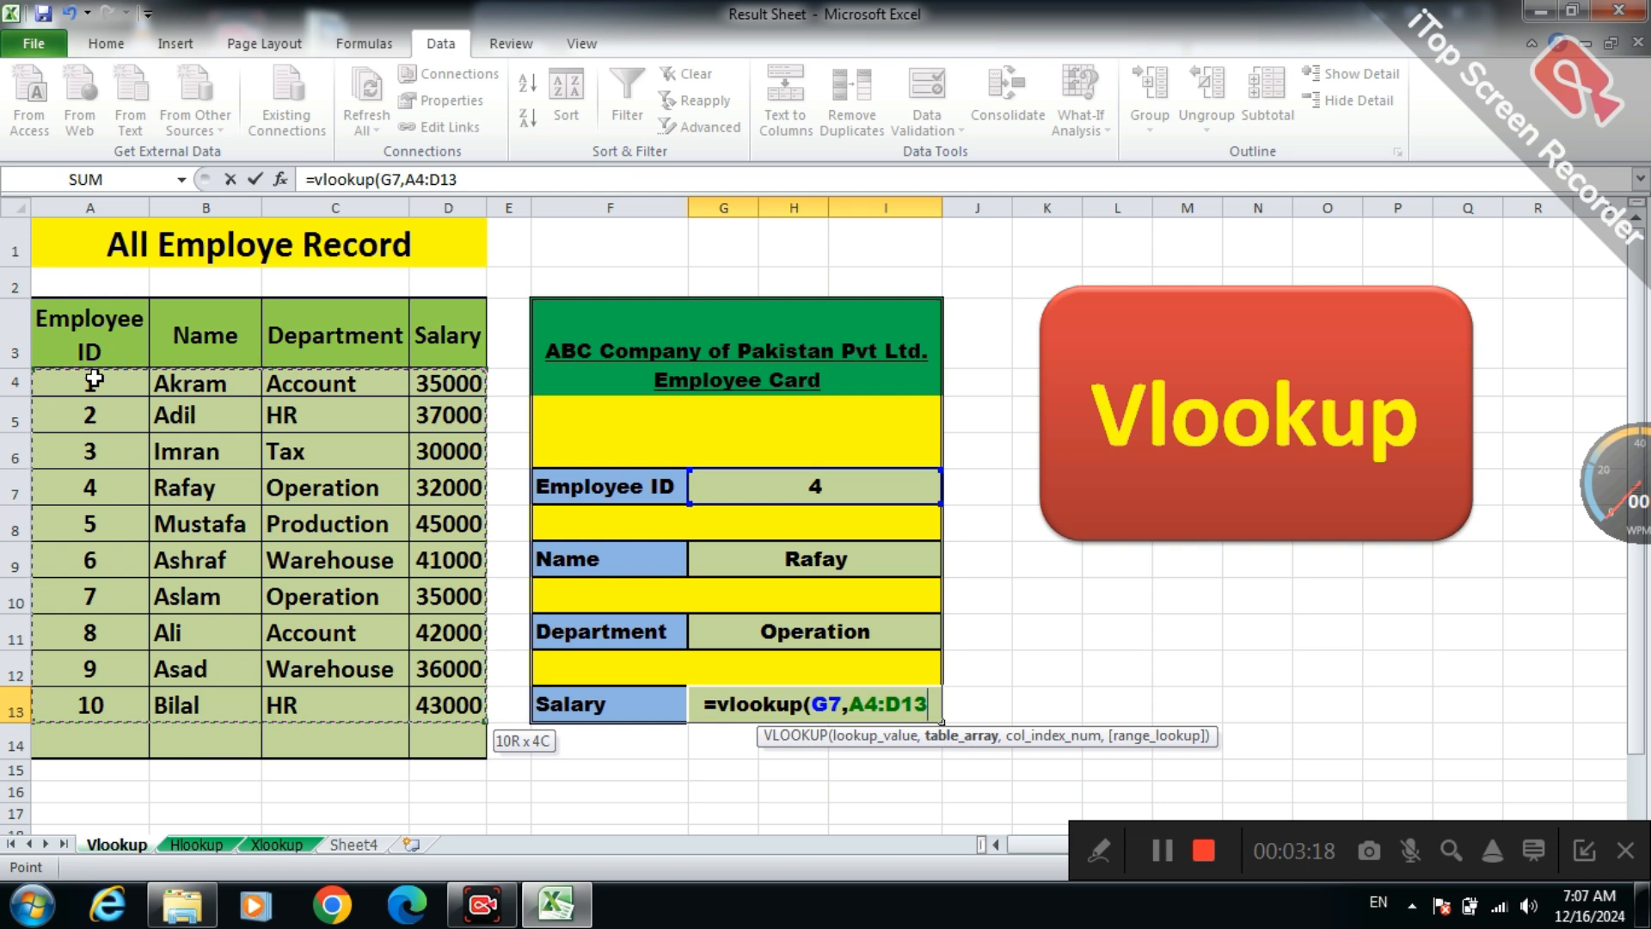
pyautogui.press('F4')
pyautogui.write(',')
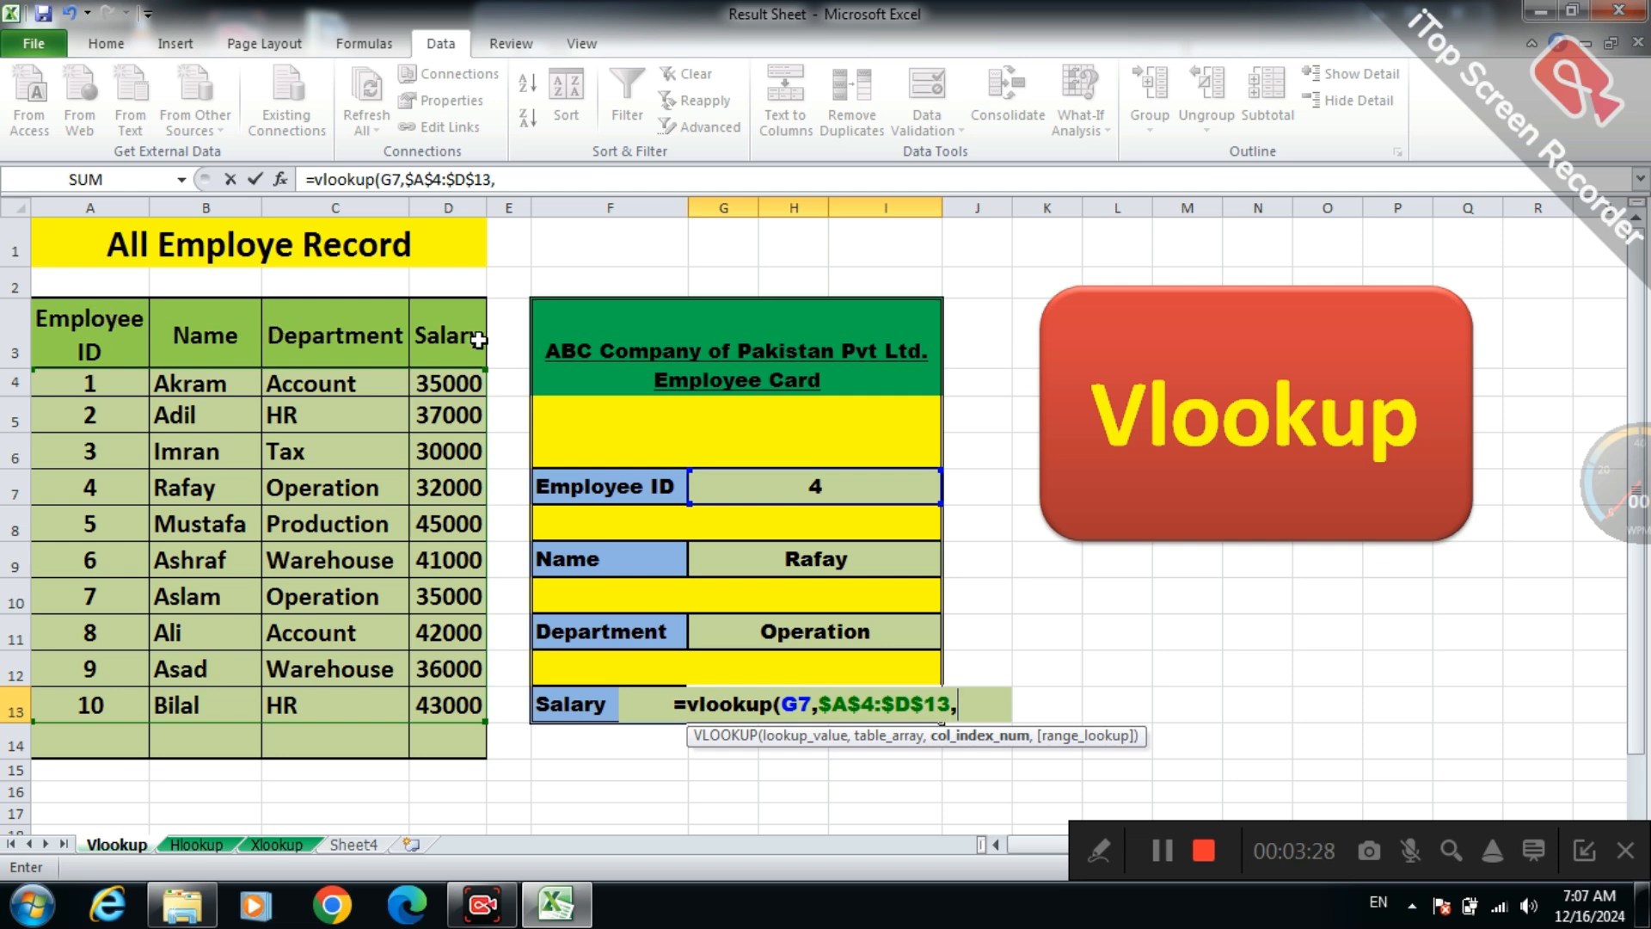
# Step: Complete the Salary formula with column index 4 and range lookup 0, making it =vlookup(G7,$A$4:$D$13,4,0)
pyautogui.write('4,')
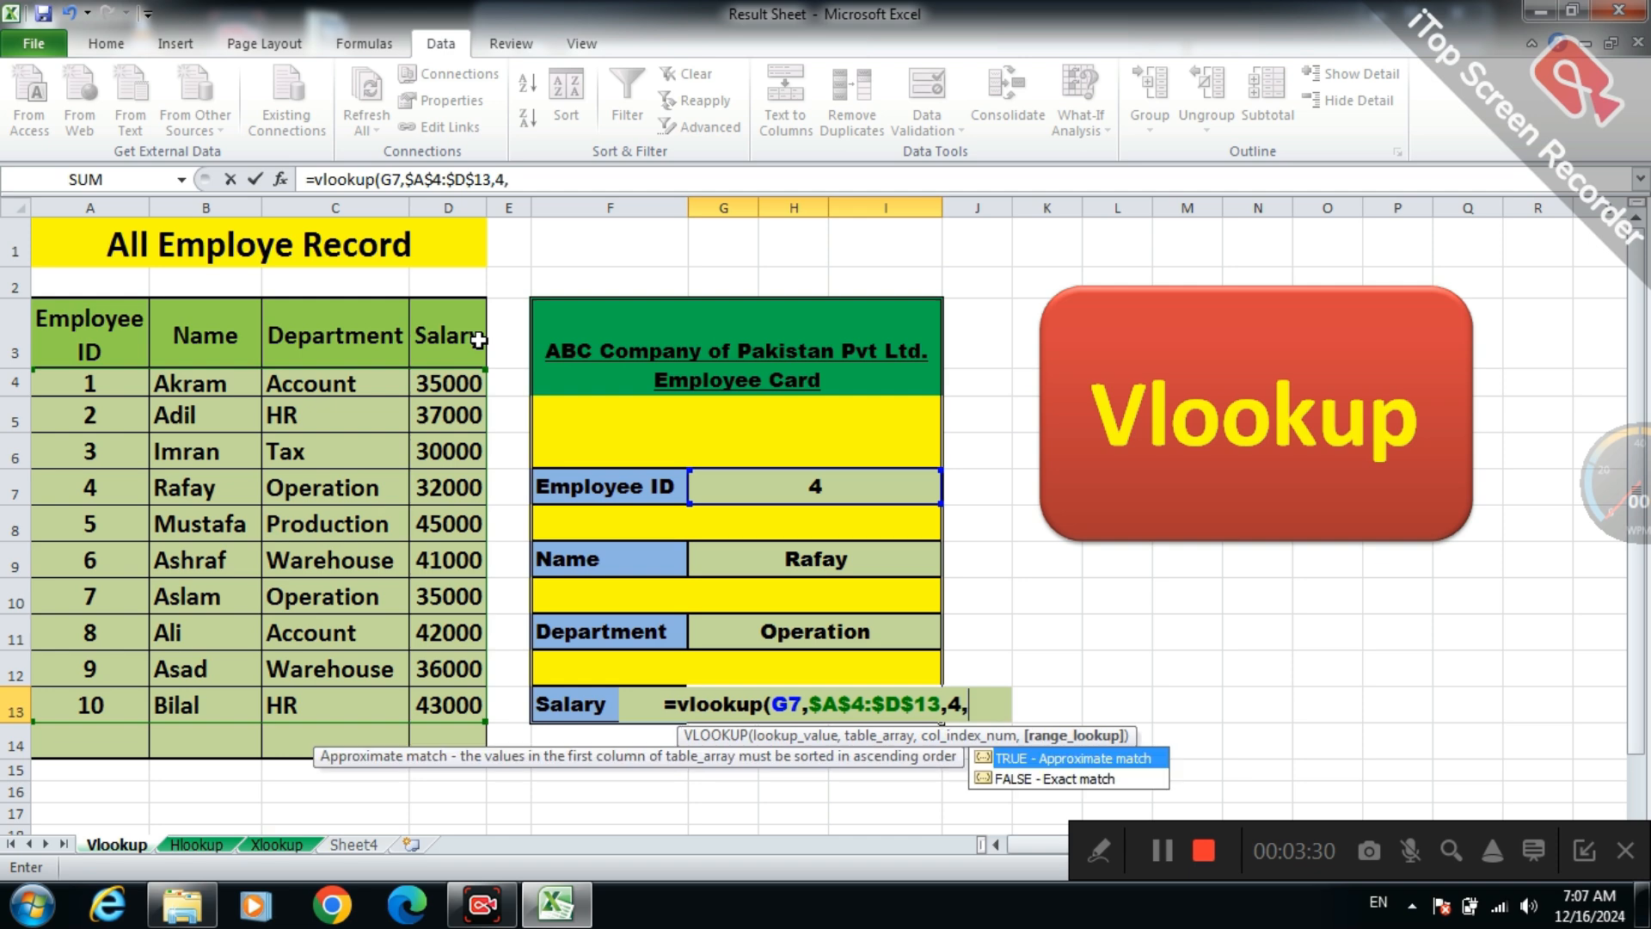
pyautogui.write('0')
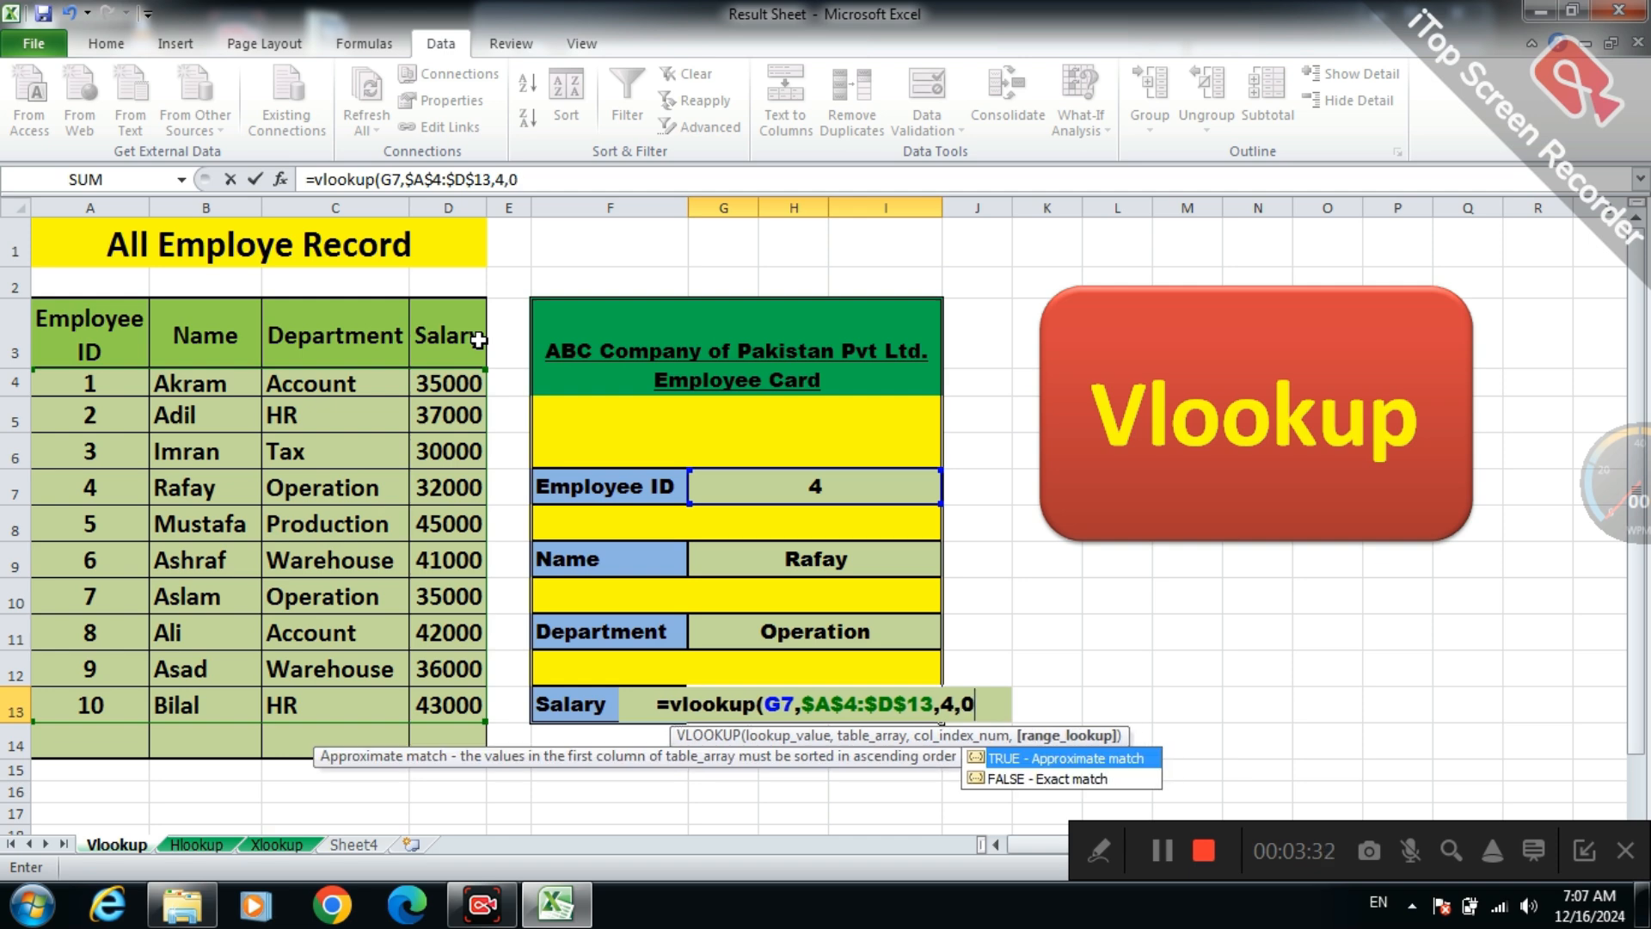
pyautogui.write(')')
pyautogui.press('Return')
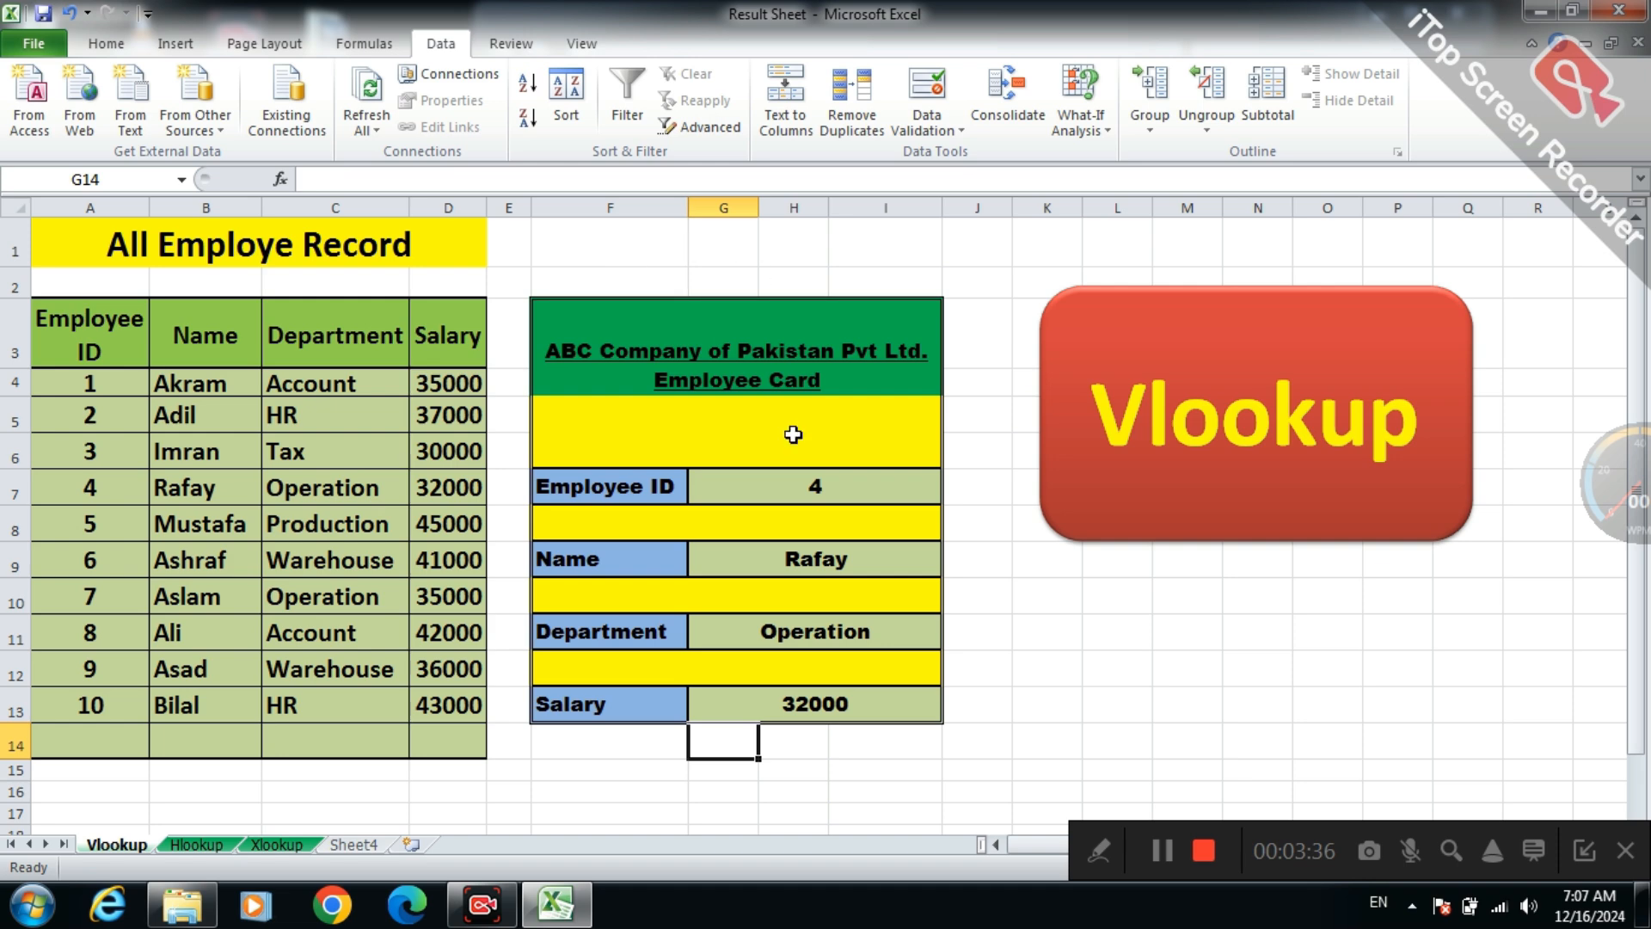
# Step: Choose ID 6 in the card's Employee ID list and compare the filled-in details with that employee's row in the record table
pyautogui.click(839, 478)
pyautogui.click(952, 492)
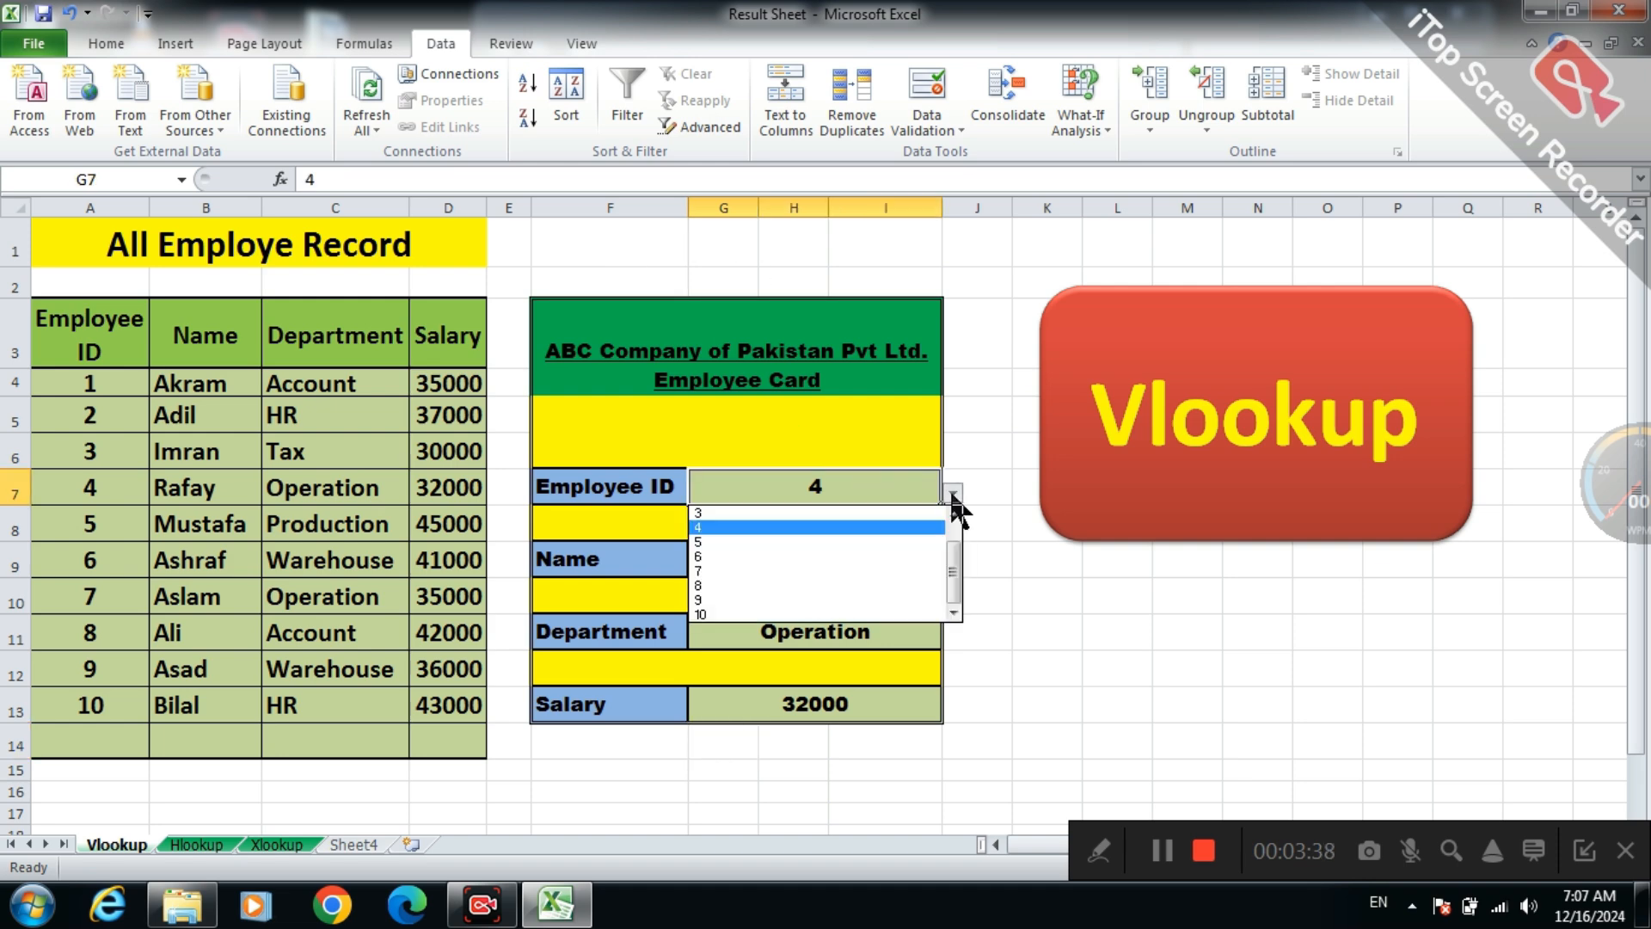
pyautogui.click(905, 557)
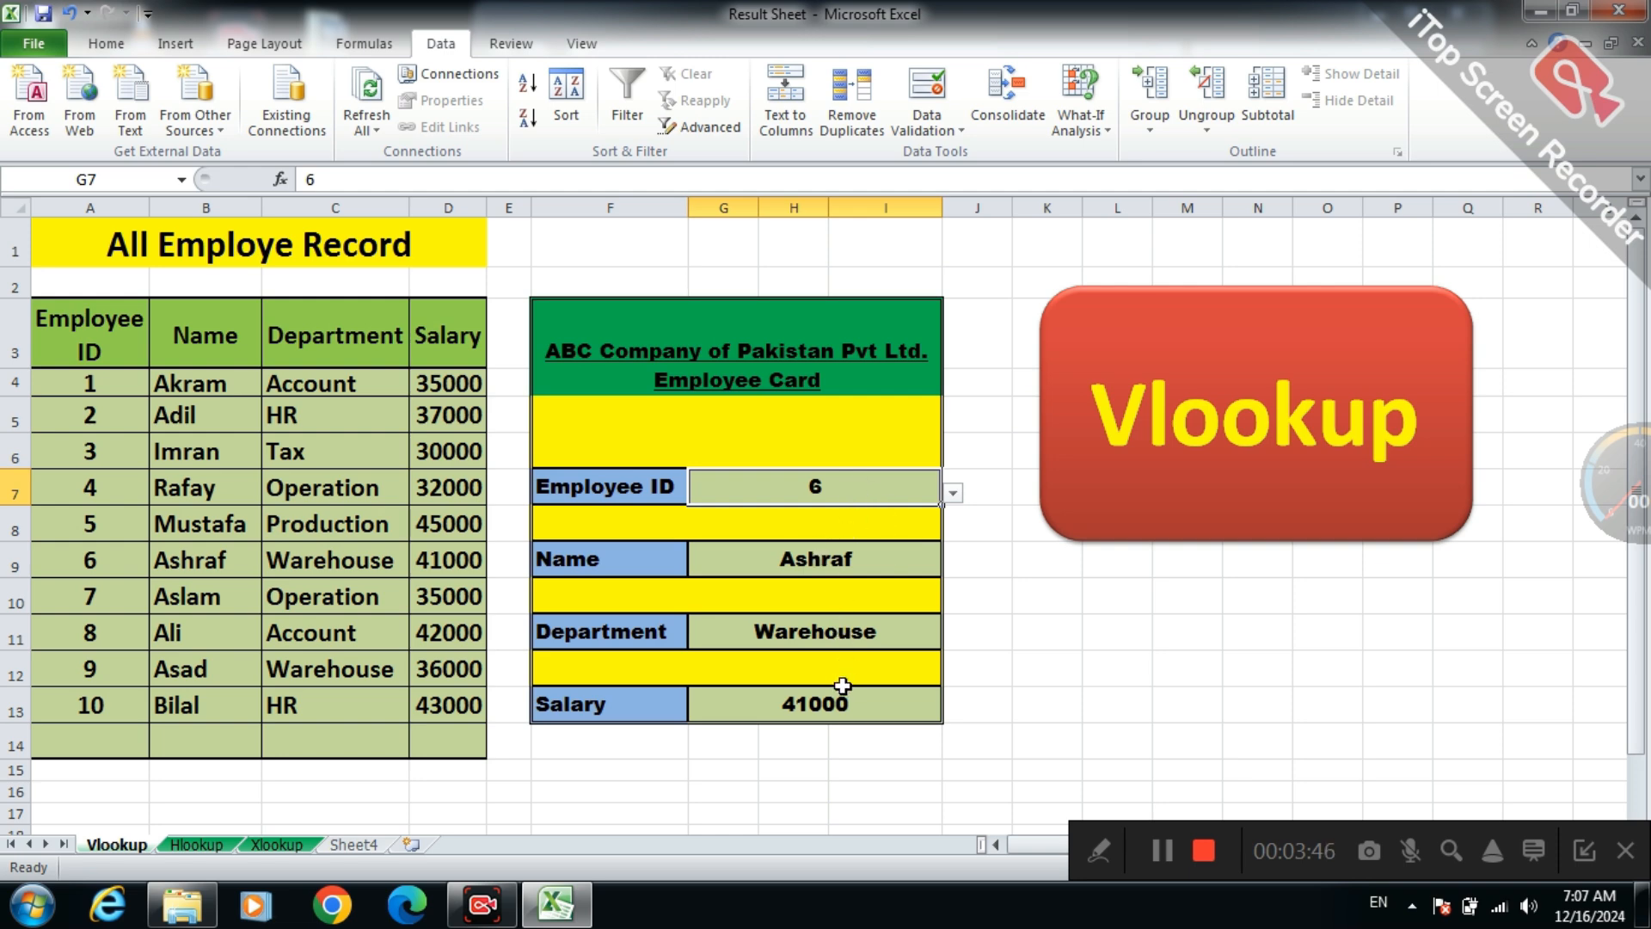
pyautogui.click(119, 560)
pyautogui.click(181, 561)
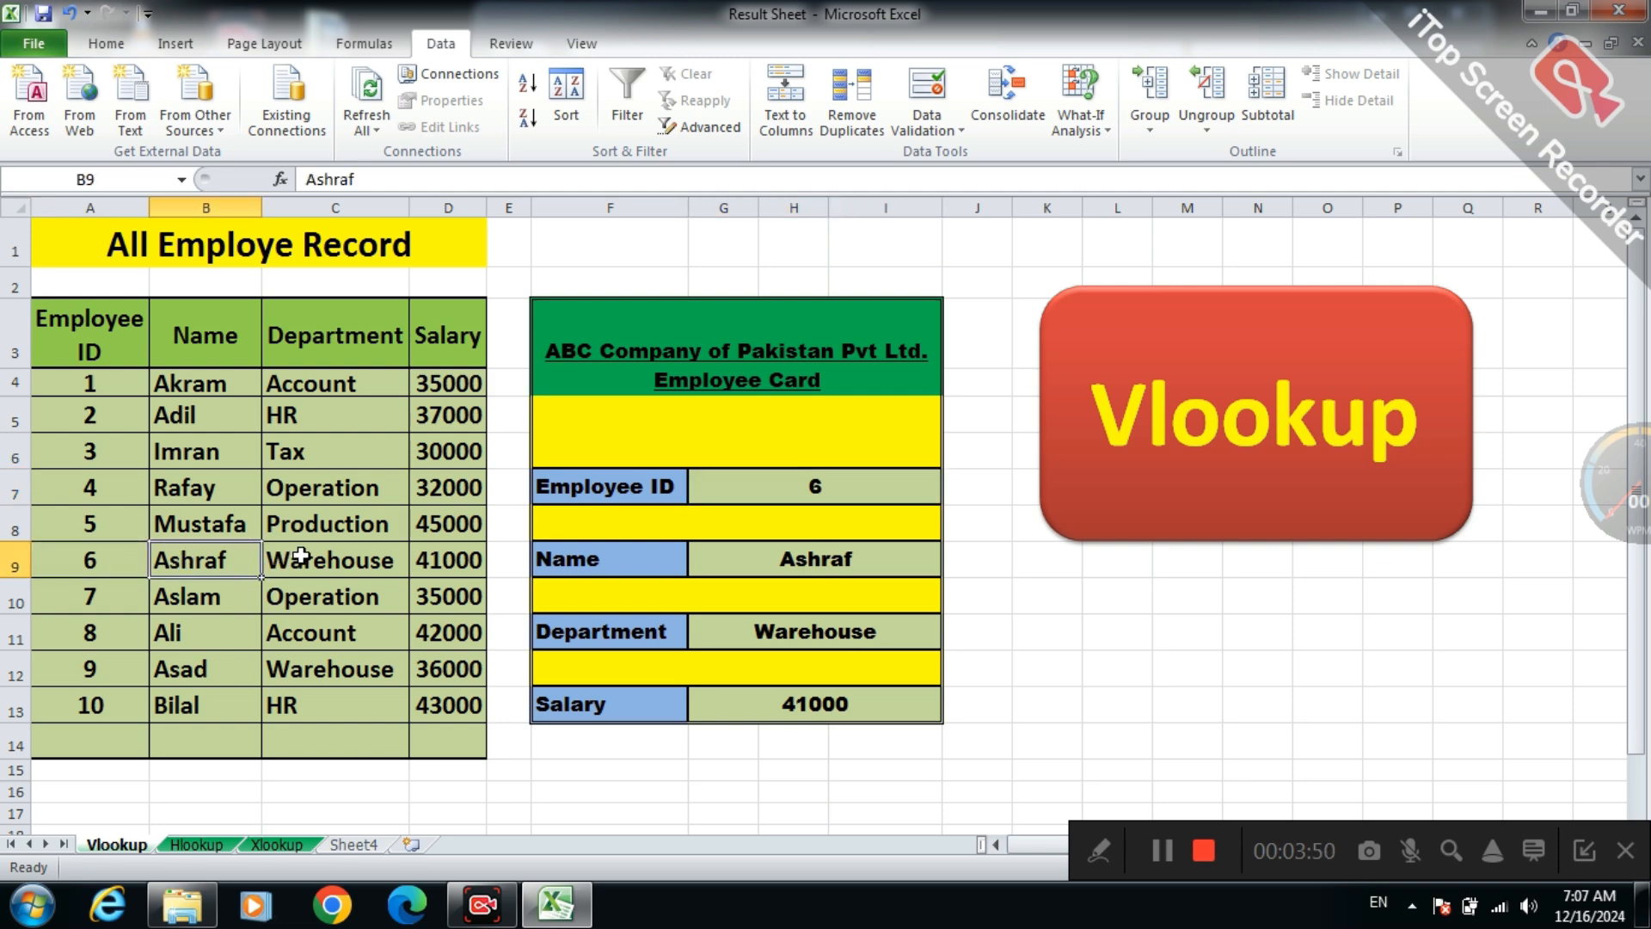
pyautogui.click(301, 557)
pyautogui.click(449, 559)
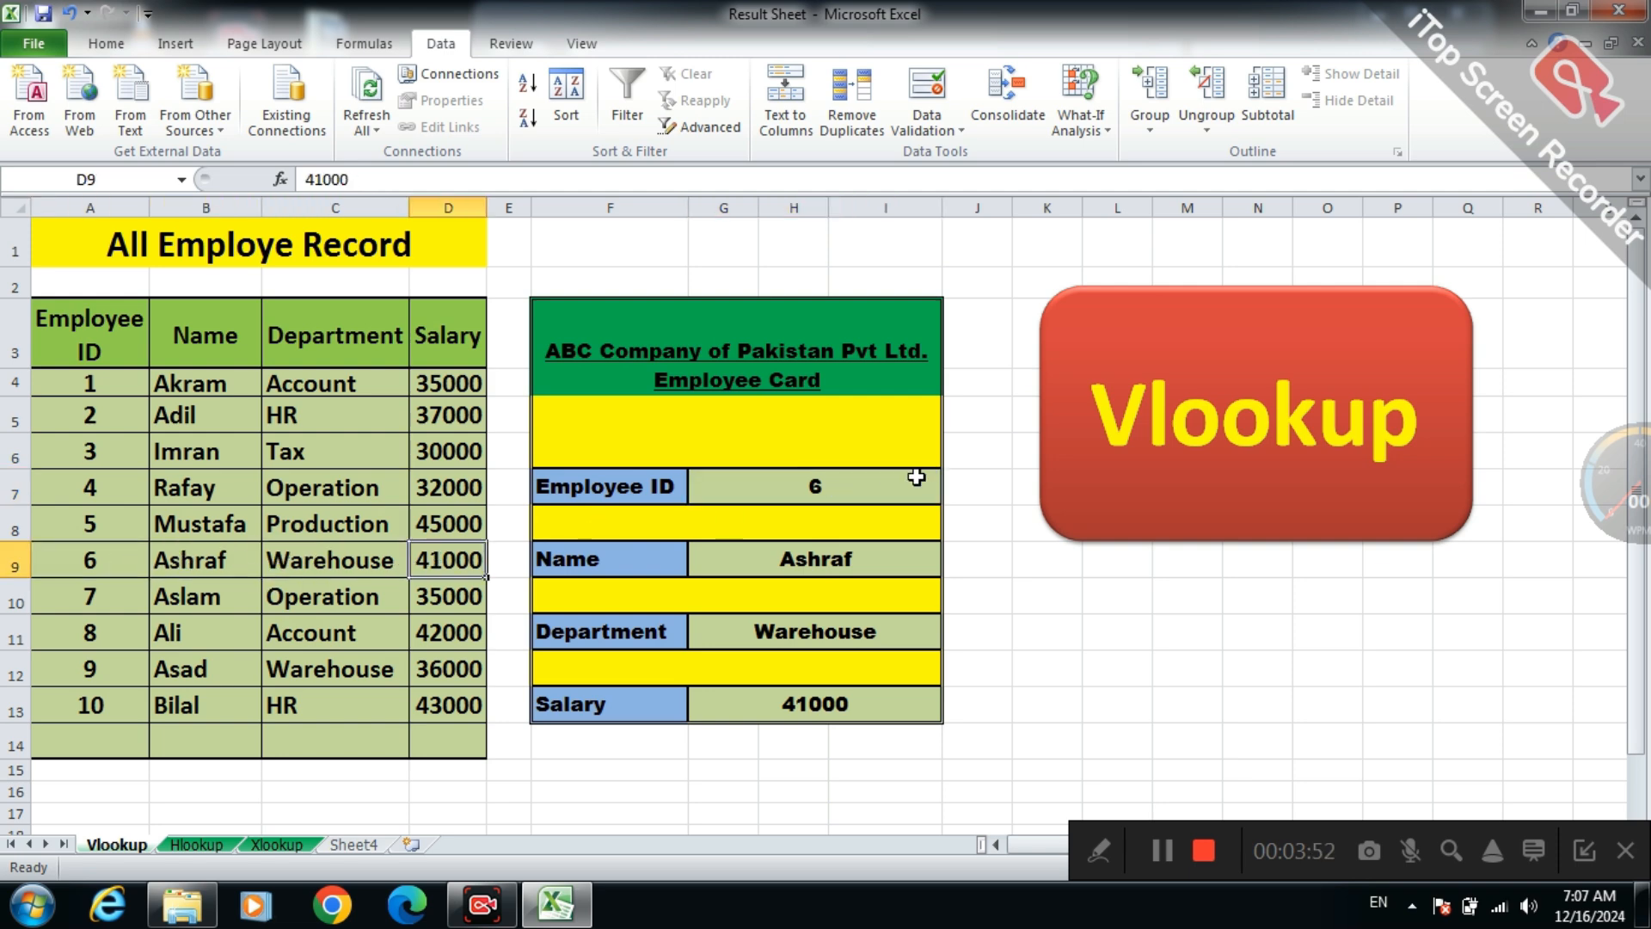
# Step: Choose ID 3 from the Employee ID drop-down list to test the card with another employee
pyautogui.click(917, 477)
pyautogui.click(953, 492)
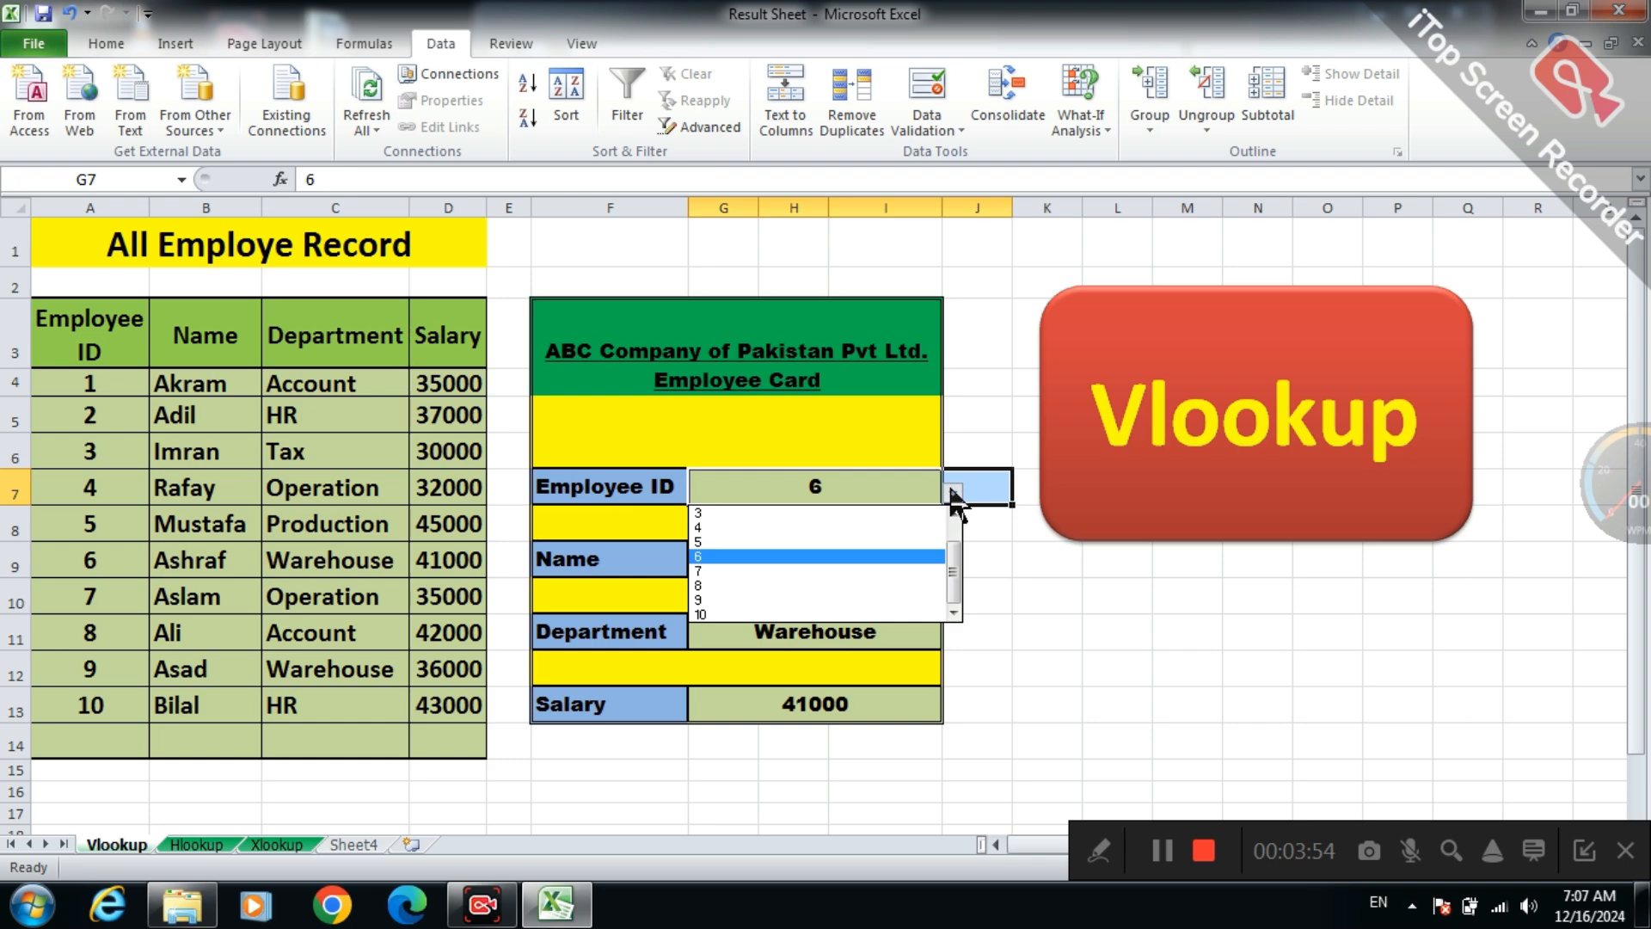
pyautogui.click(859, 512)
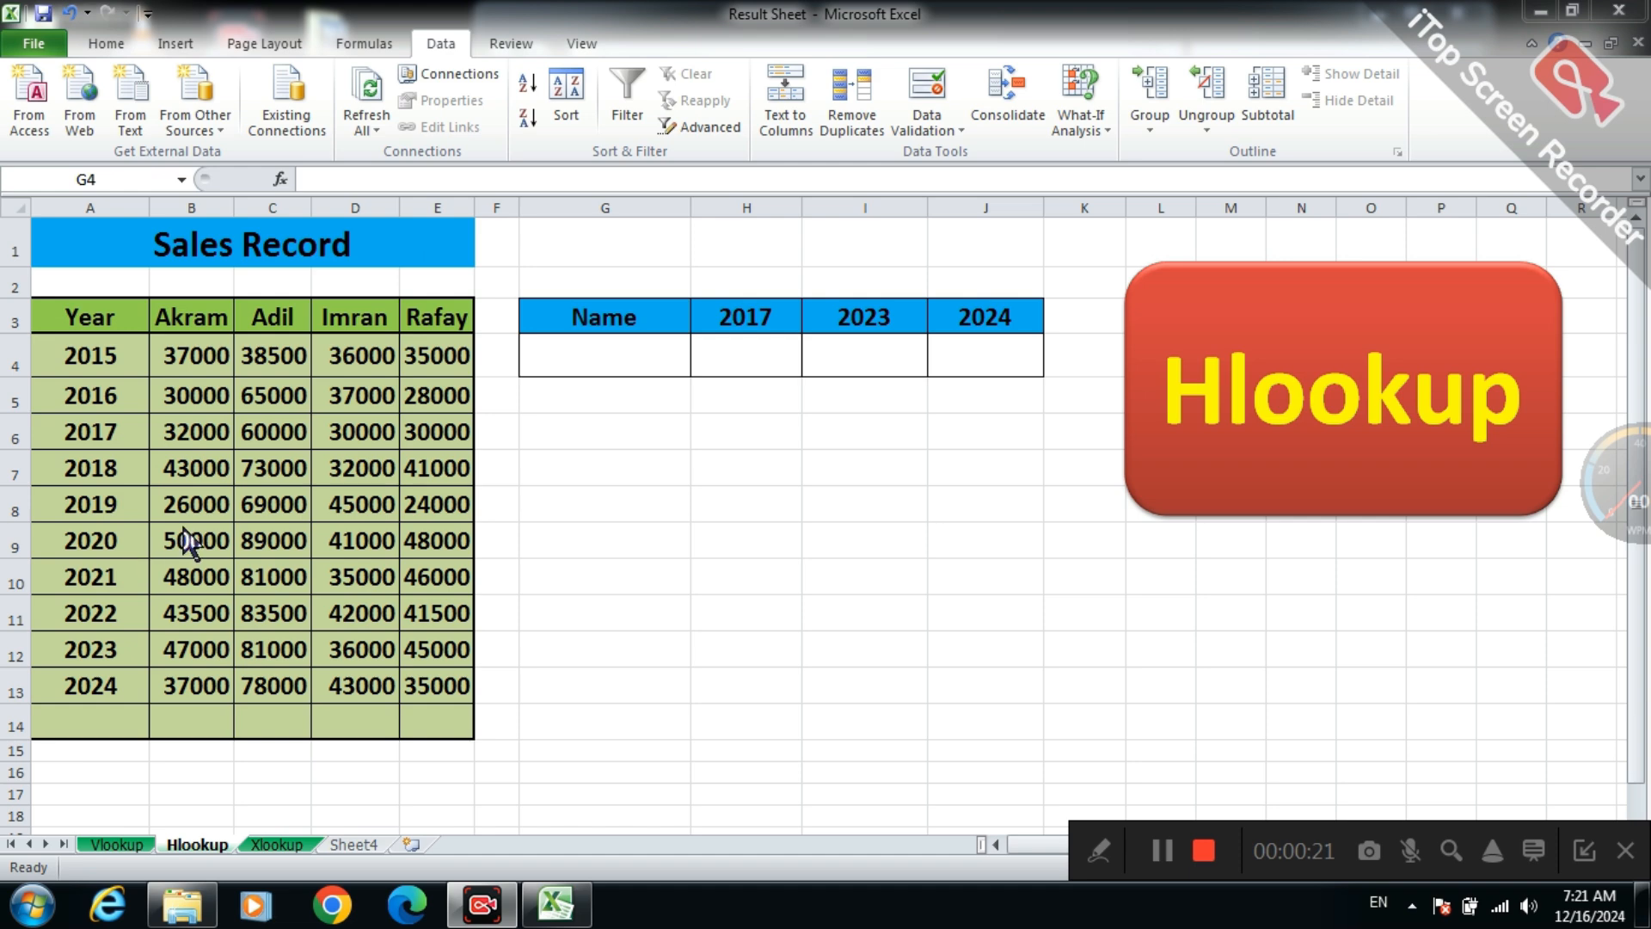
# Step: On the Hlookup sheet, start a data validation rule for the empty Name cell G4 that allows a List
pyautogui.click(622, 348)
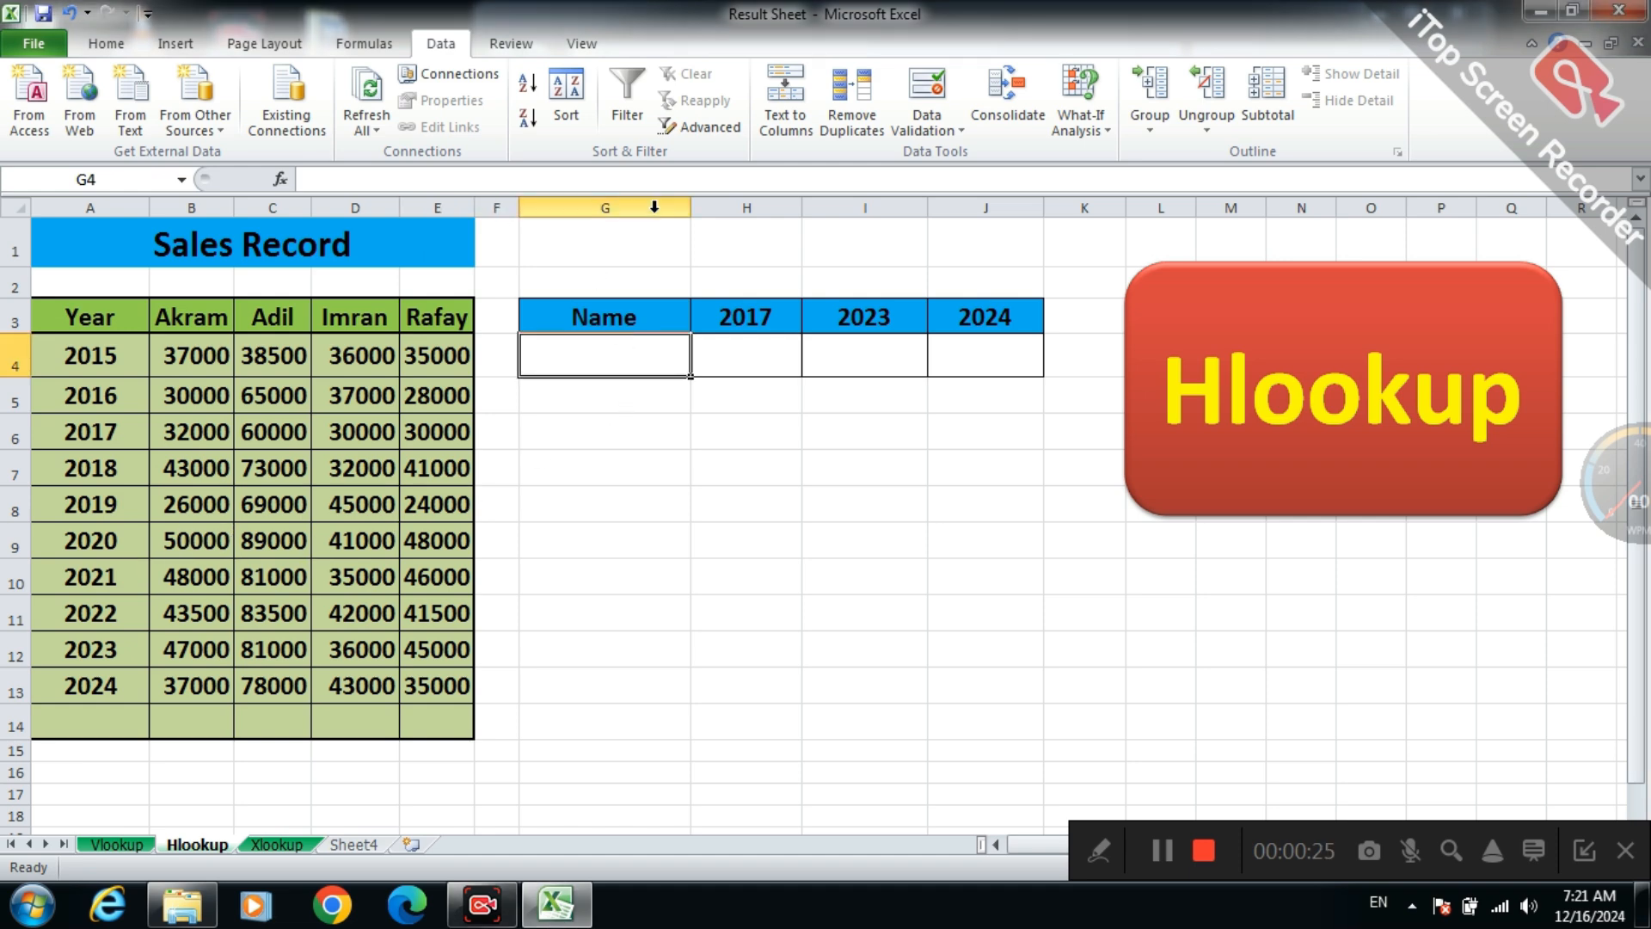
pyautogui.click(950, 121)
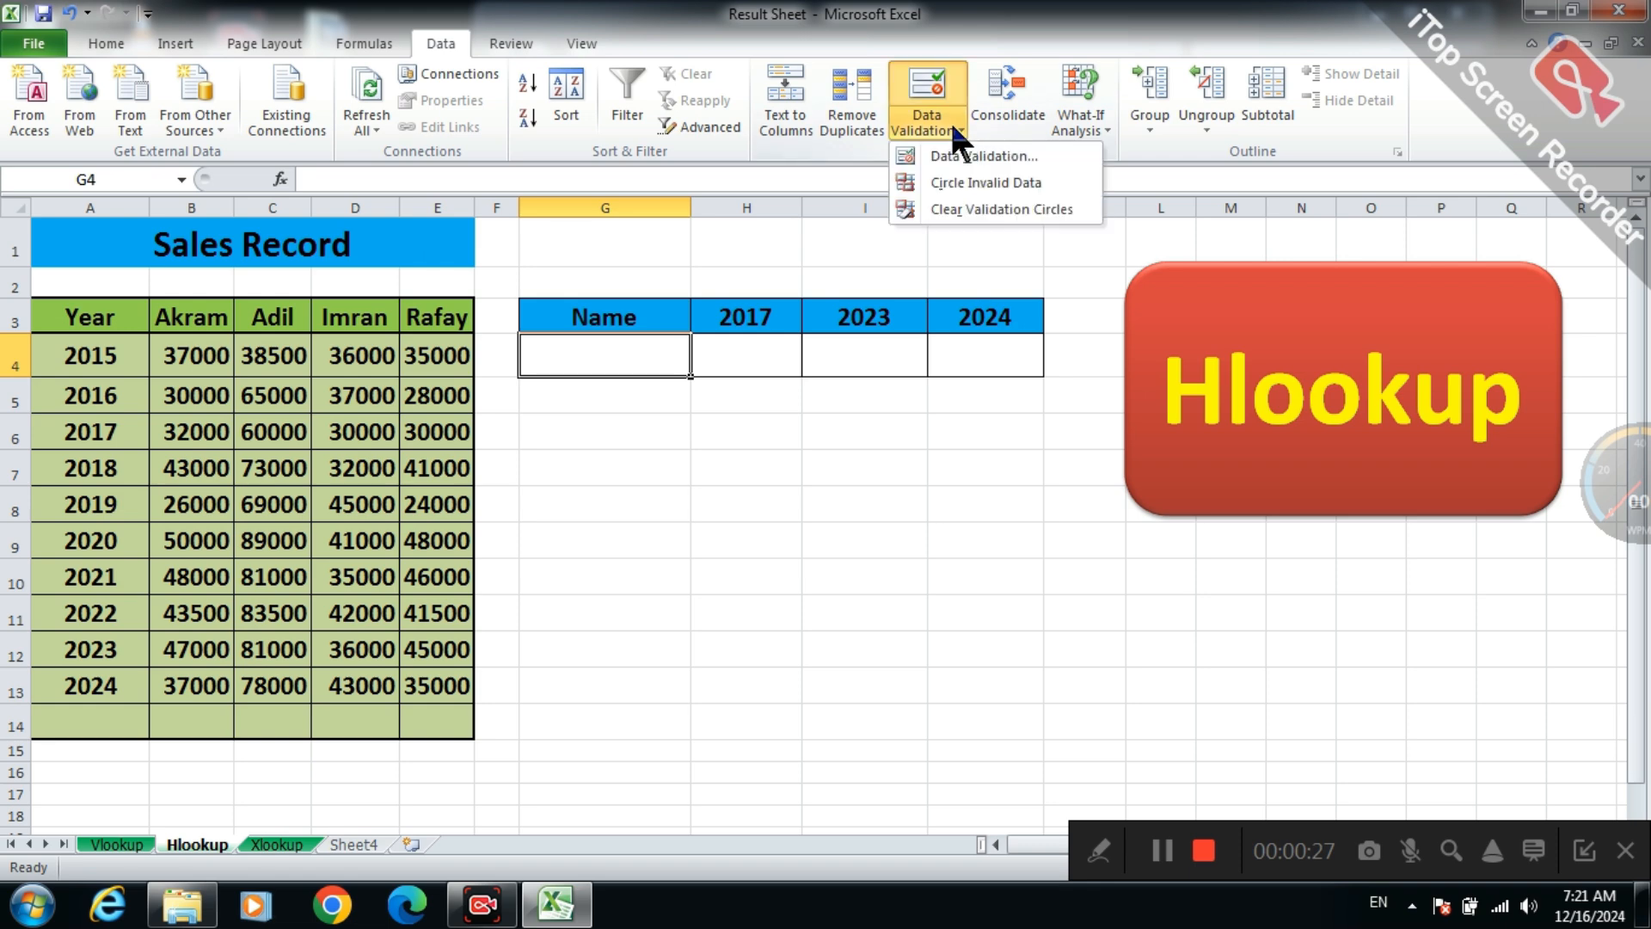
pyautogui.click(967, 157)
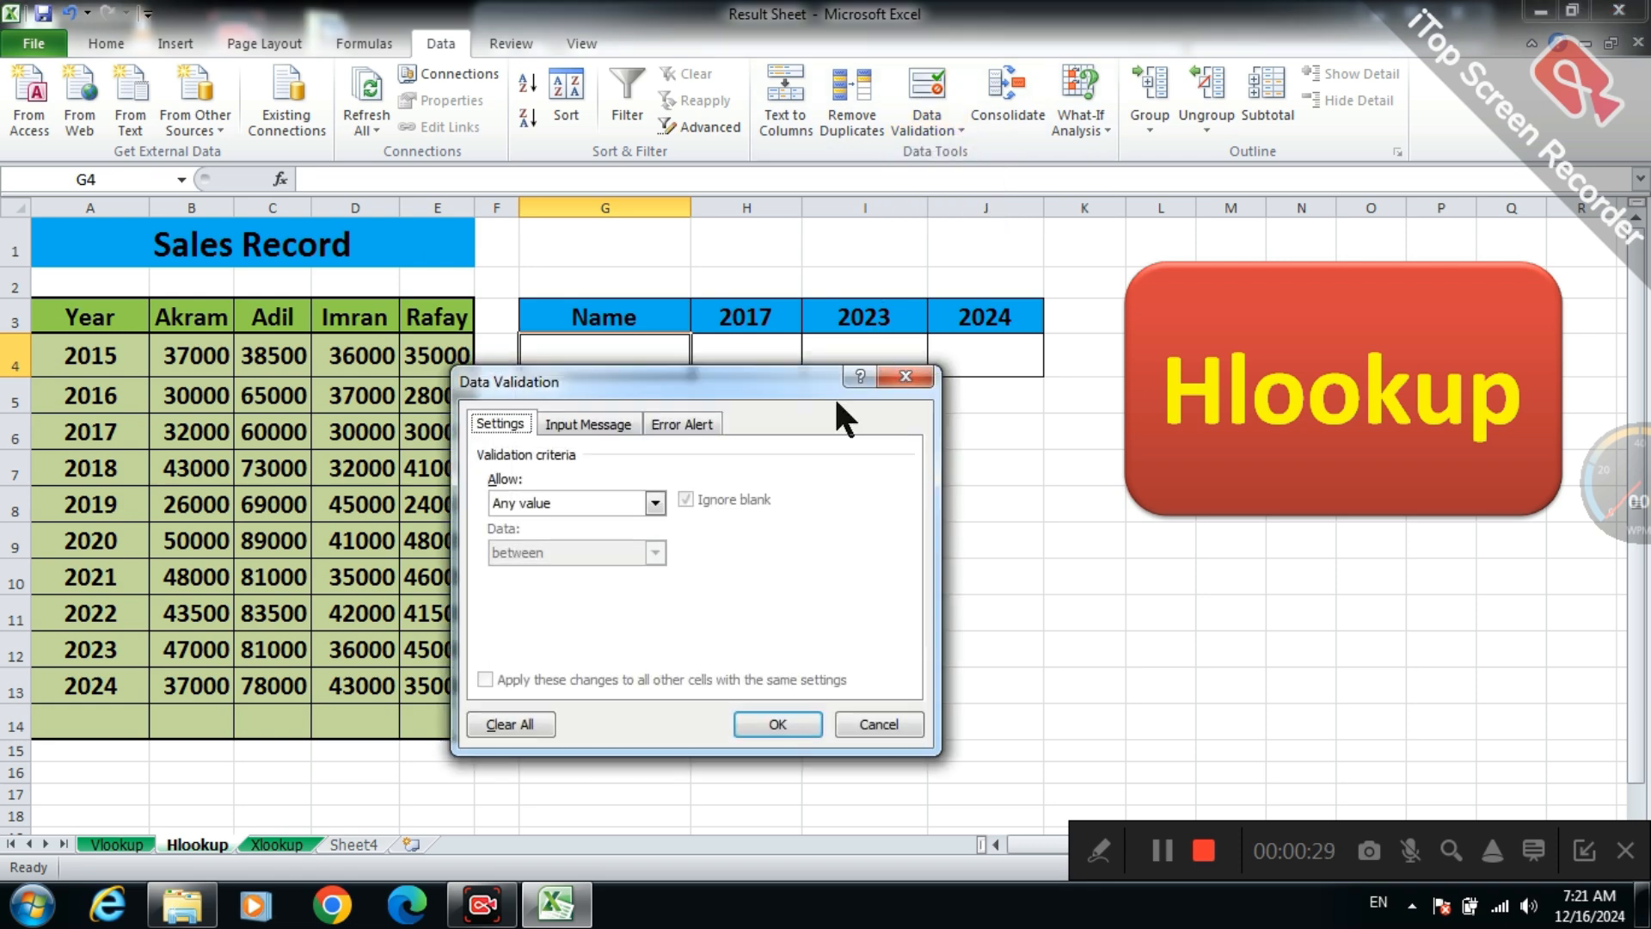
pyautogui.click(659, 500)
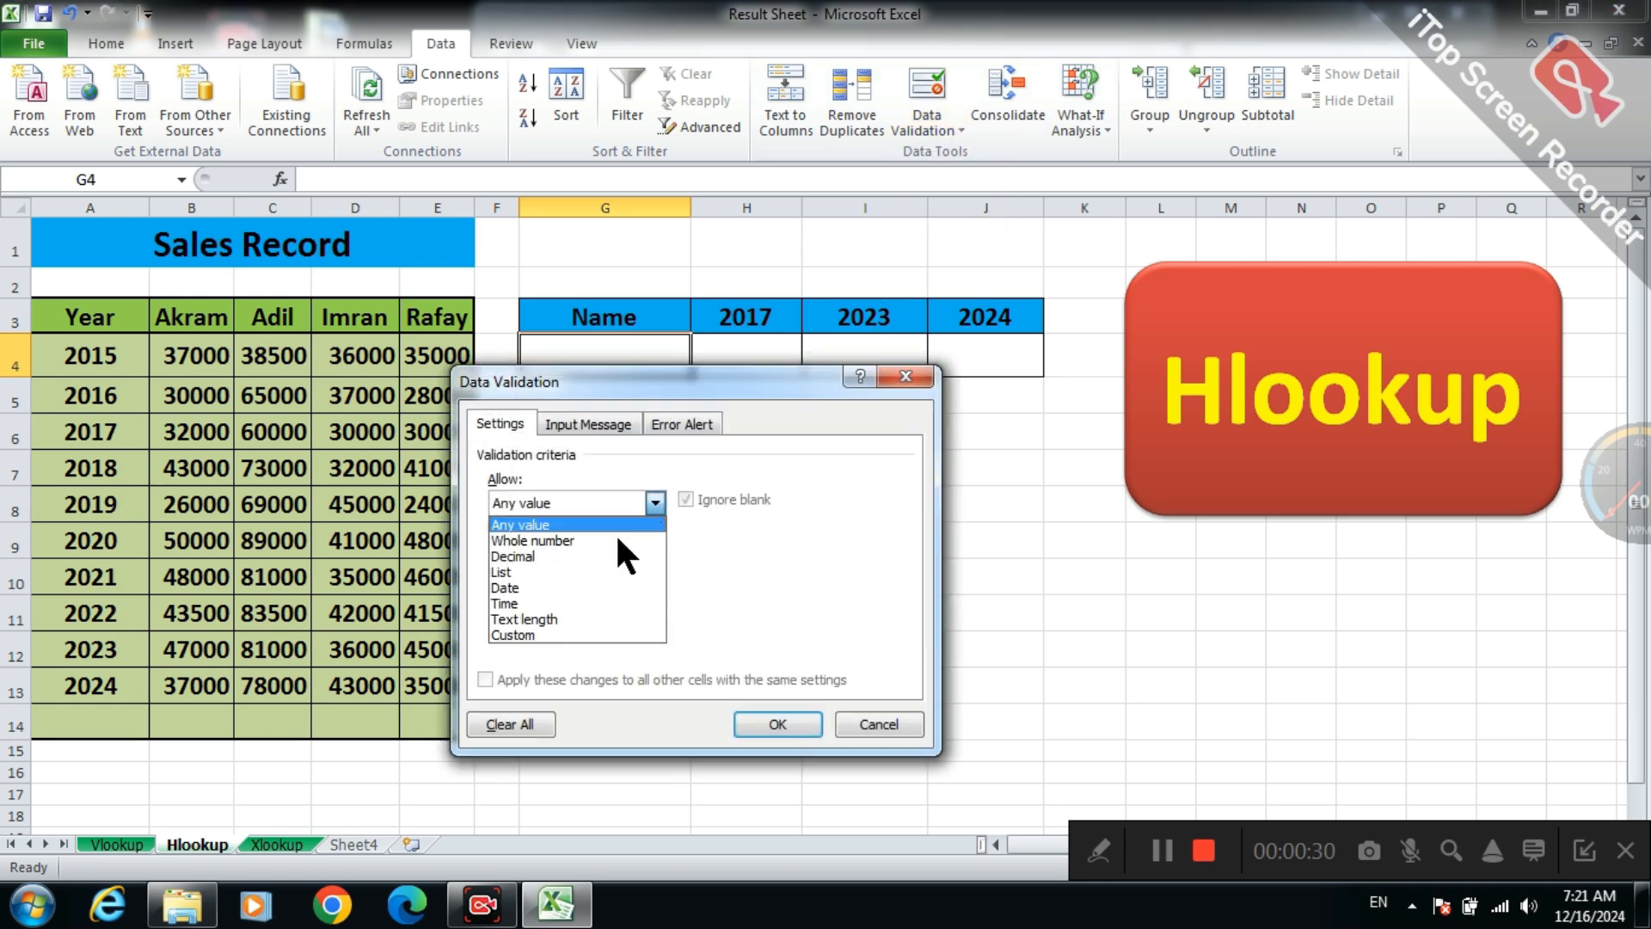
pyautogui.click(566, 565)
pyautogui.click(566, 601)
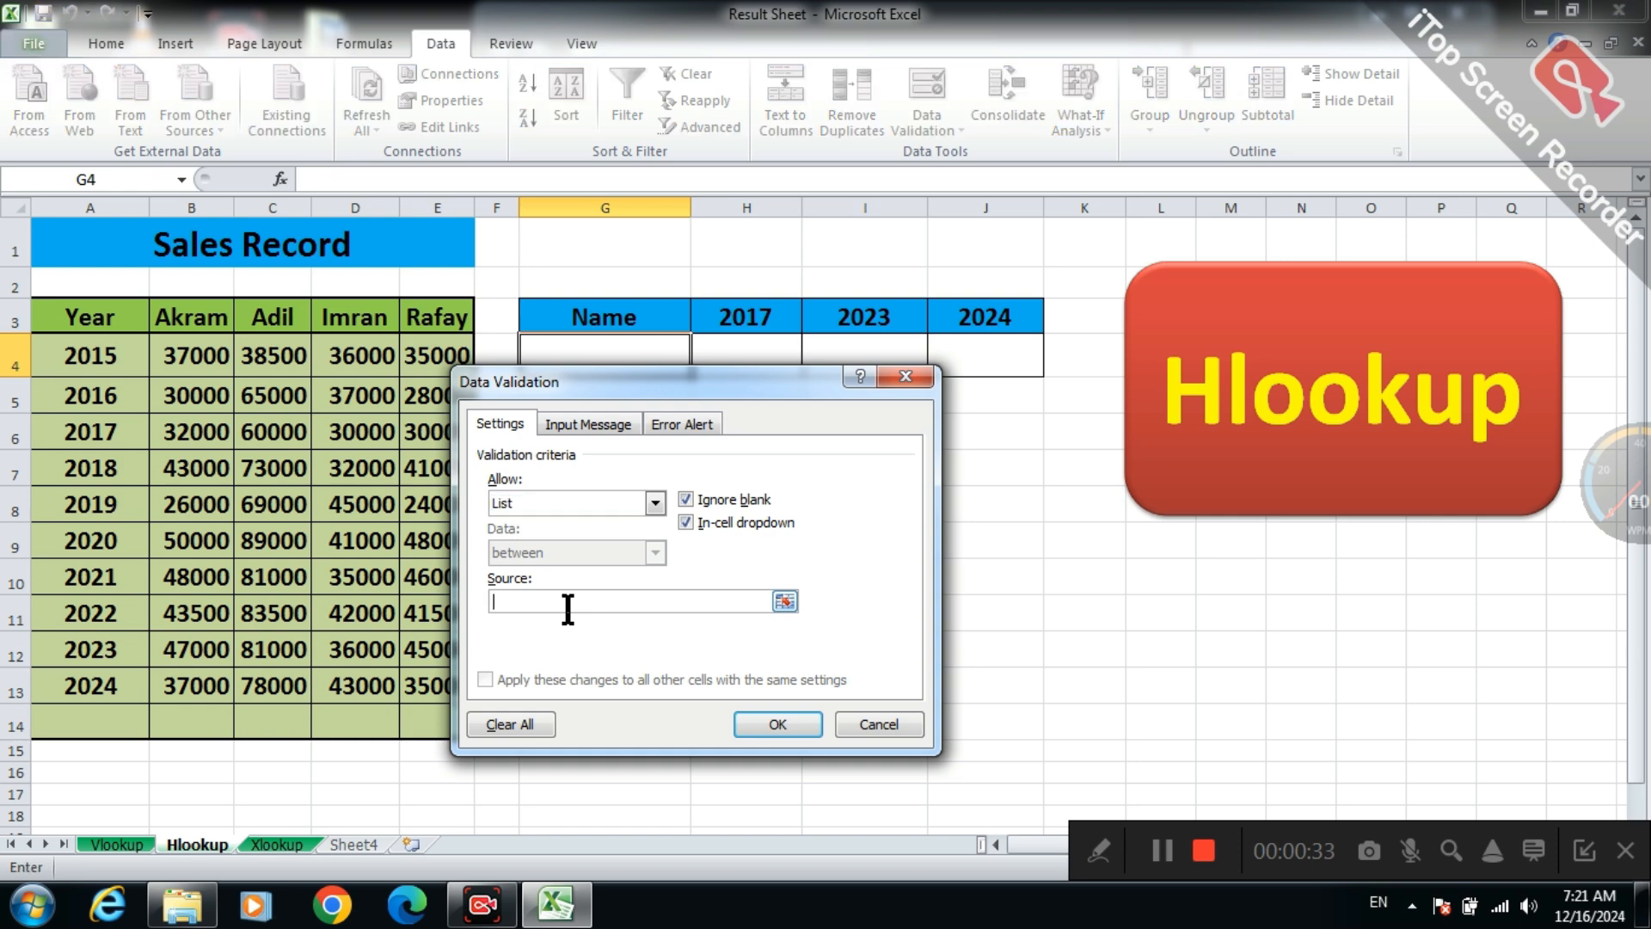
# Step: Use the name headers $B$3:$E$3 as the validation list source and choose the second name from G4's drop-down list
pyautogui.click(214, 323)
pyautogui.hotkey('shift', 'Right')
pyautogui.hotkey('shift', 'Right')
pyautogui.hotkey('shift', 'Right')
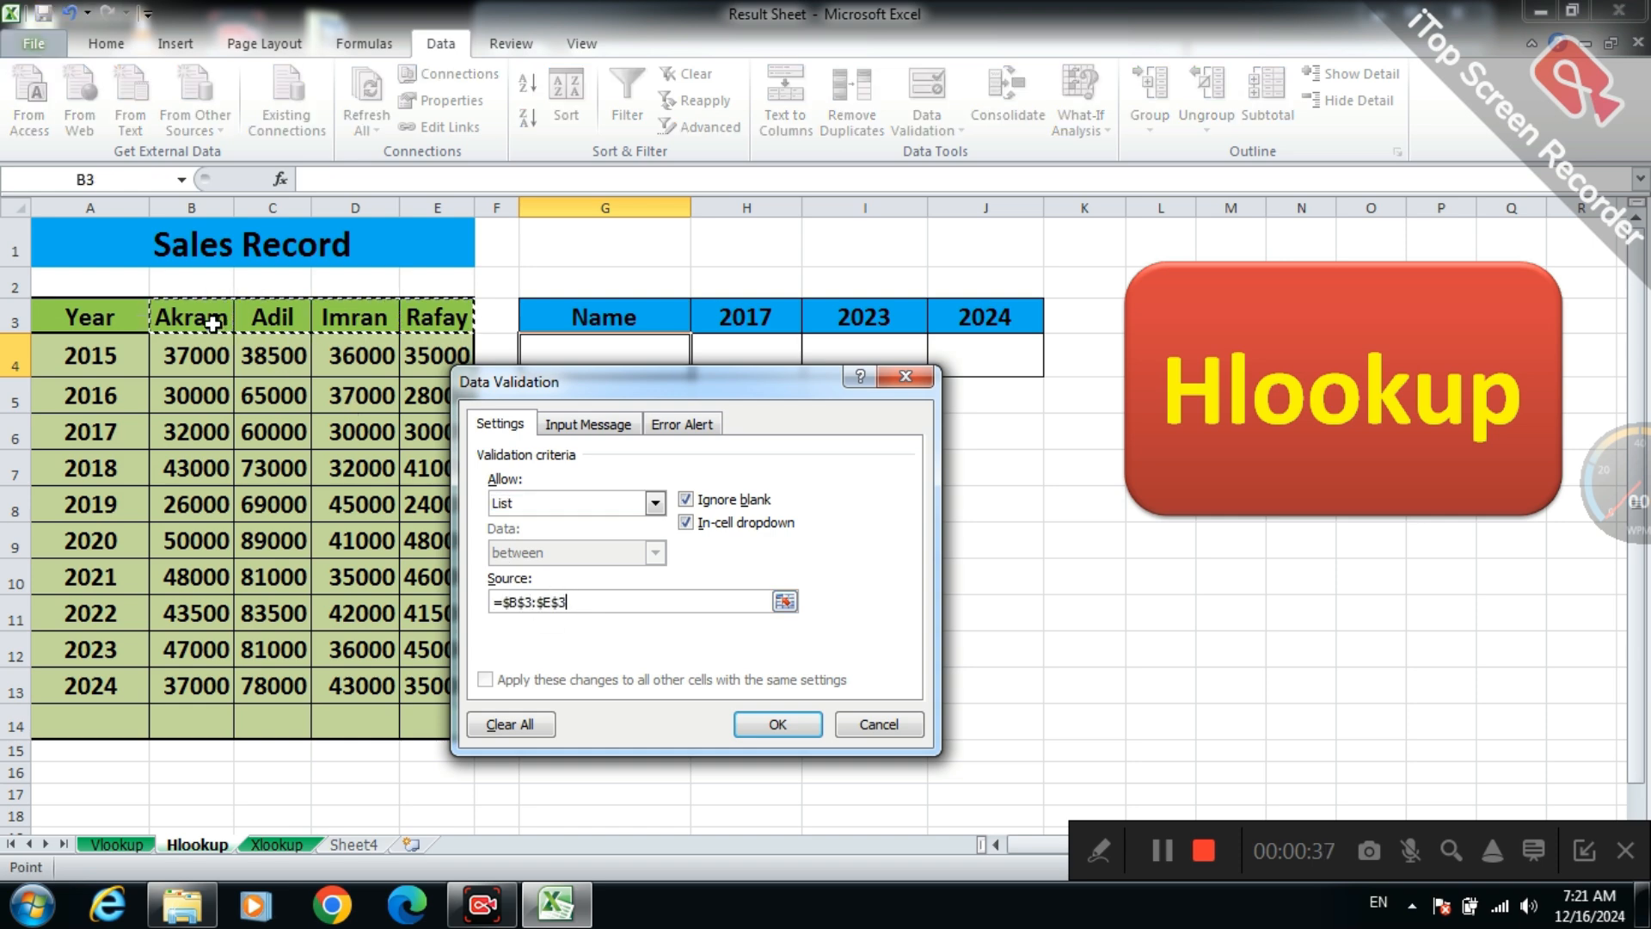
pyautogui.click(778, 724)
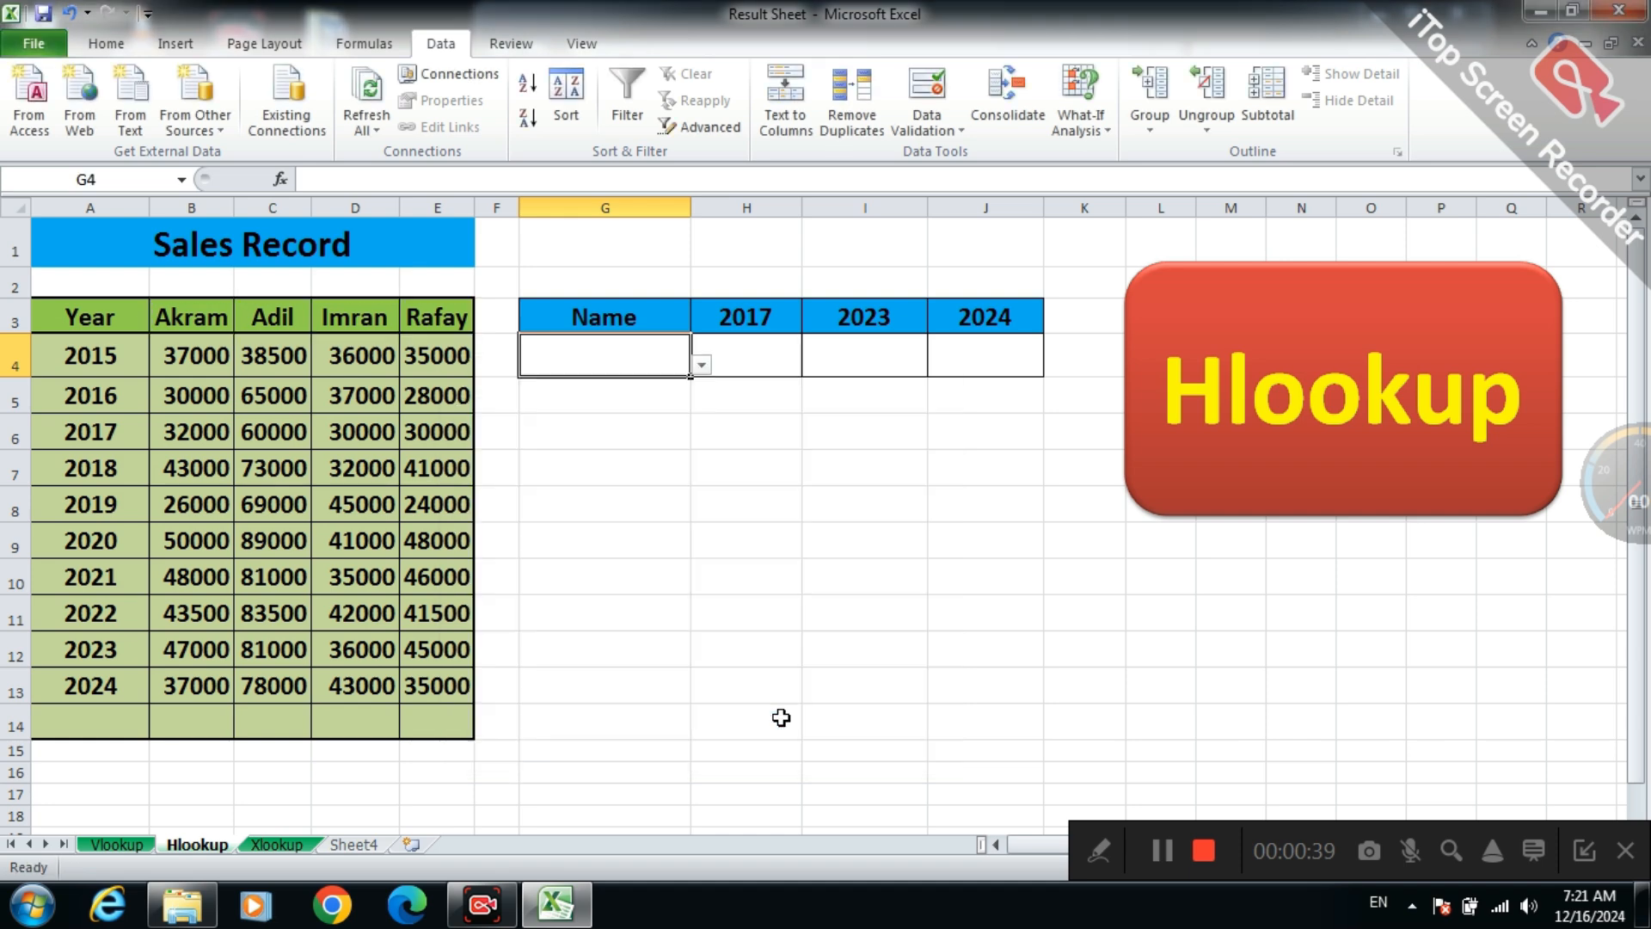
pyautogui.click(702, 365)
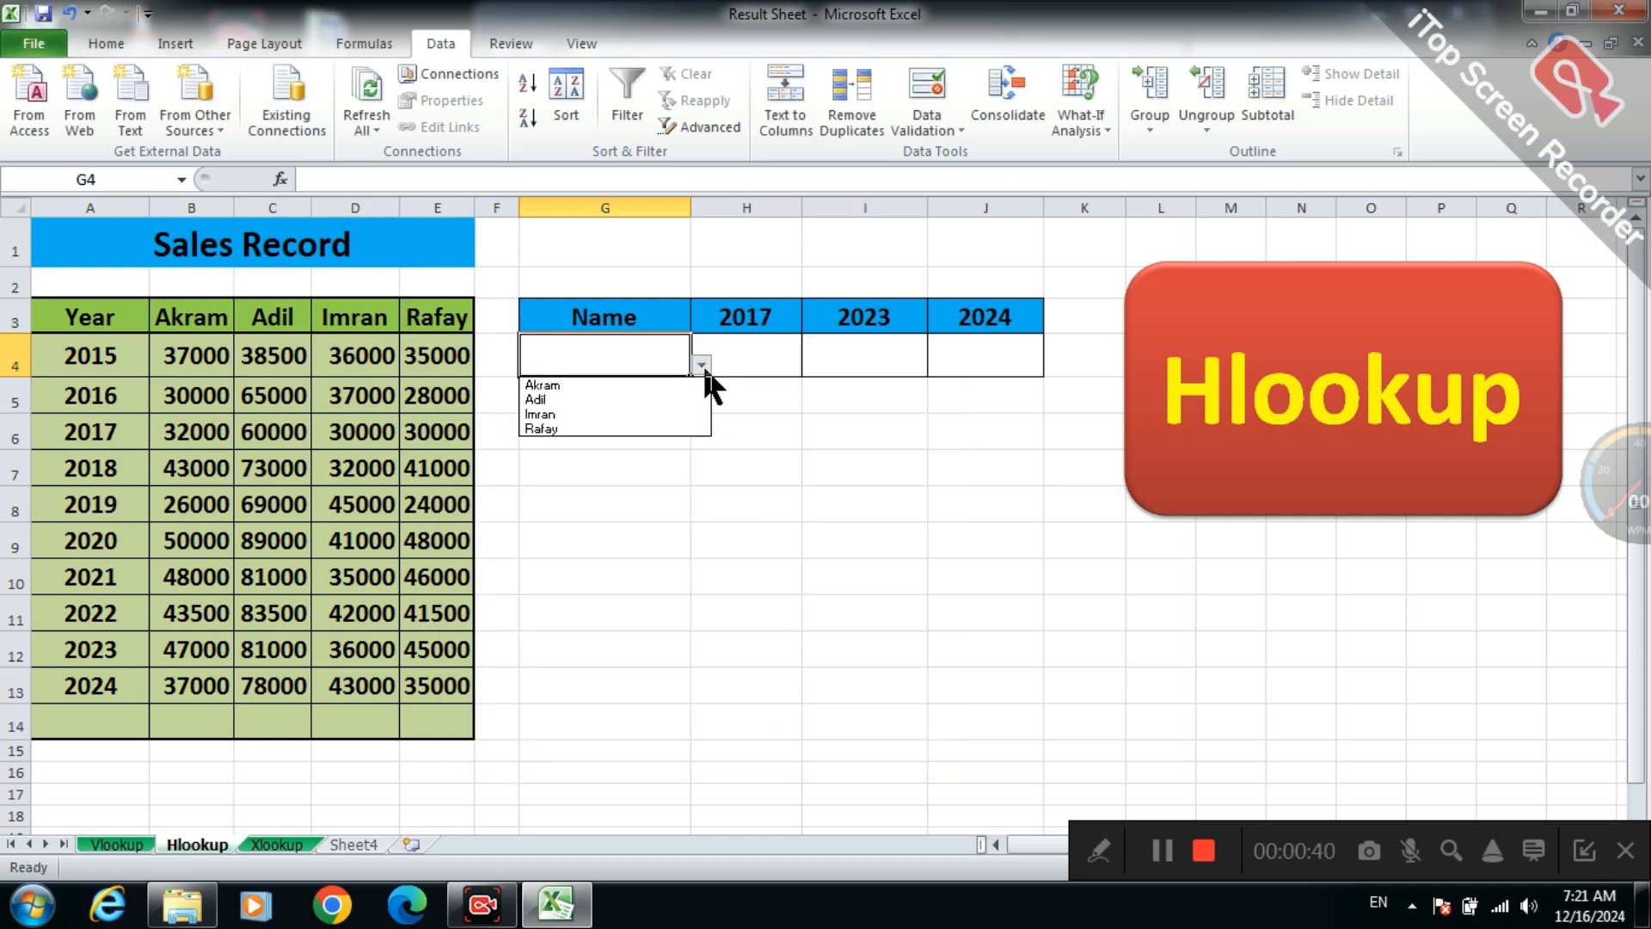
pyautogui.click(662, 397)
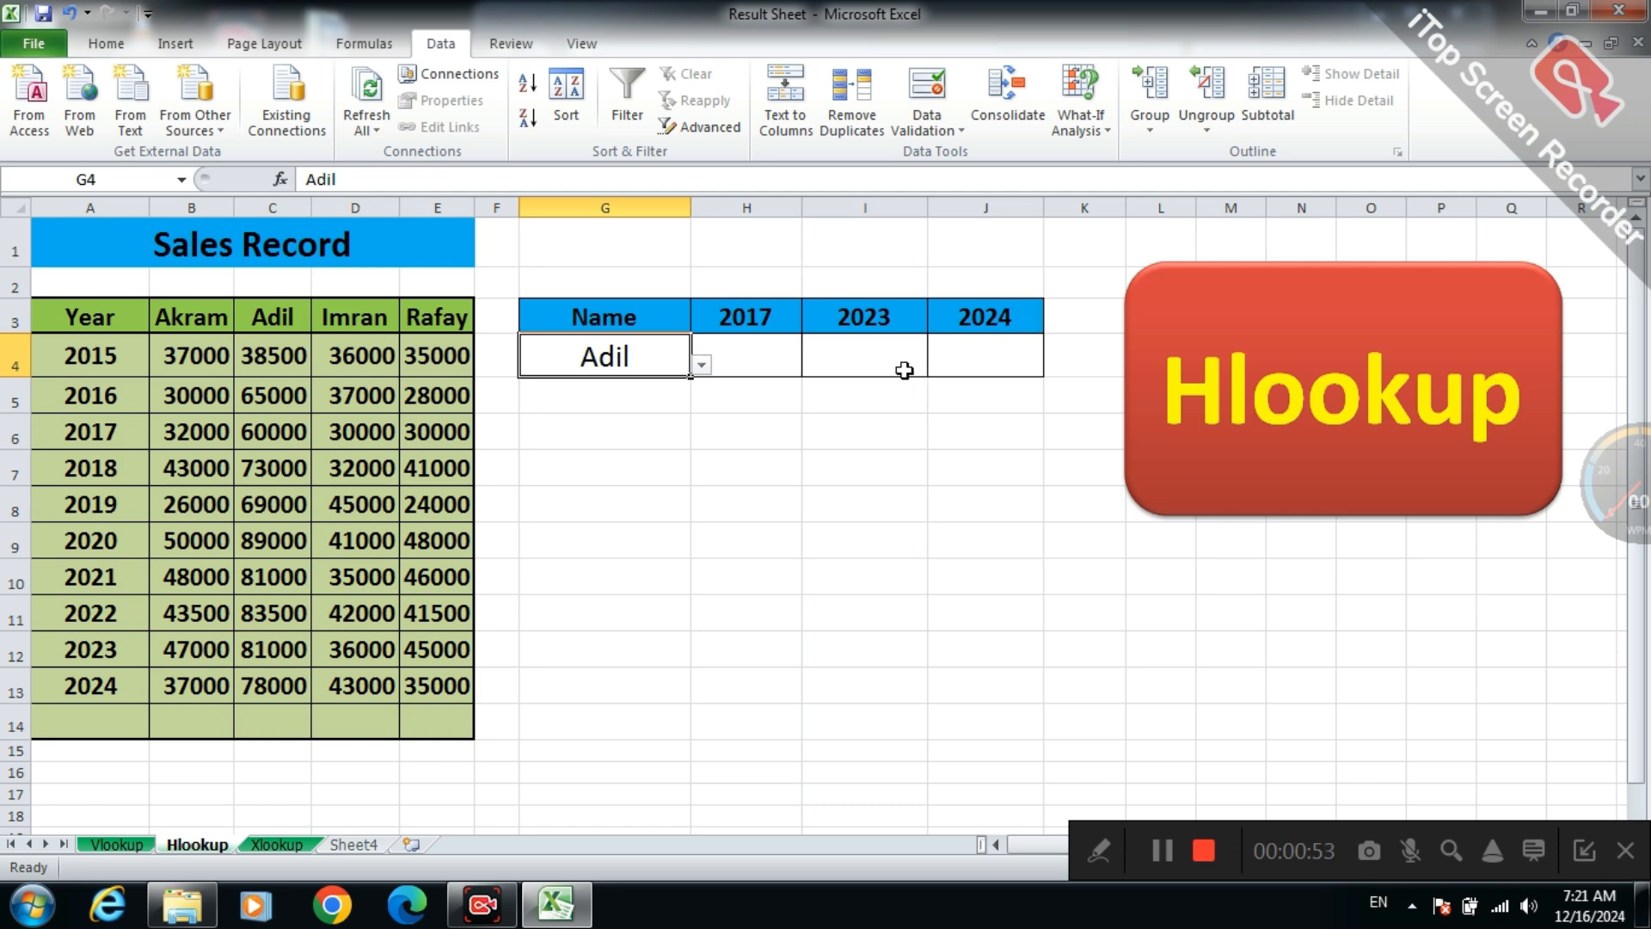
# Step: Start an HLOOKUP formula in the 2017 cell H4 with the Name cell G4 as the lookup value
pyautogui.click(767, 352)
pyautogui.write('=')
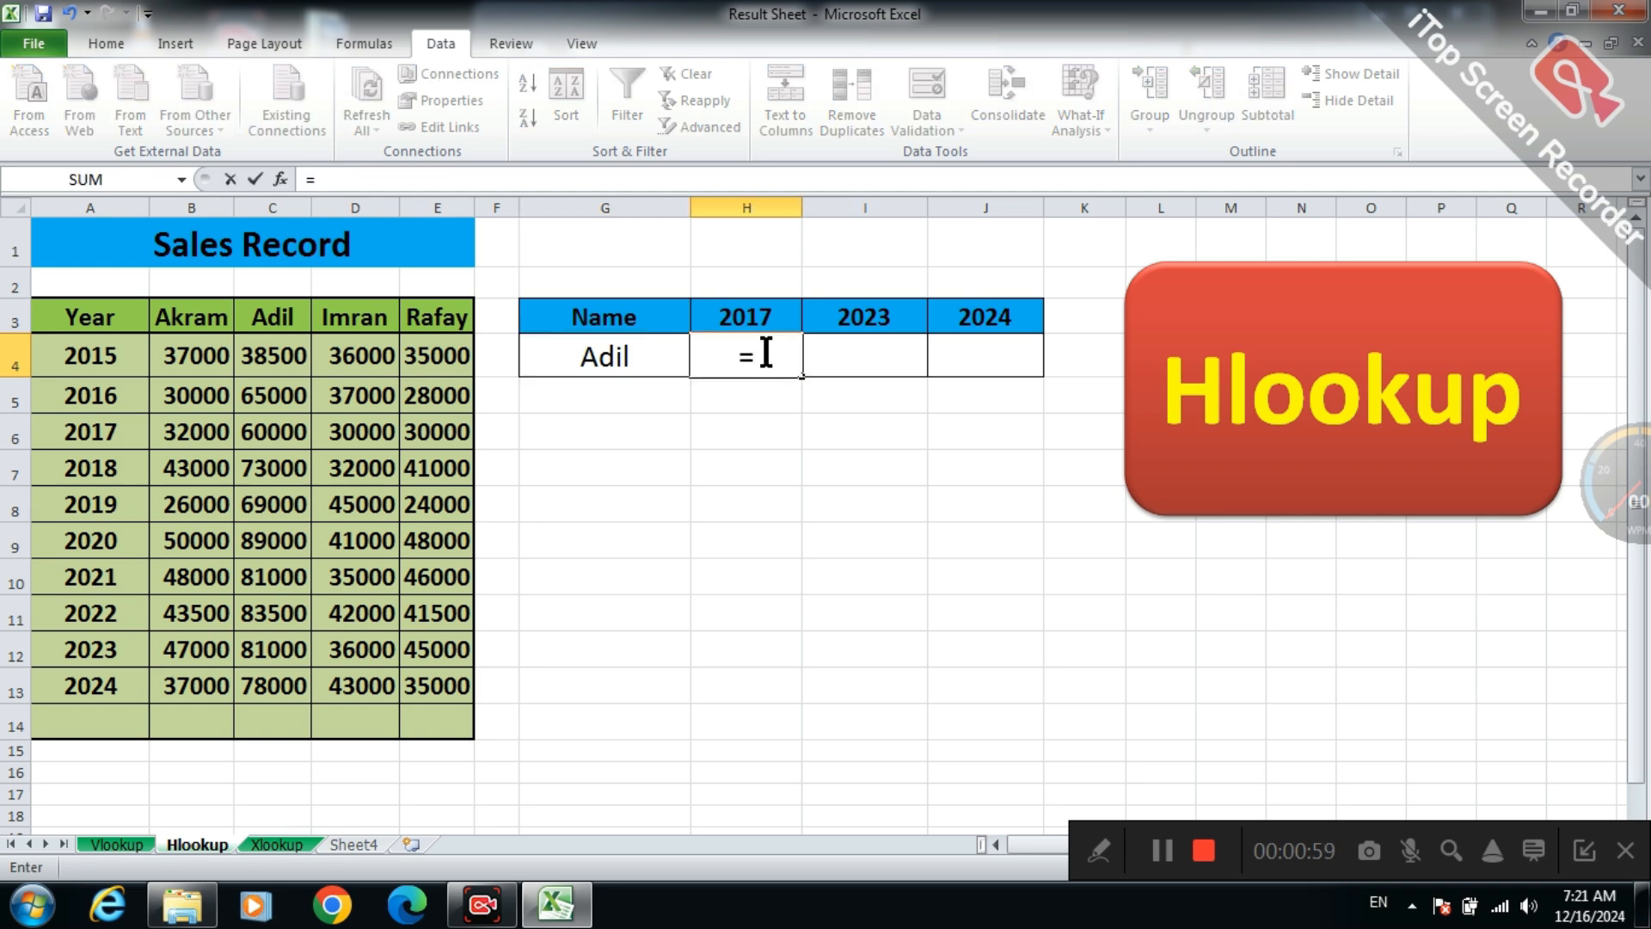
pyautogui.write('hlook')
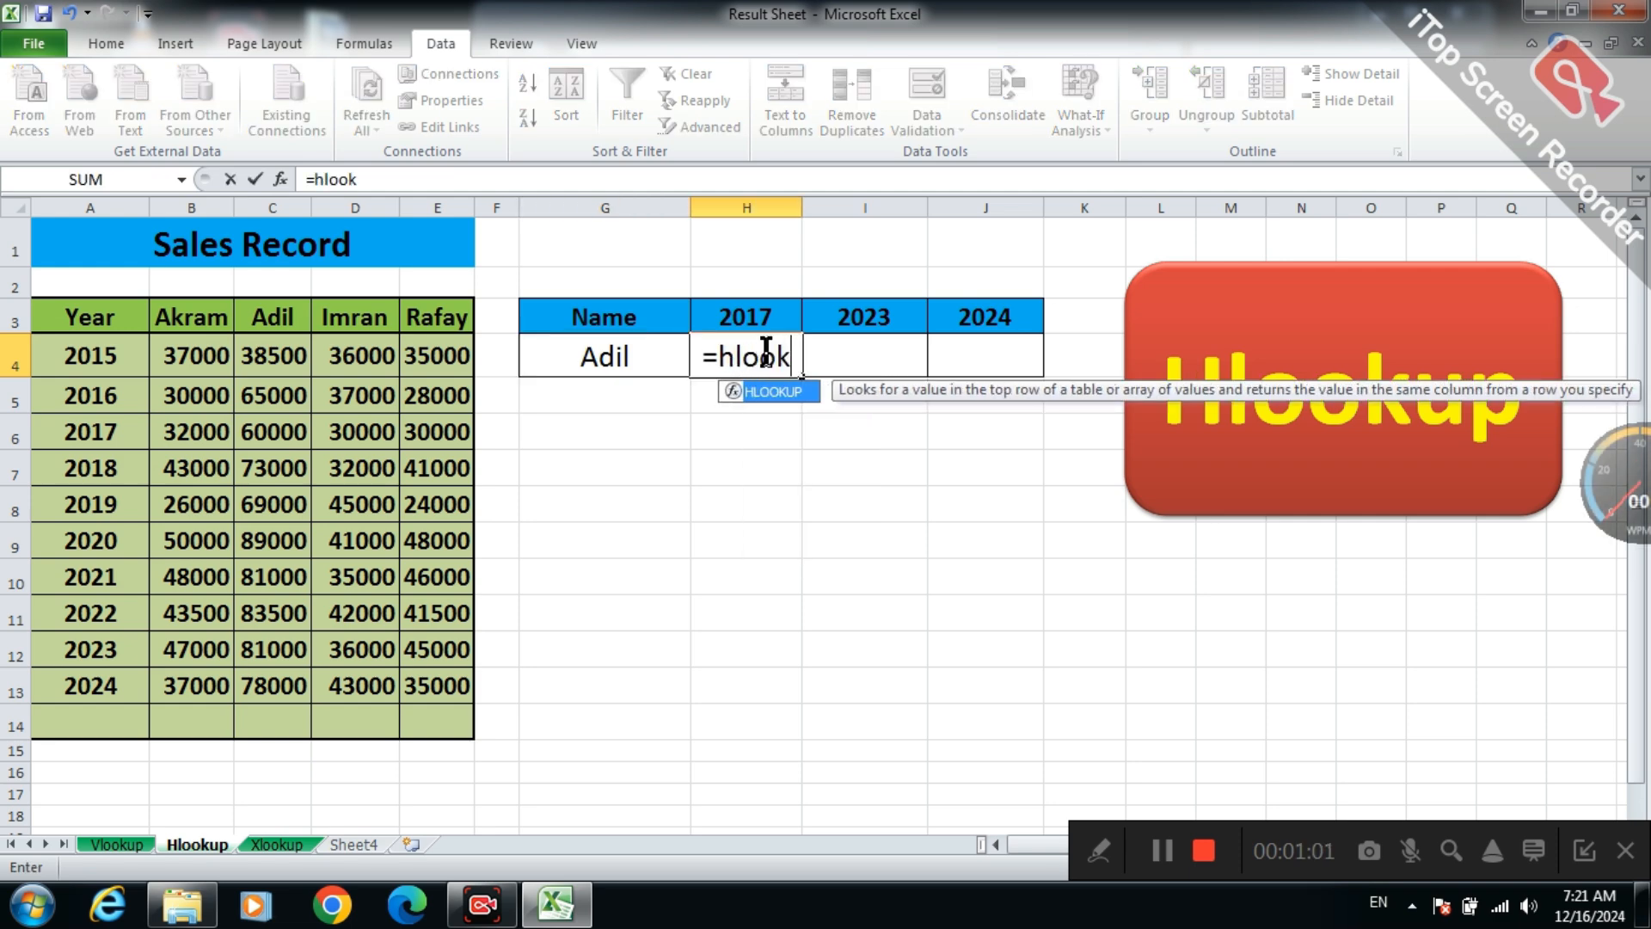
pyautogui.write('up(')
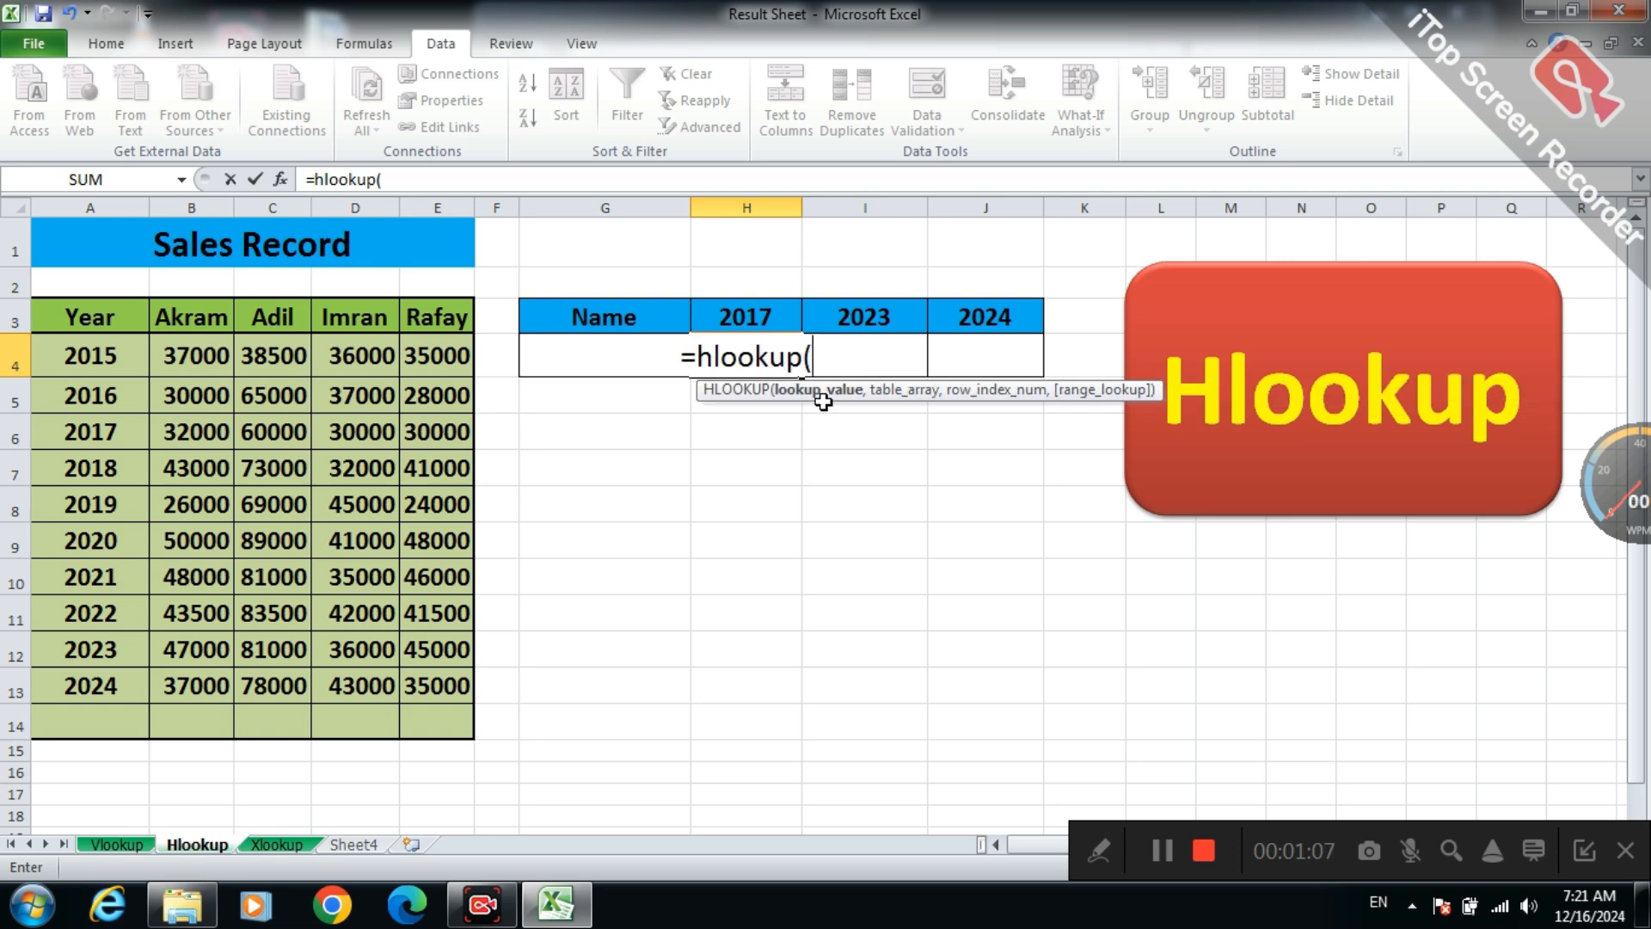
pyautogui.press('Left')
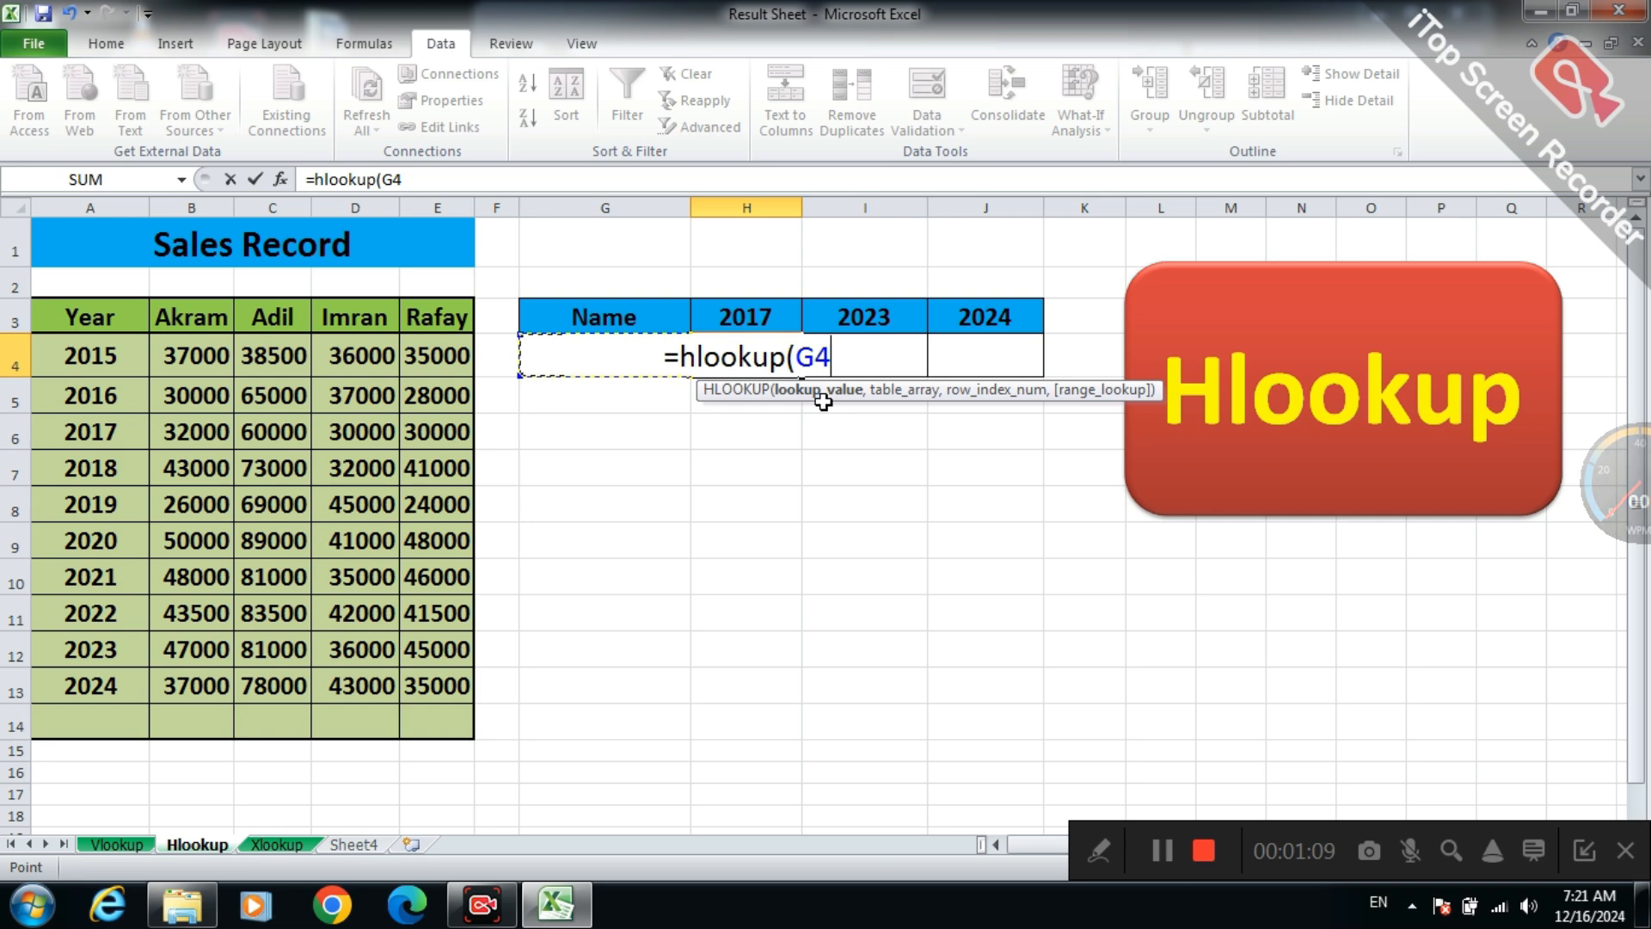
pyautogui.write(',')
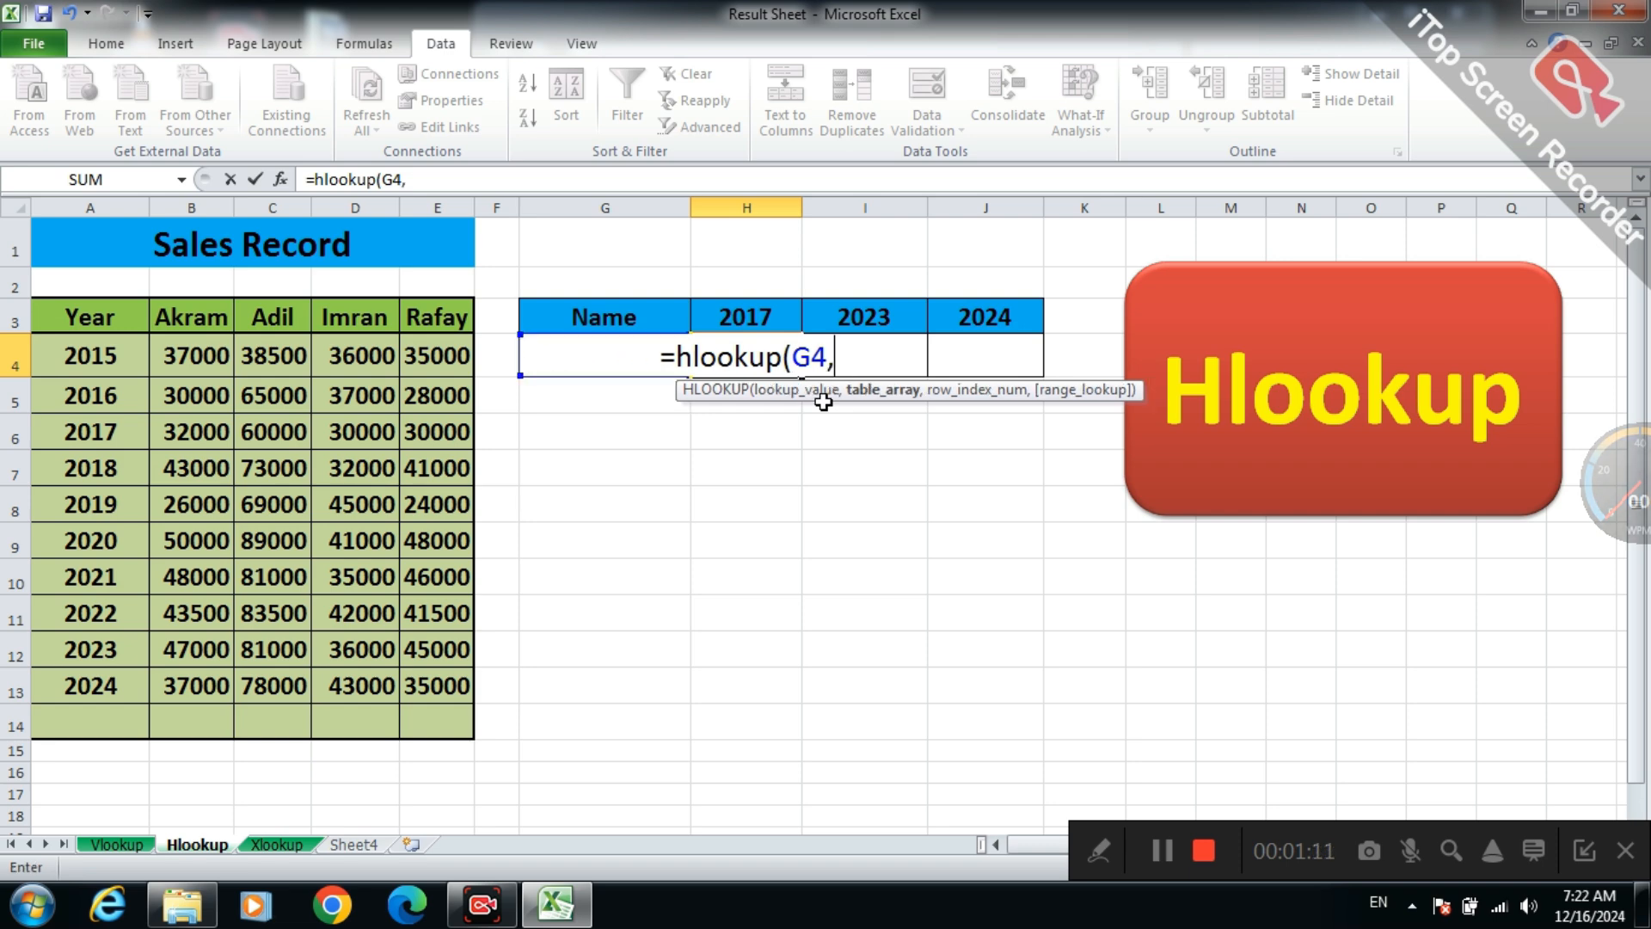
# Step: Add the sales table as the absolute range $A$3:$E$13 for the table array of the 2017 formula
pyautogui.click(91, 320)
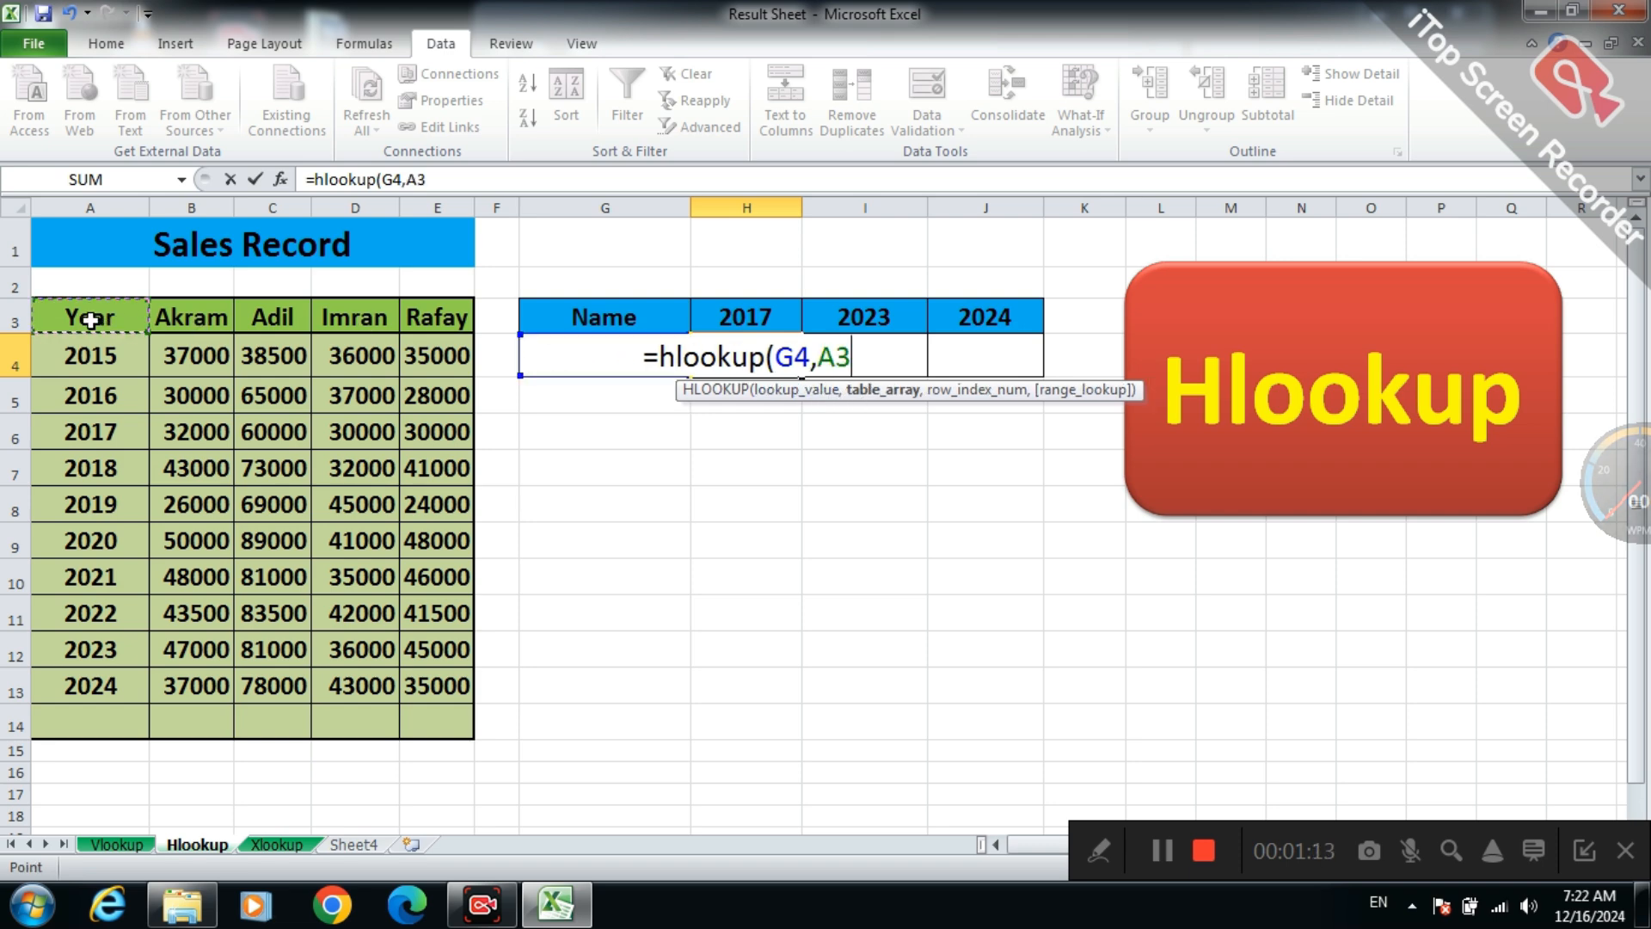
pyautogui.hotkey('shift', 'Right')
pyautogui.hotkey('shift', 'Right')
pyautogui.hotkey('shift', 'Right')
pyautogui.hotkey('shift', 'Right')
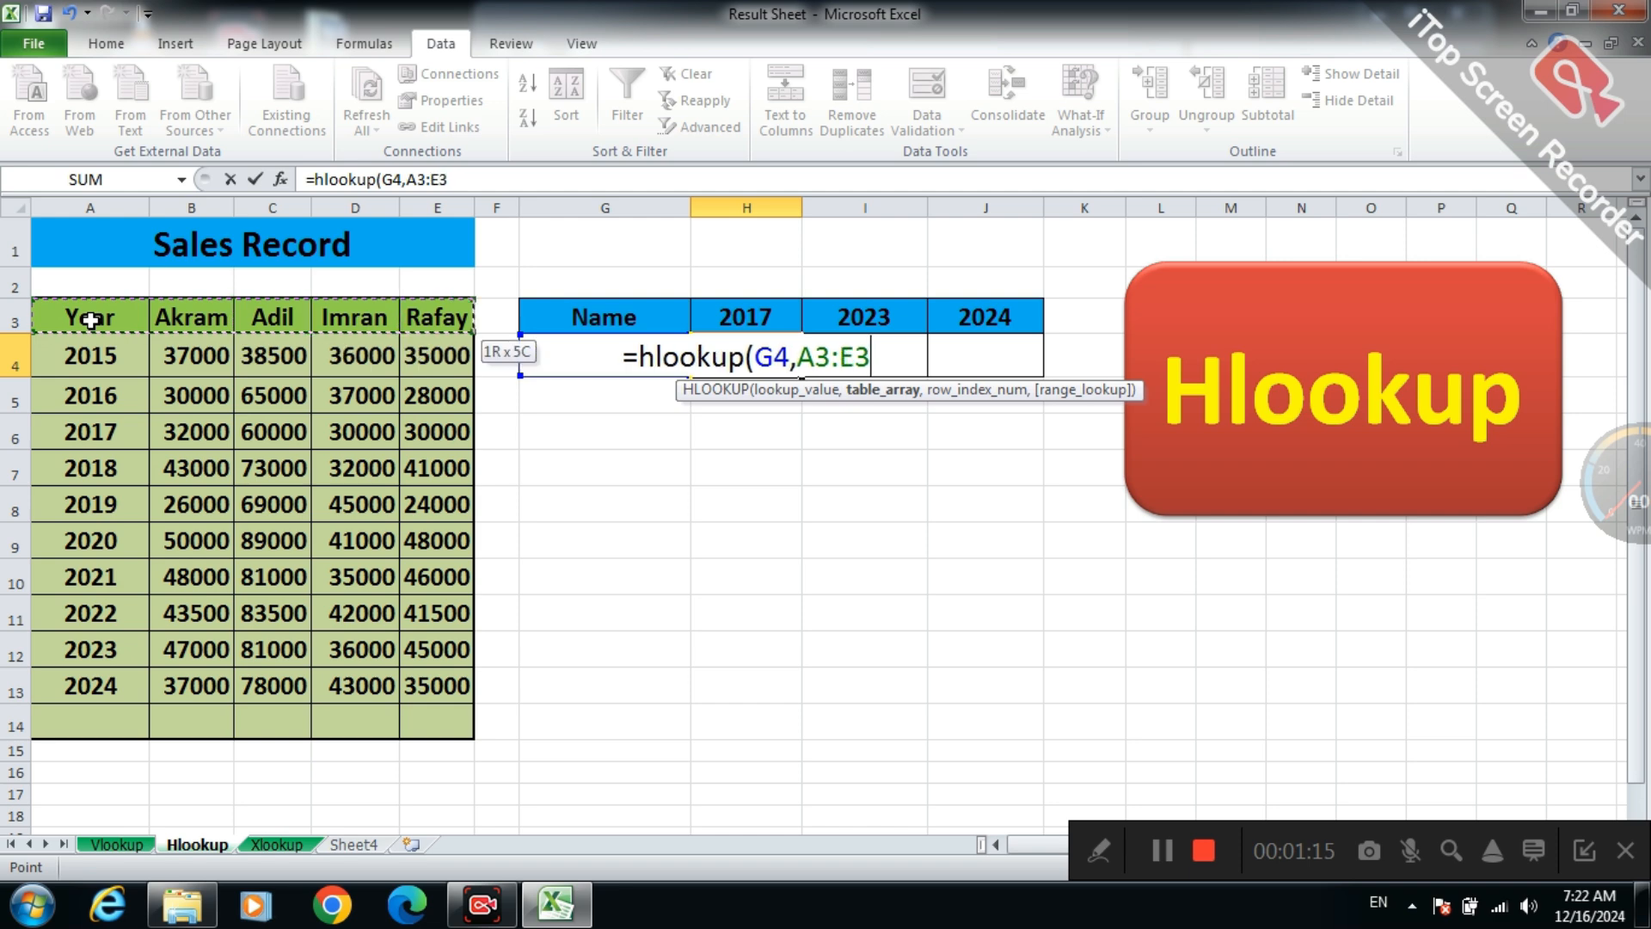
pyautogui.hotkey('ctrl', 'shift', 'Down')
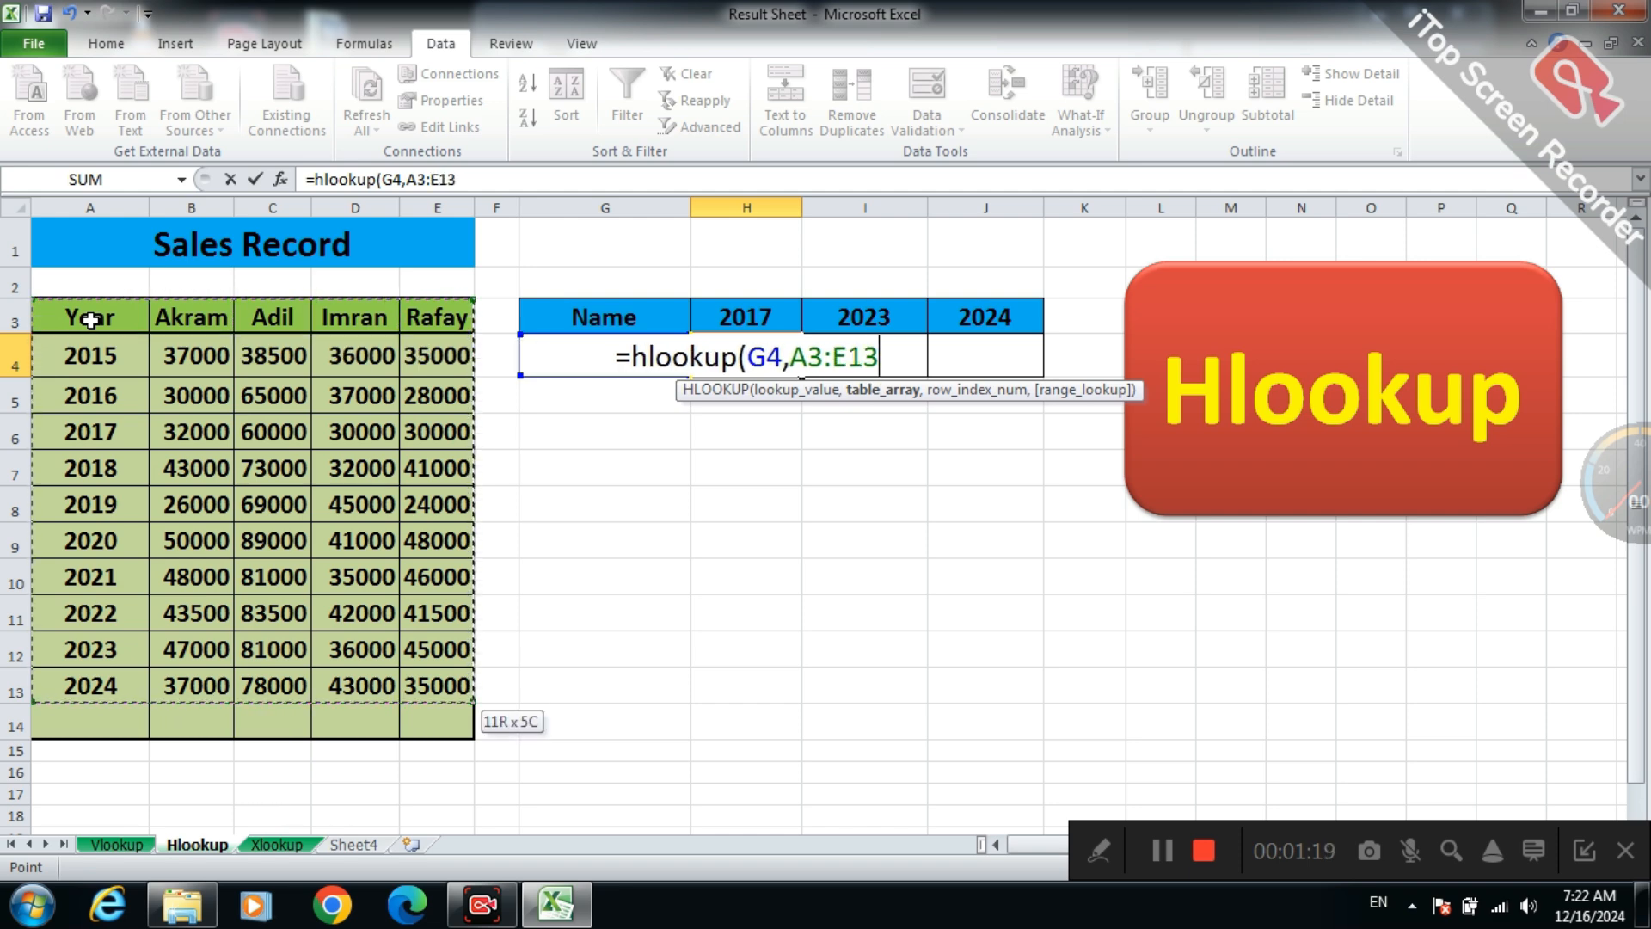
pyautogui.press('F4')
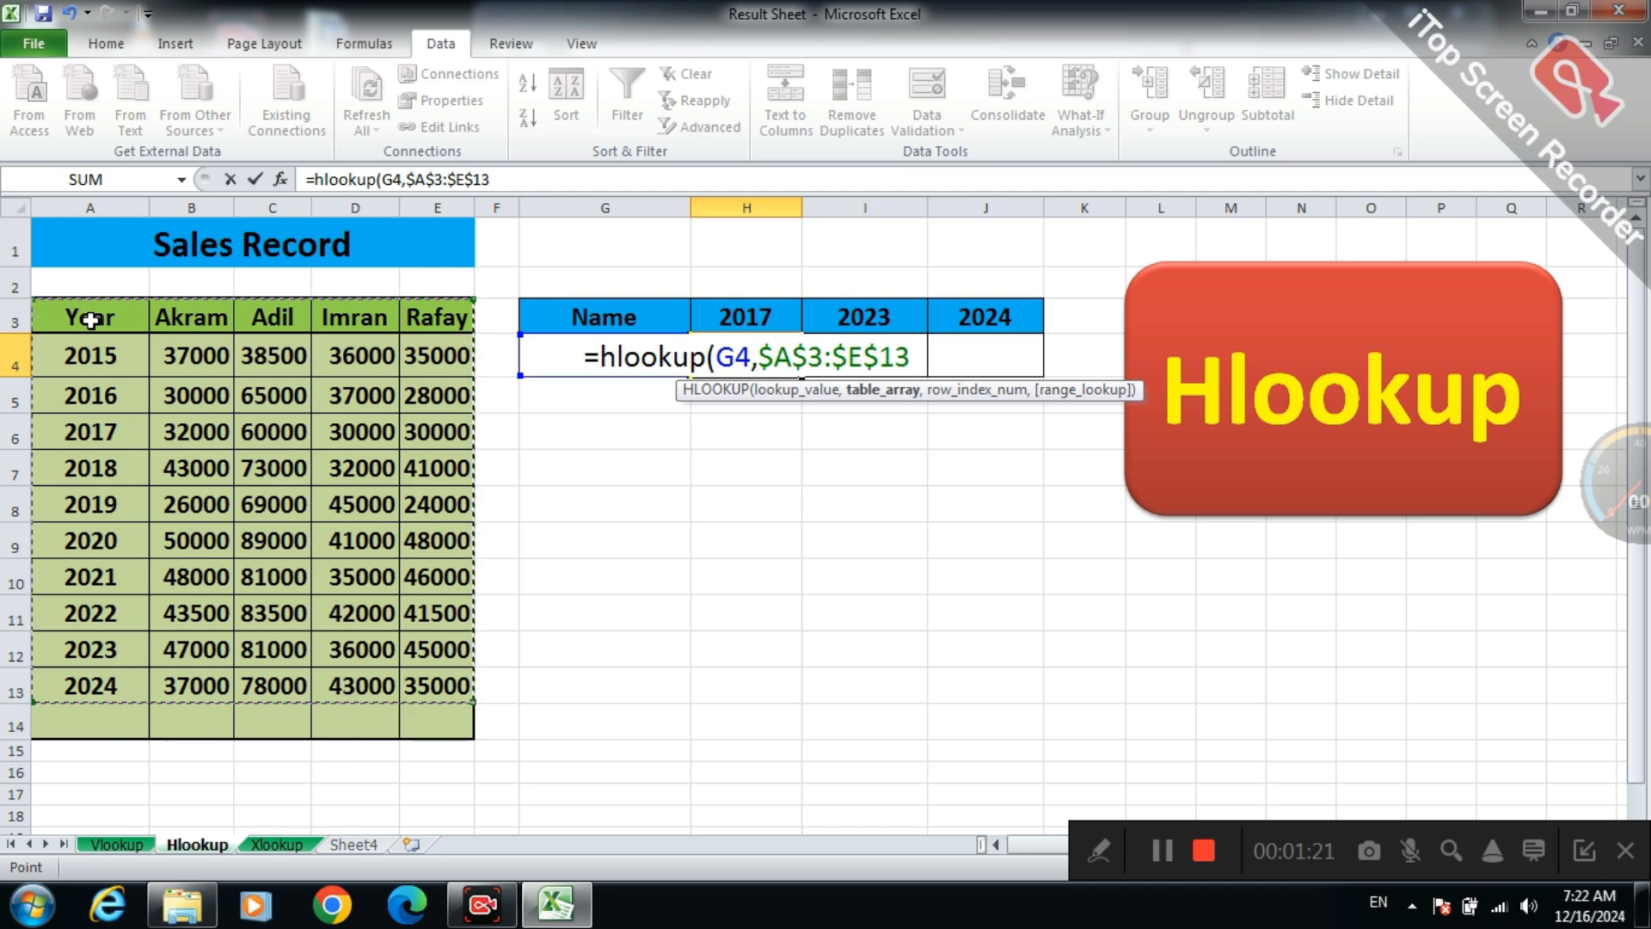
pyautogui.write(',')
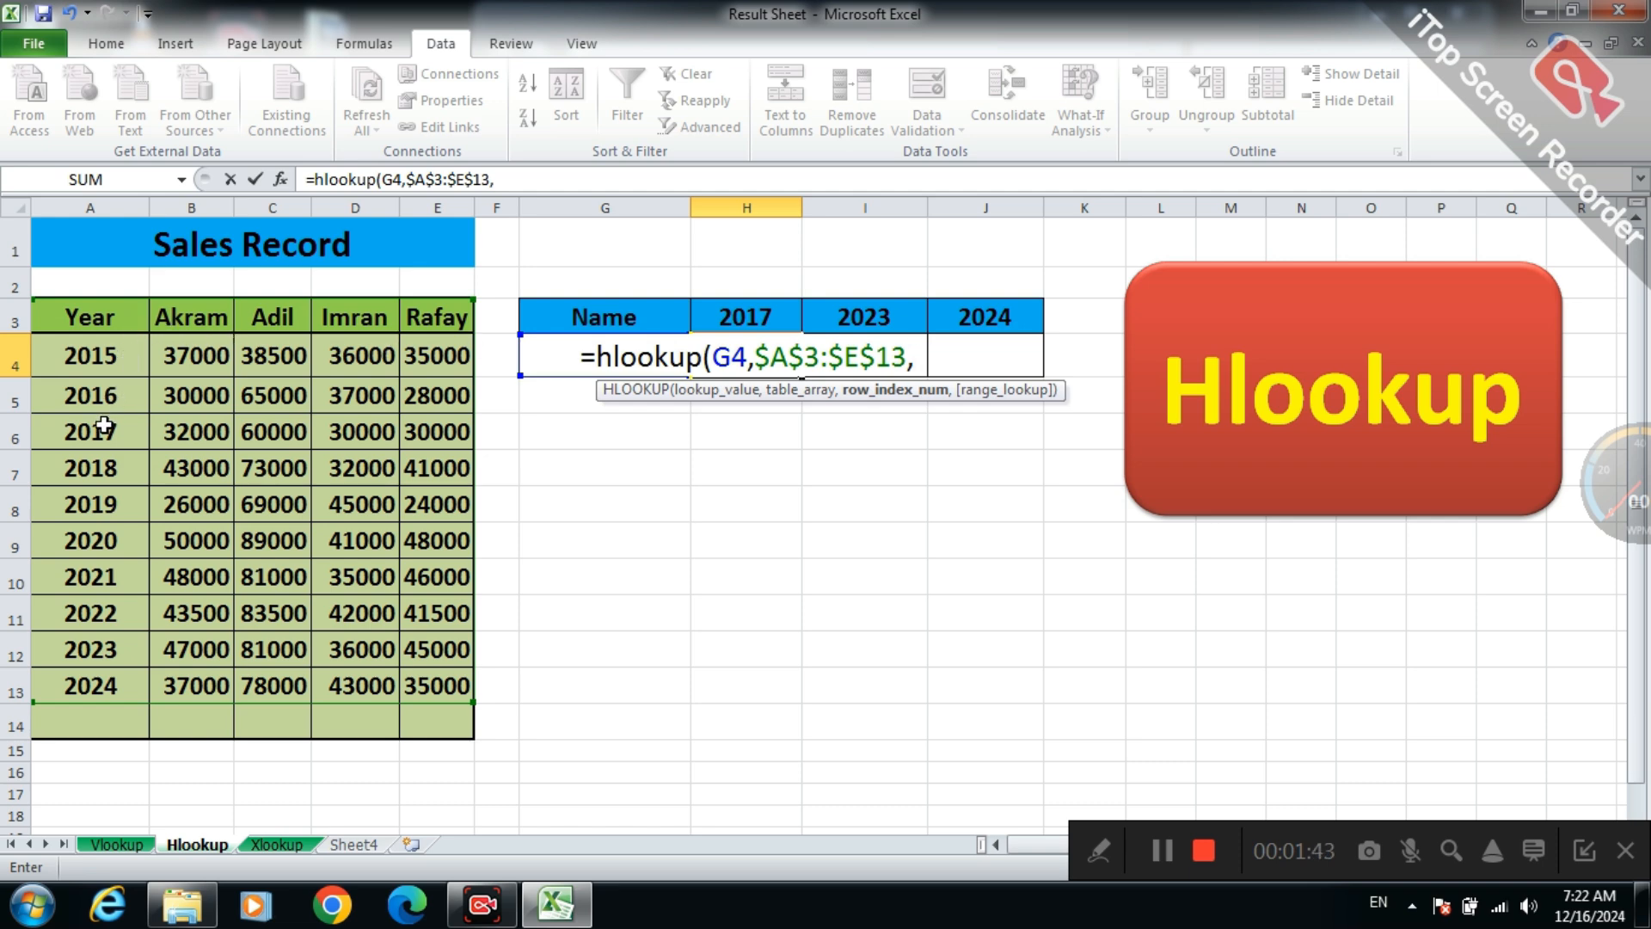
# Step: Complete the 2017 formula with row index 4 and range lookup 0, making it =hlookup(G4,$A$3:$E$13,4,0)
pyautogui.write('4')
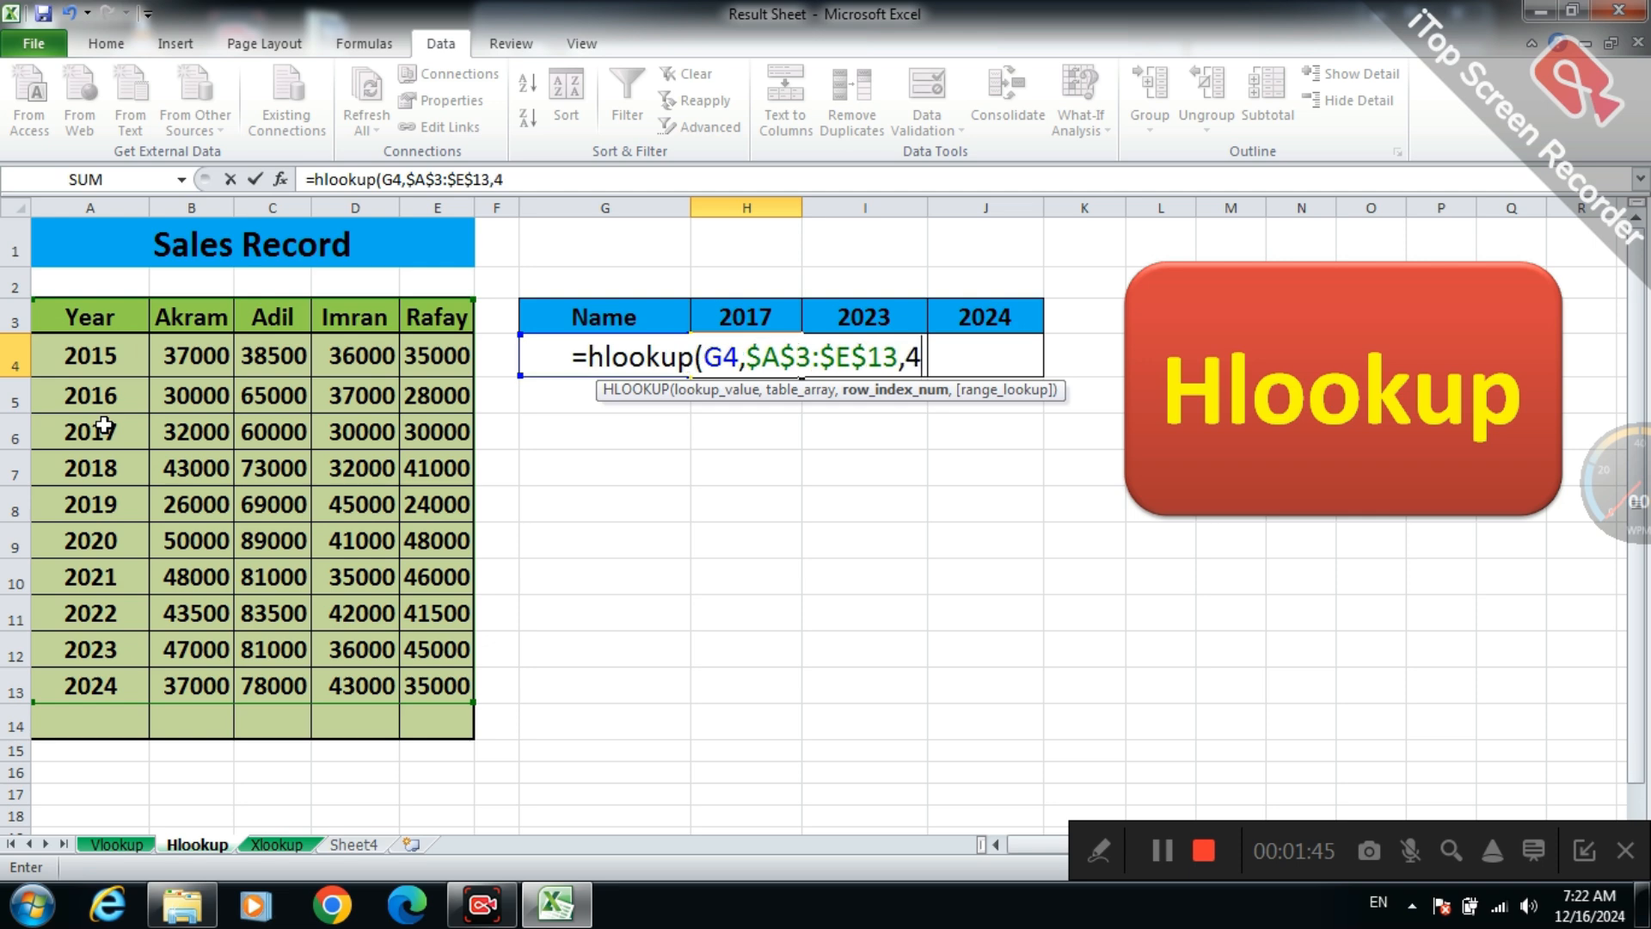
pyautogui.write(',')
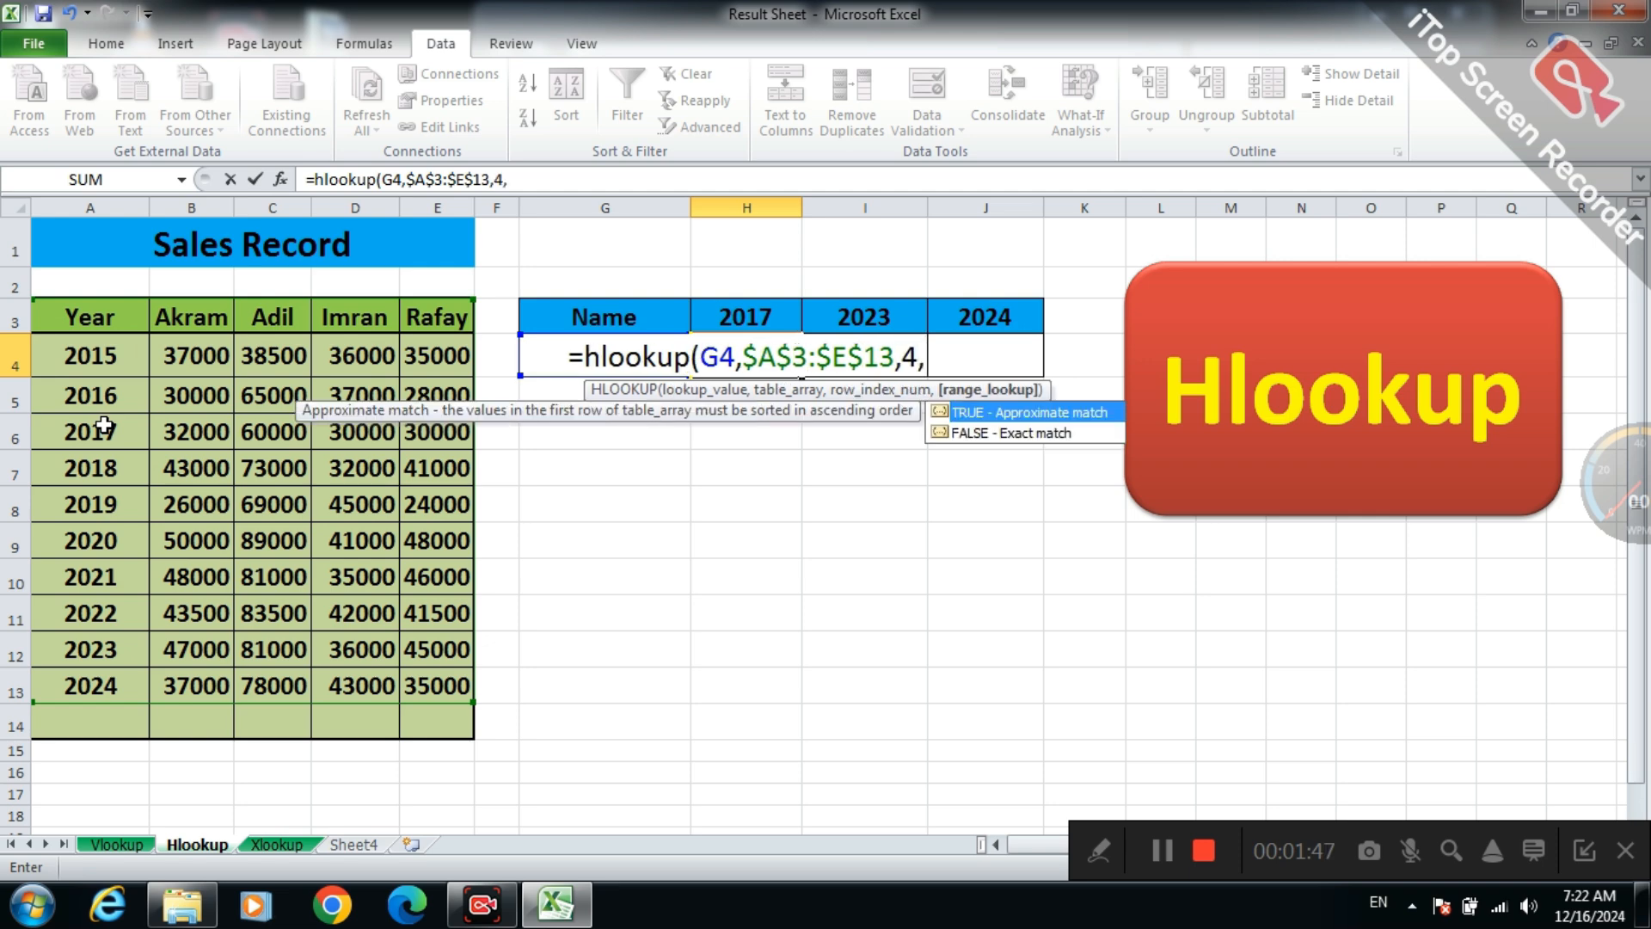
pyautogui.write('0)')
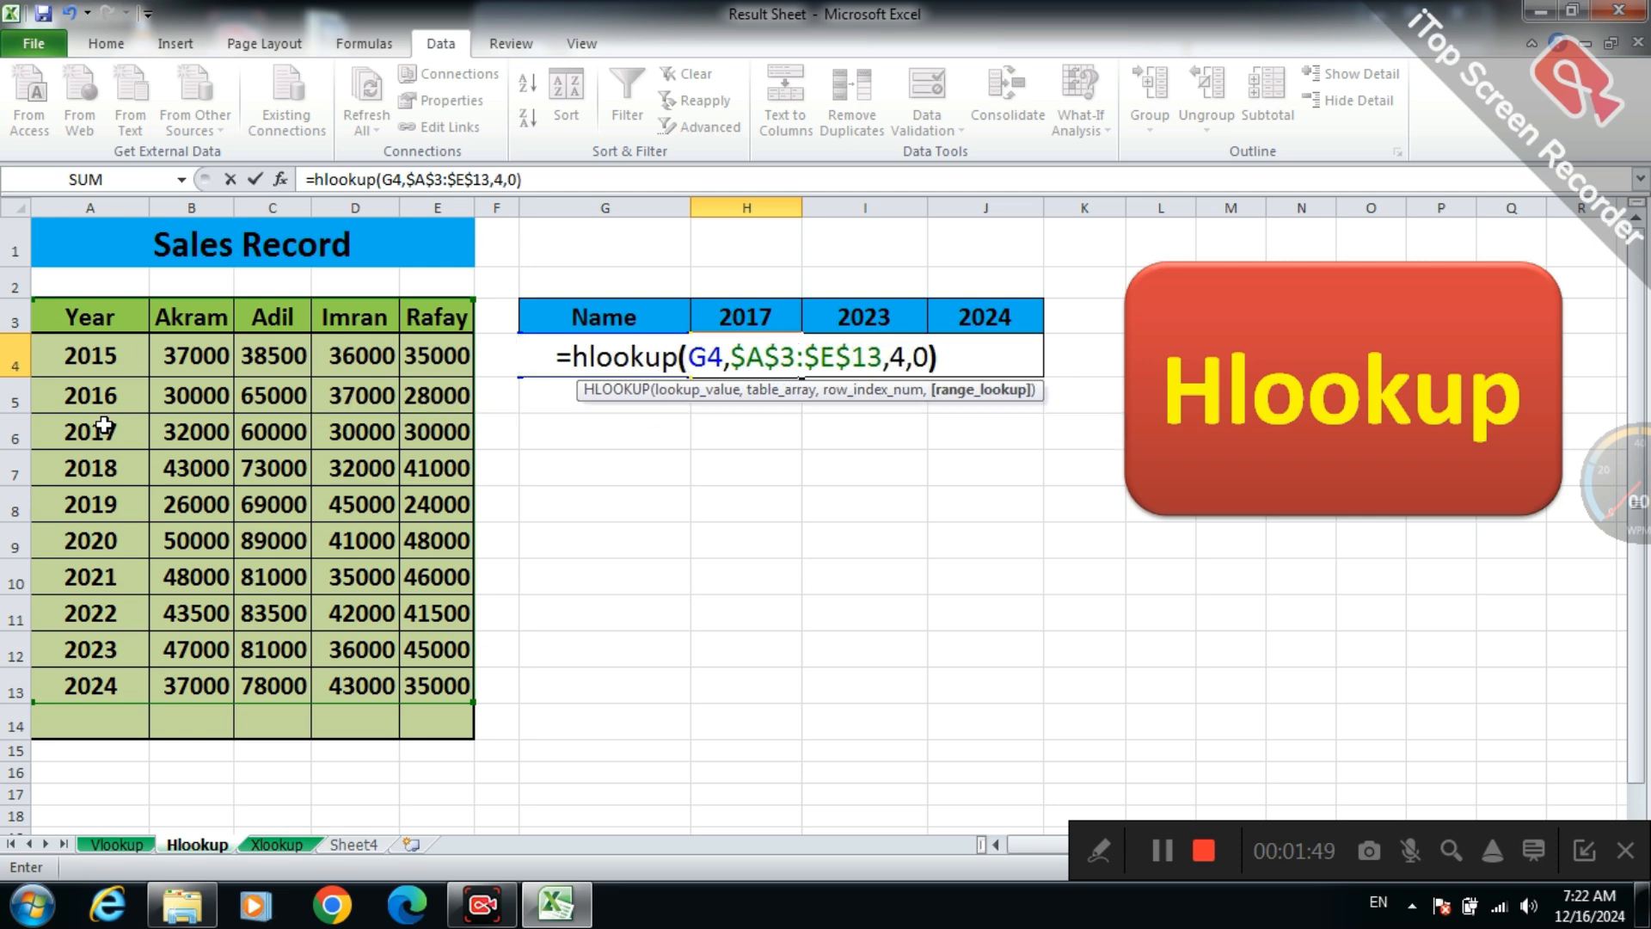
pyautogui.press('Return')
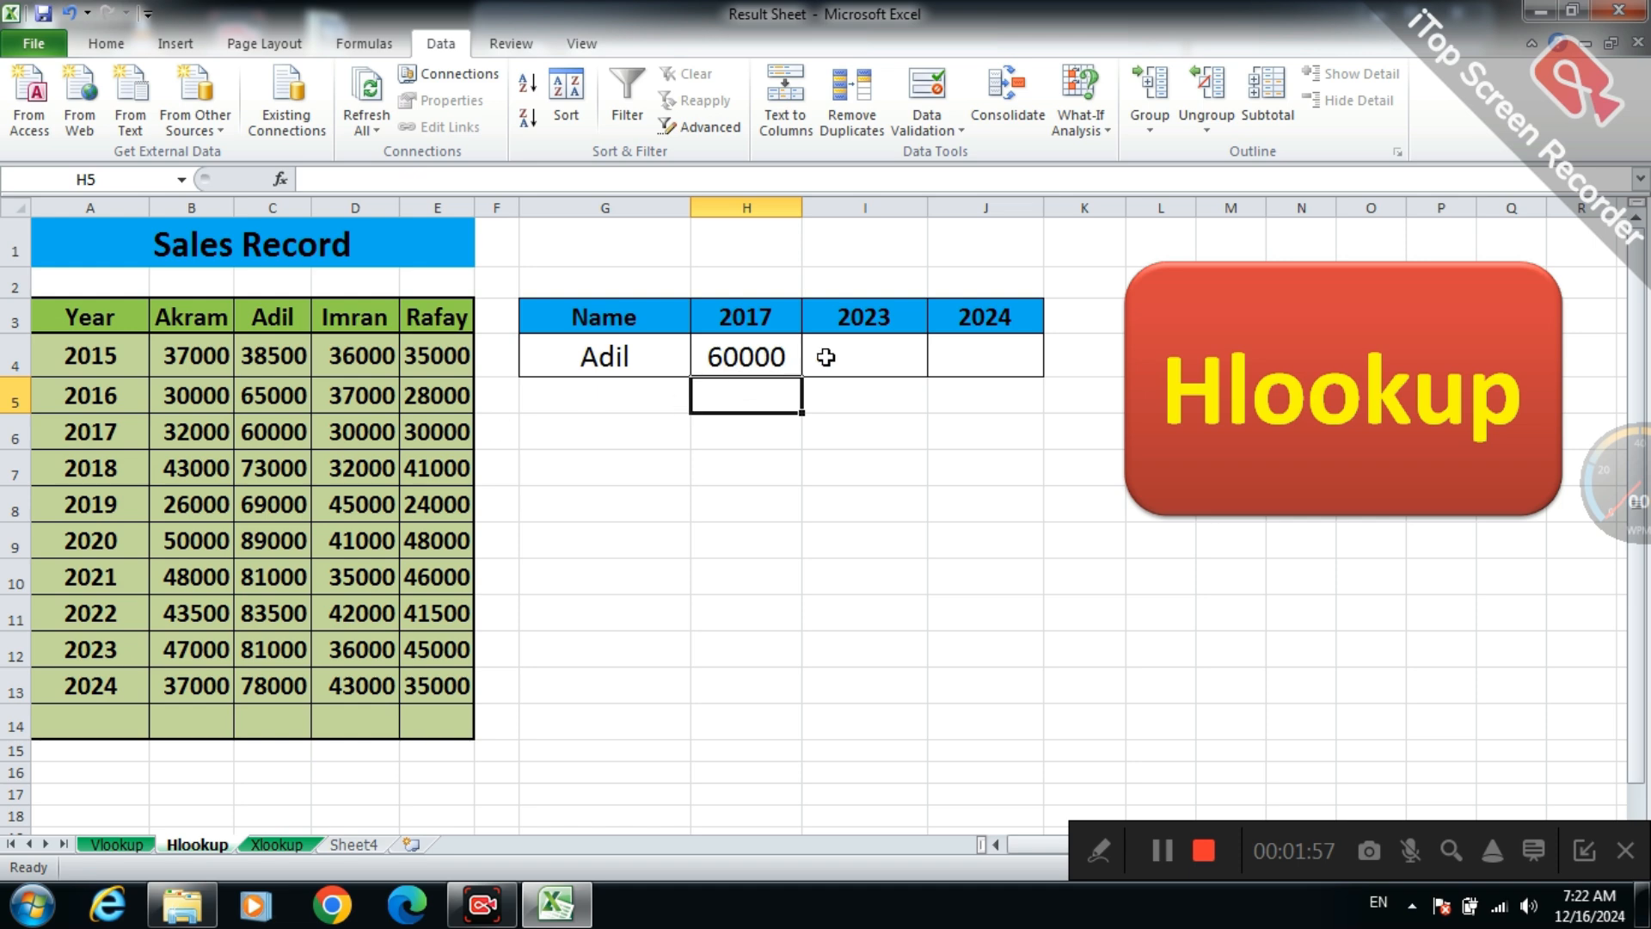
# Step: Start an HLOOKUP formula in the 2023 cell I4 with the Name cell G4 as the lookup value
pyautogui.click(852, 354)
pyautogui.write('=')
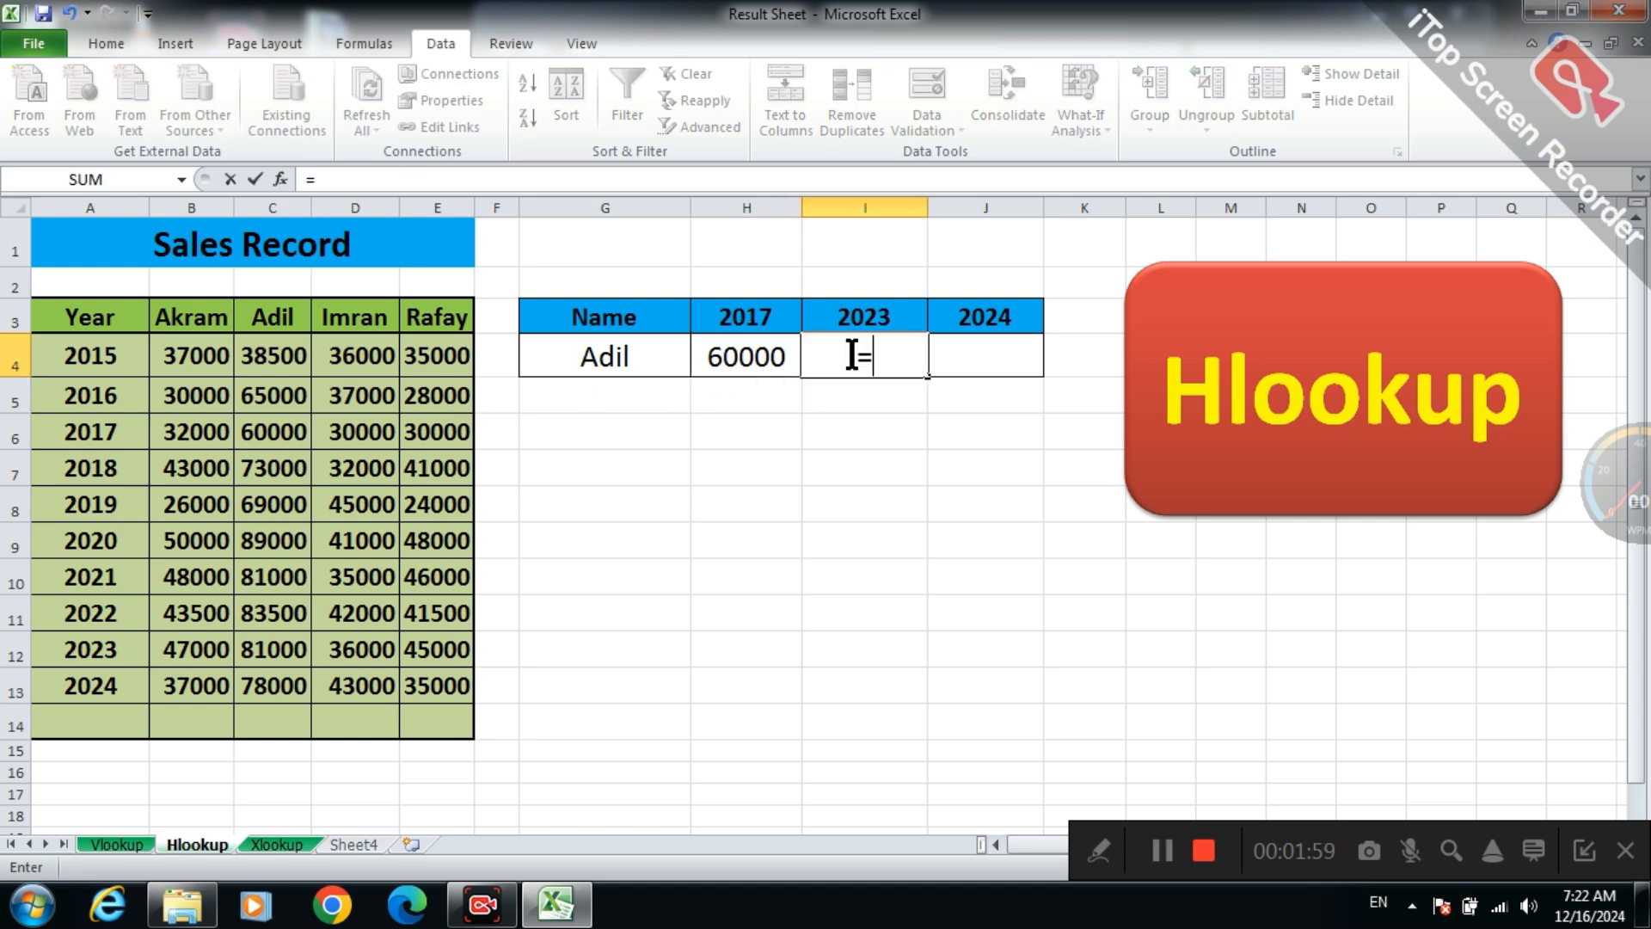
pyautogui.write('hlooku')
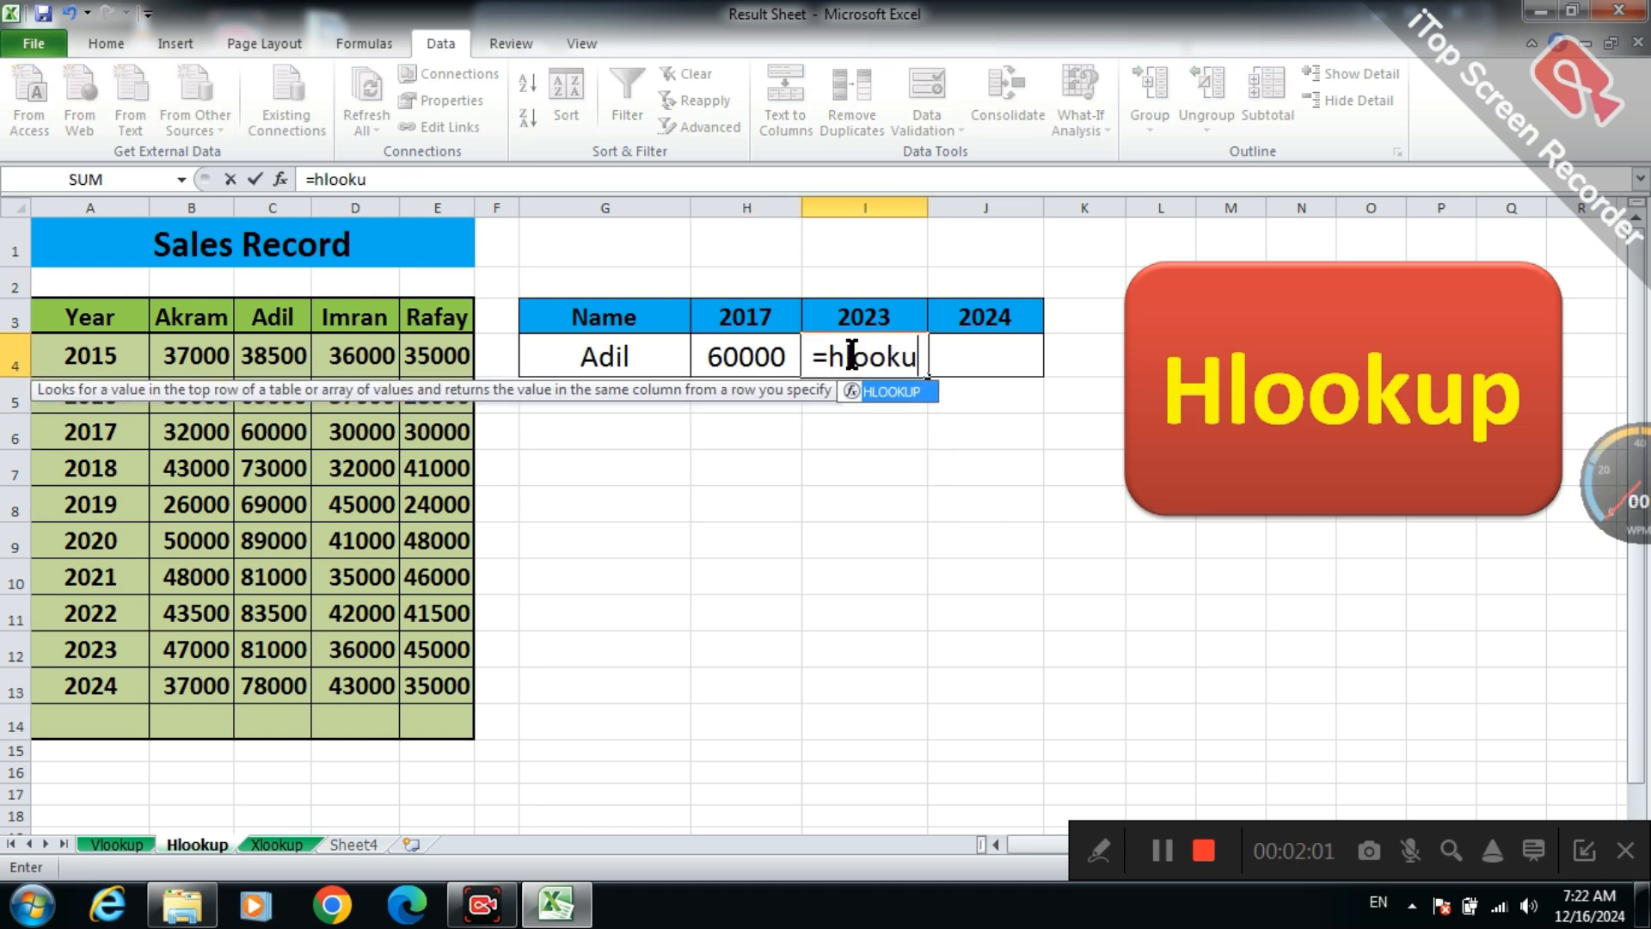
pyautogui.write('p(')
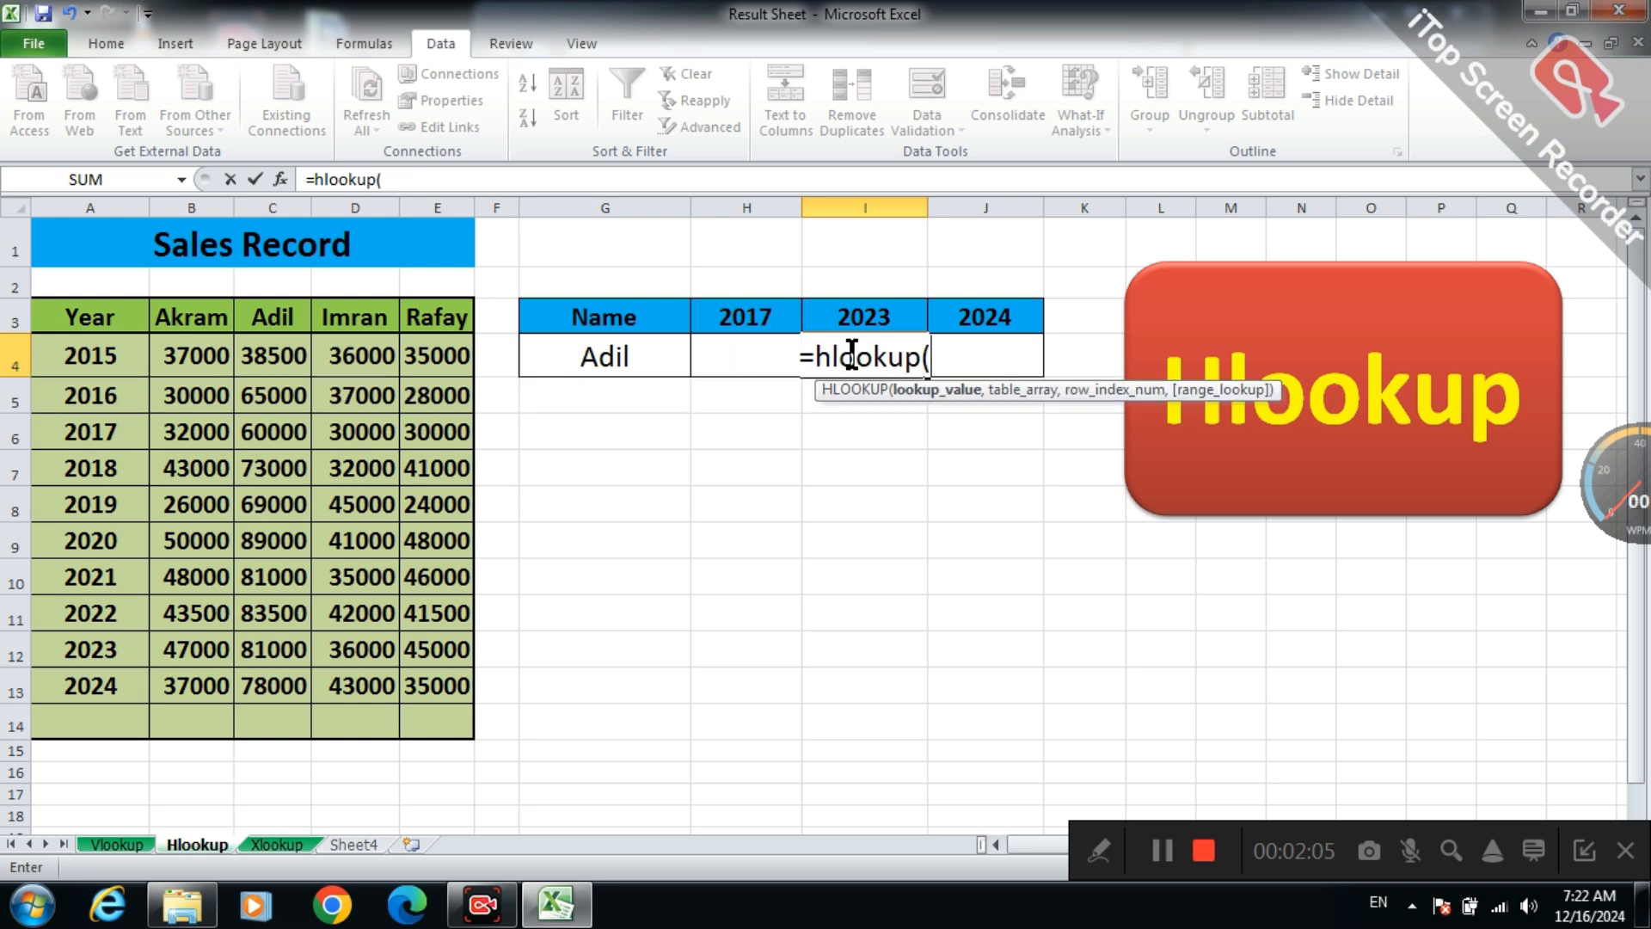
pyautogui.press('Left')
pyautogui.press('Left')
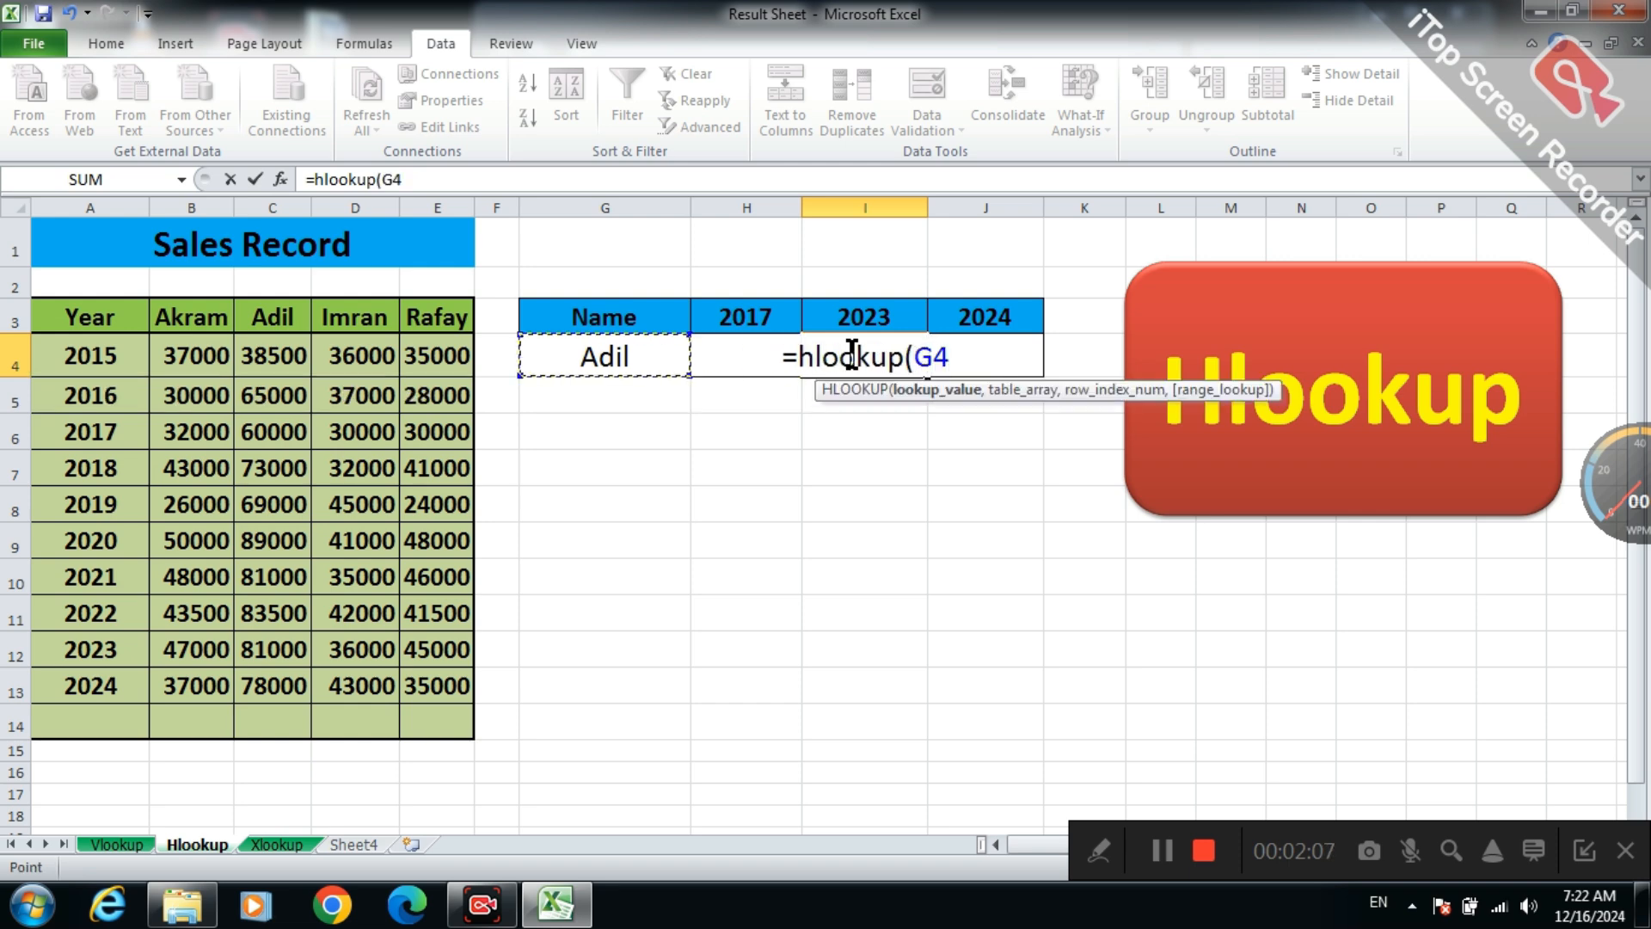
pyautogui.write(',')
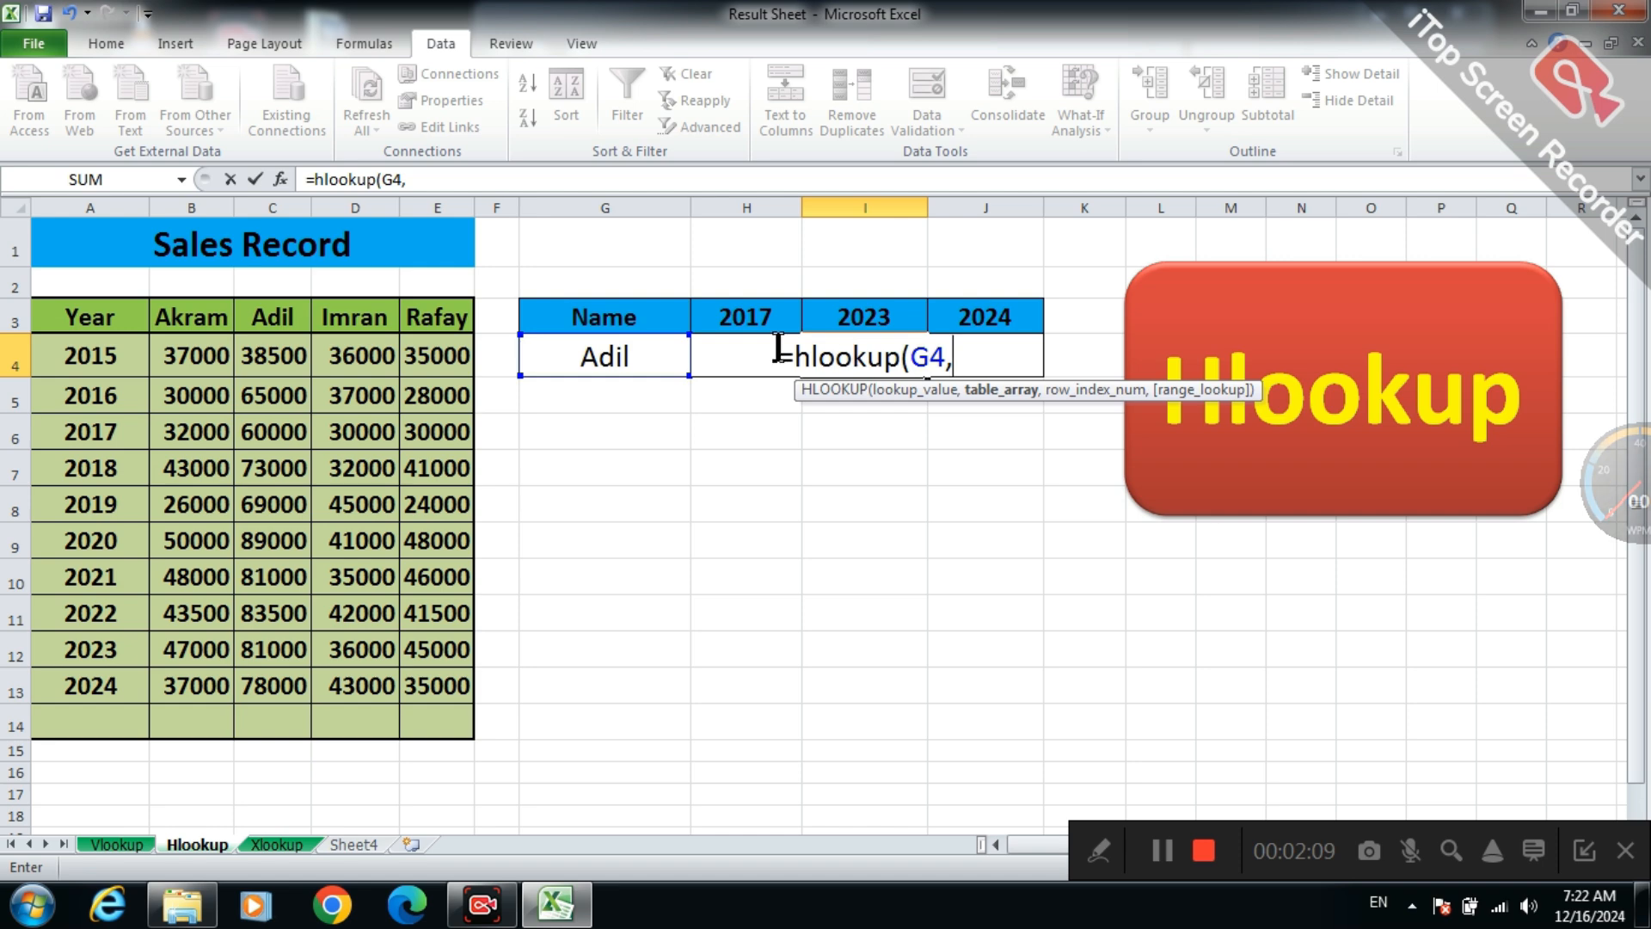
# Step: Set the table array of the 2023 formula to the sales table as the absolute range $A$3:$E$13
pyautogui.click(104, 322)
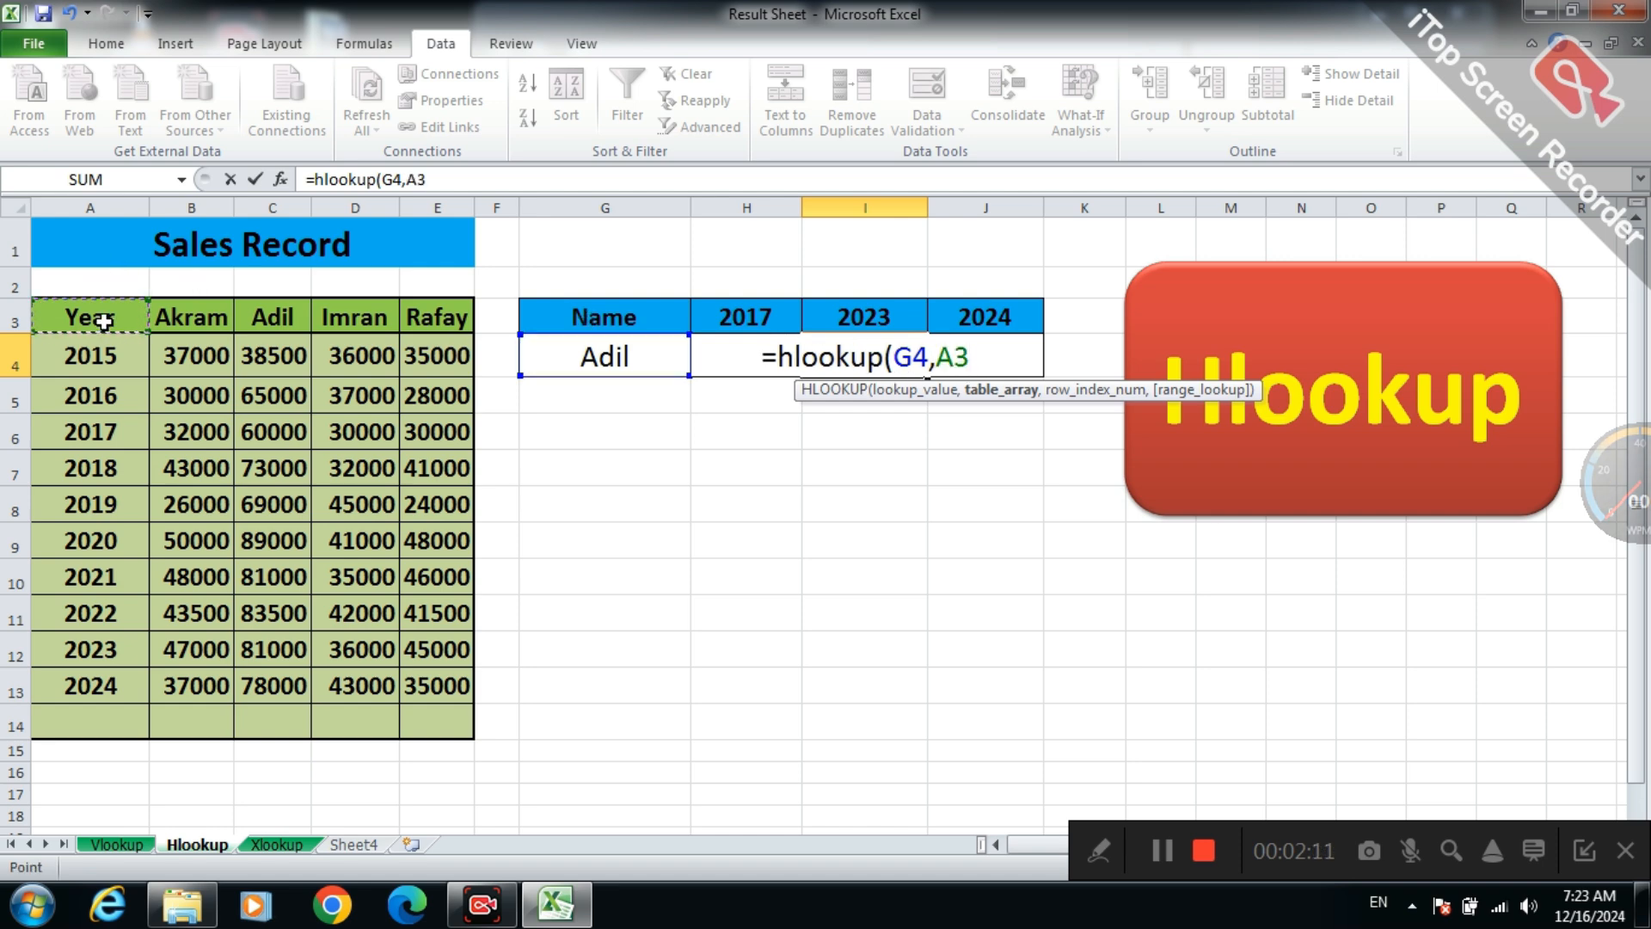
pyautogui.hotkey('shift', 'Right')
pyautogui.hotkey('shift', 'Right')
pyautogui.hotkey('shift', 'Right')
pyautogui.hotkey('shift', 'Right')
pyautogui.hotkey('ctrl', 'shift', 'Down')
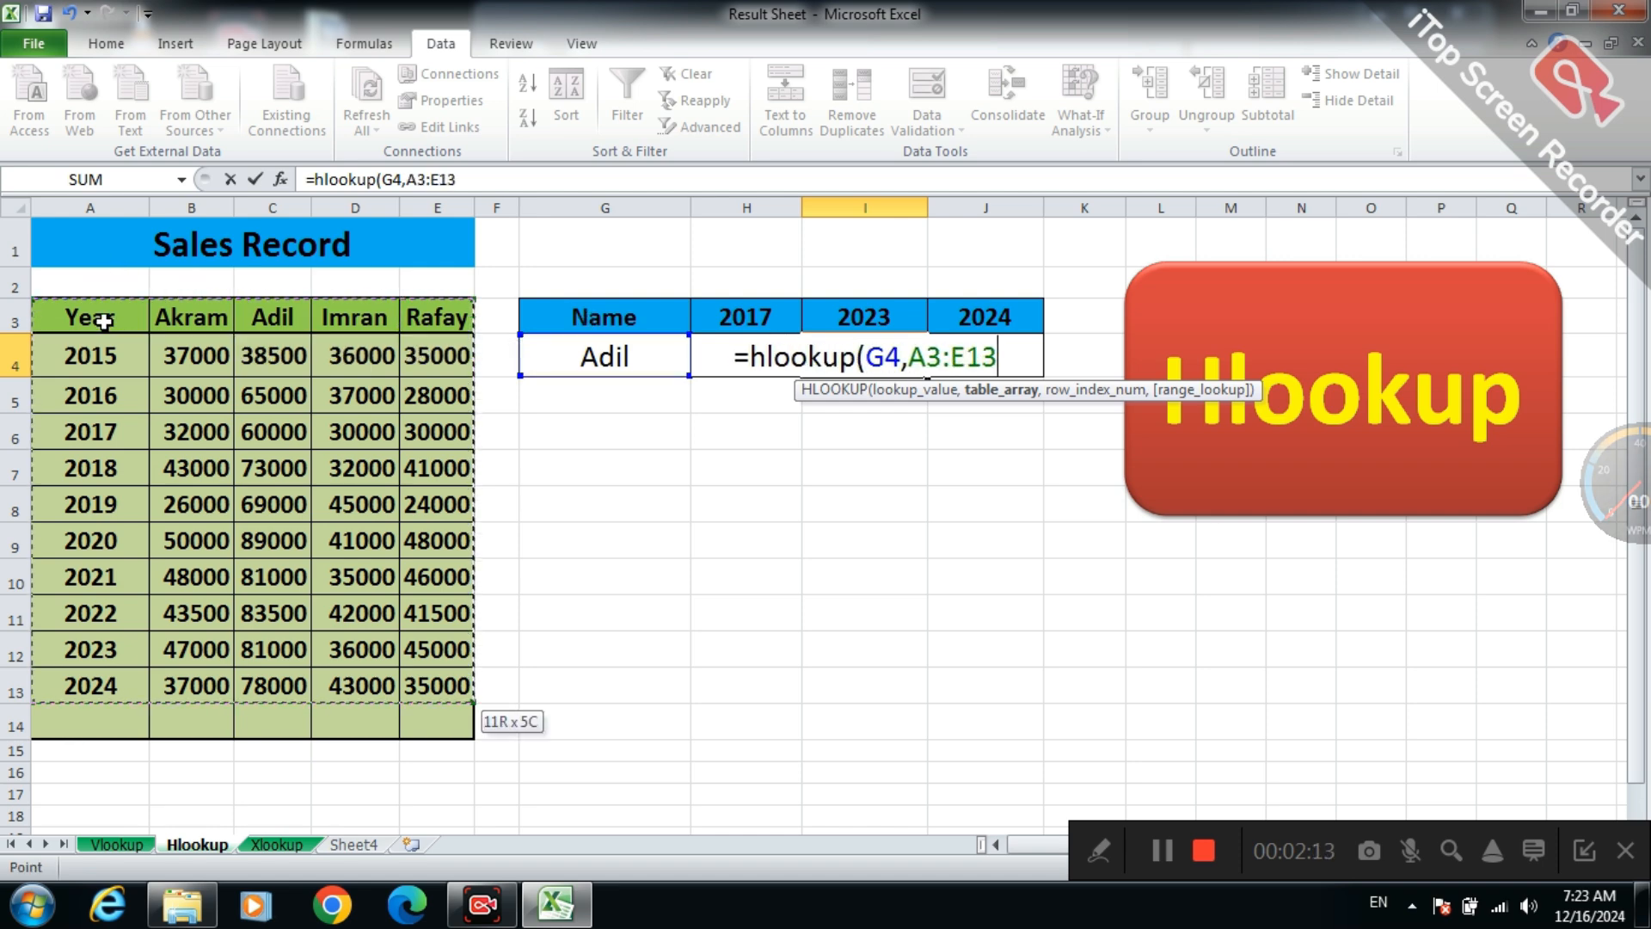
pyautogui.press('F4')
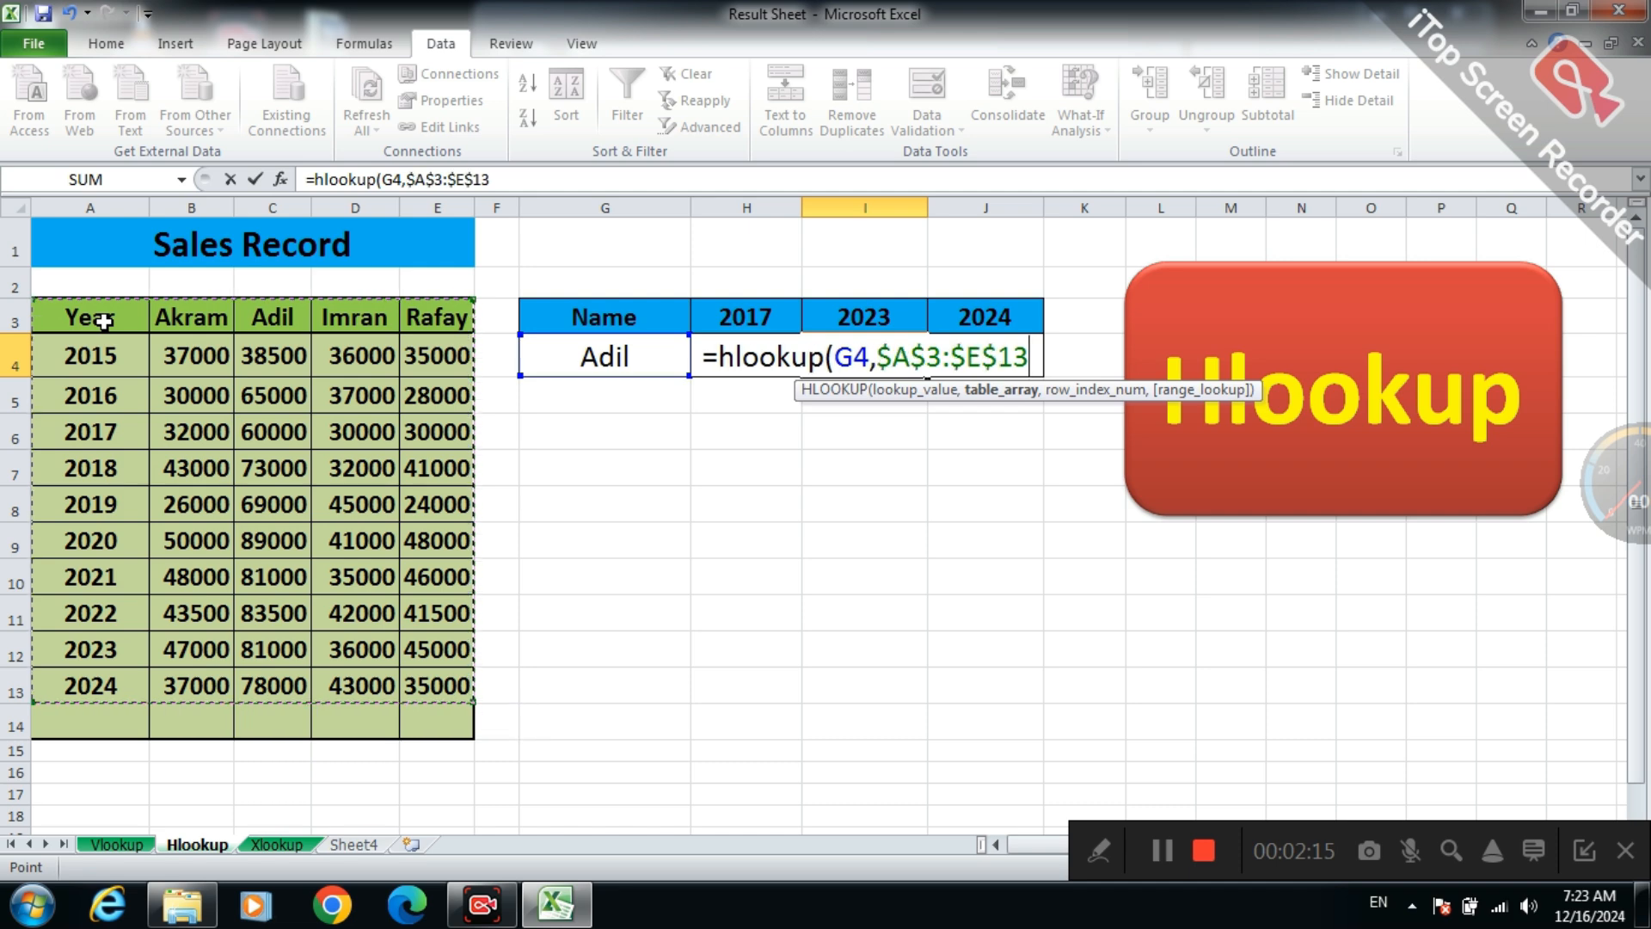
pyautogui.write(',')
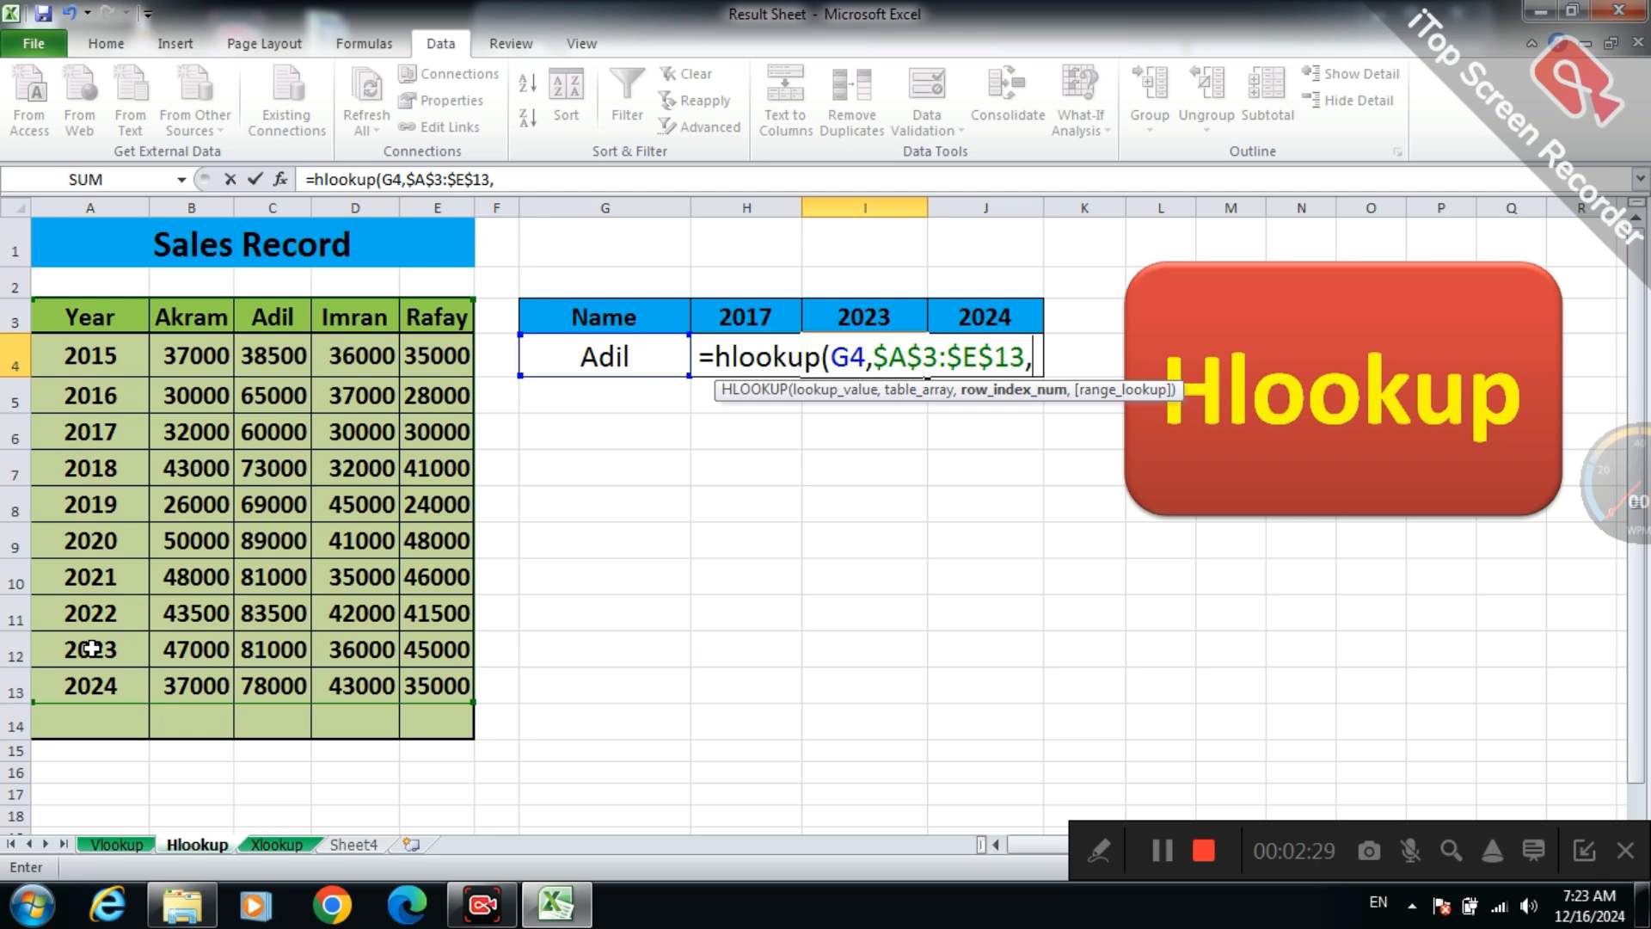
# Step: Complete the 2023 formula as =hlookup(G4,$A$3:$E$13,10,0) and dismiss the Windows color scheme prompt
pyautogui.write('10,0')
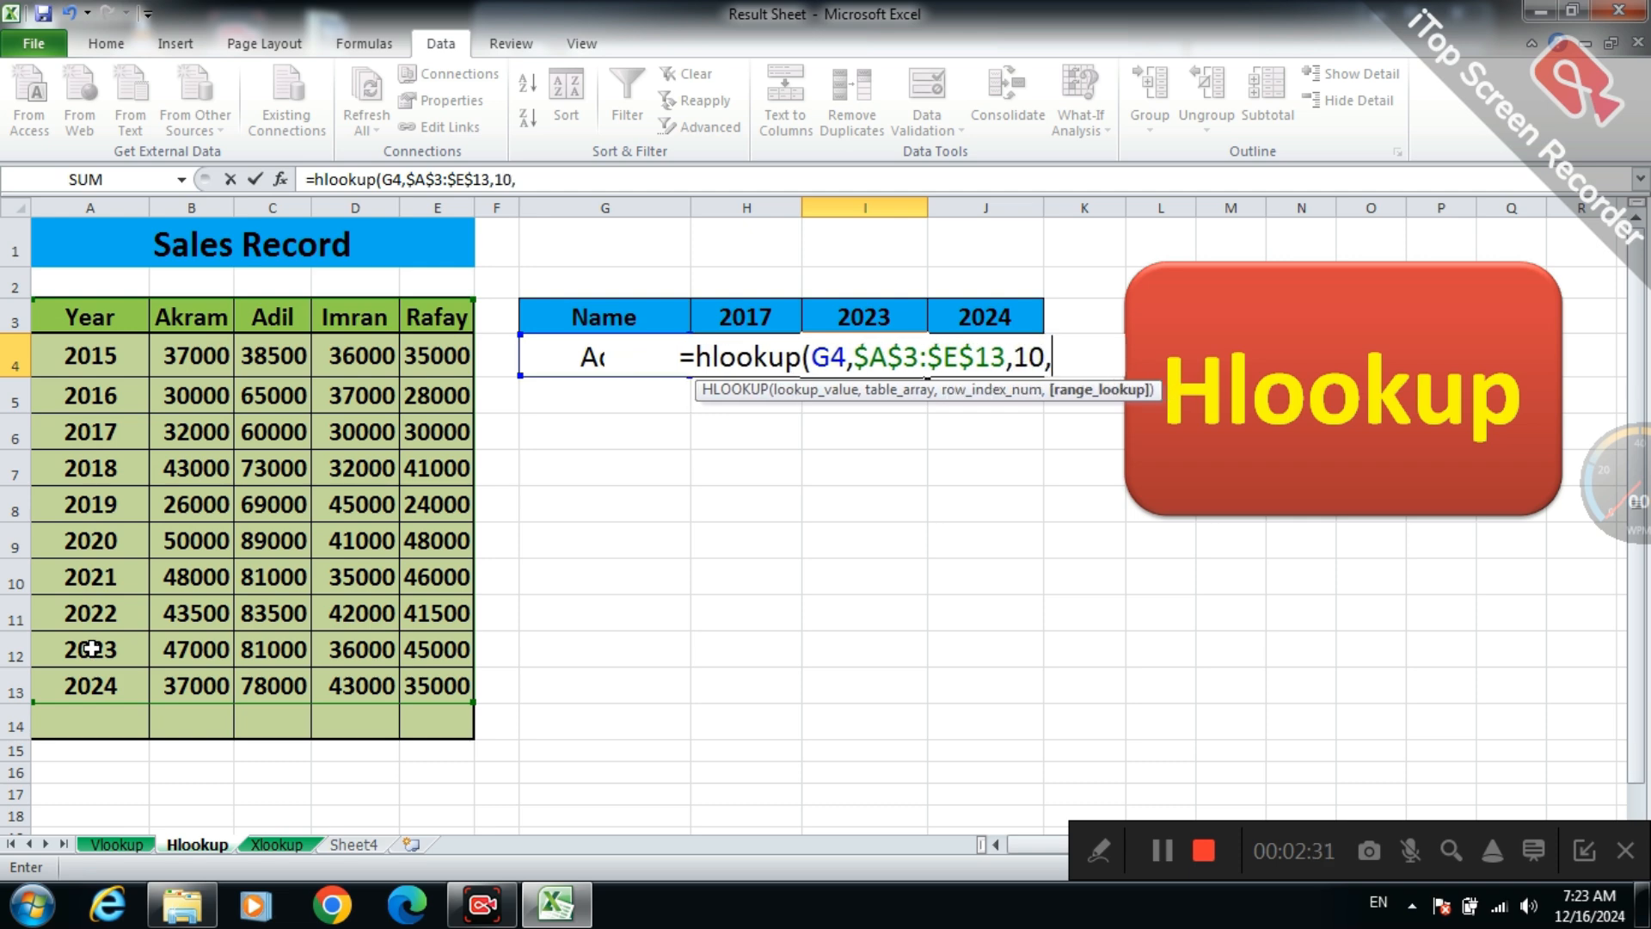
pyautogui.write(')')
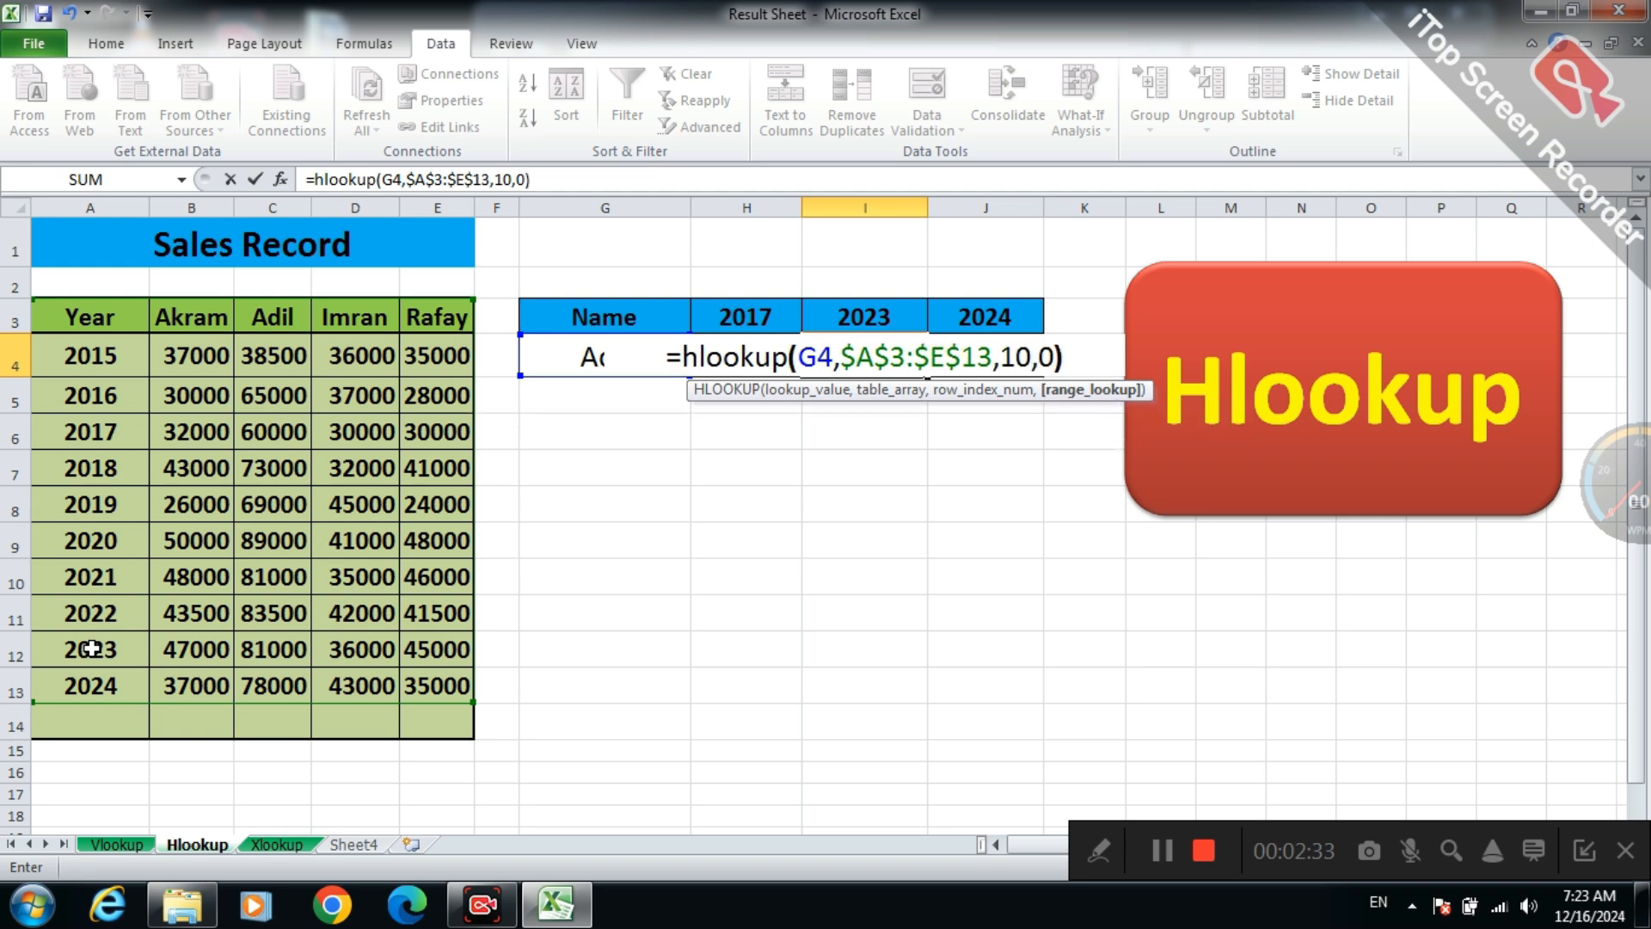
pyautogui.press('Return')
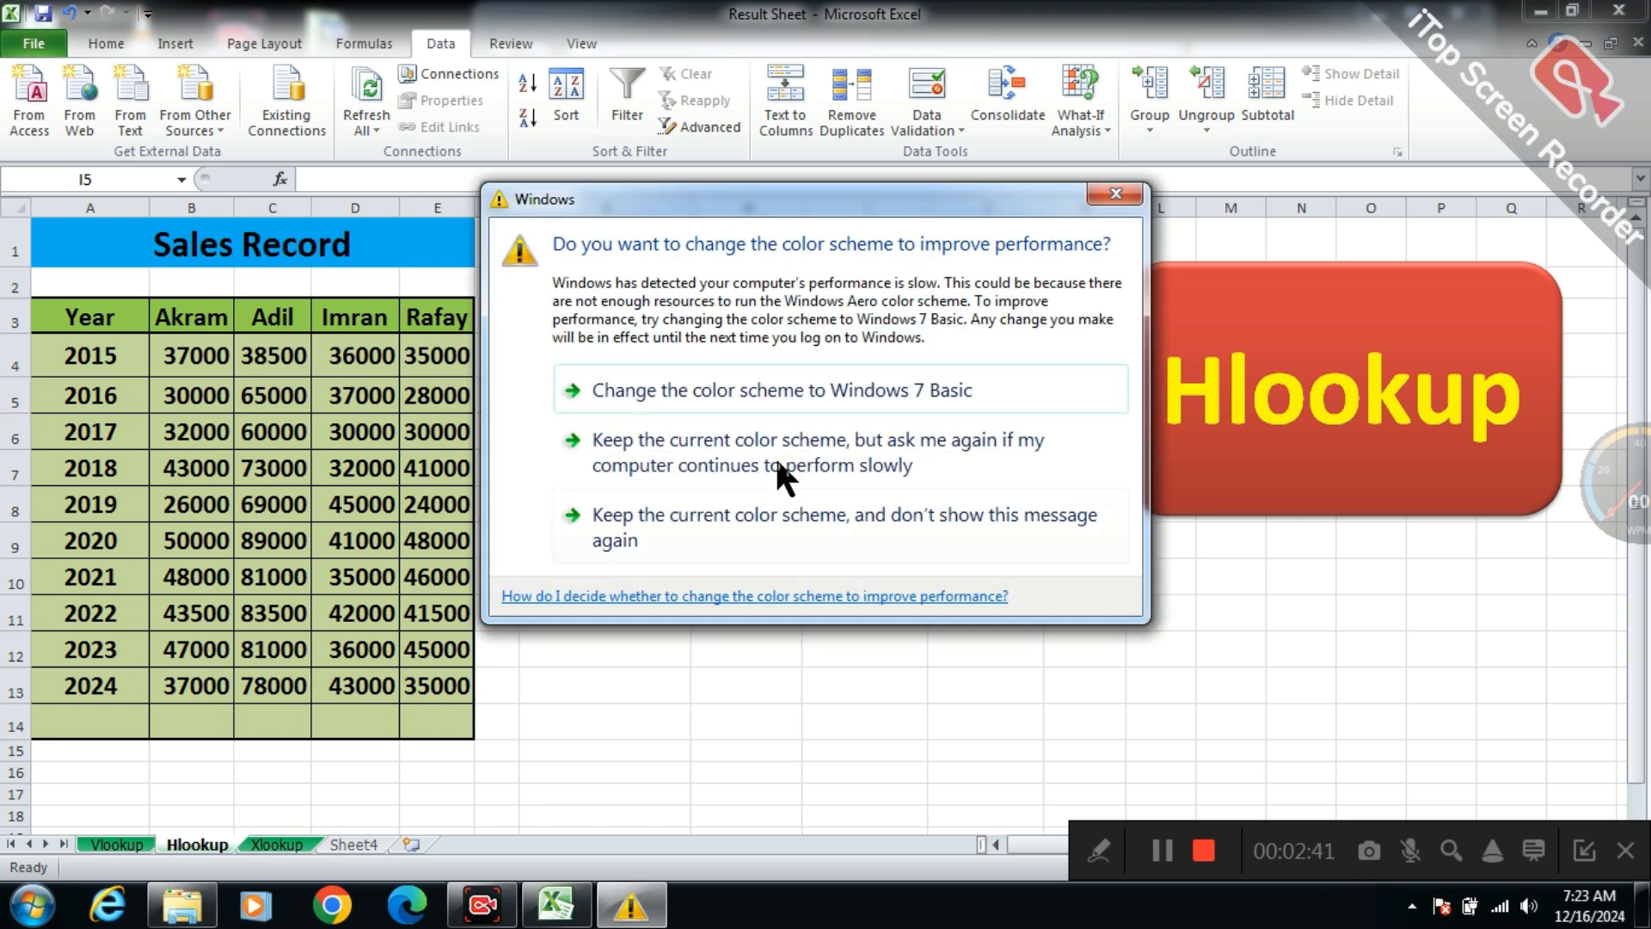
pyautogui.click(1115, 192)
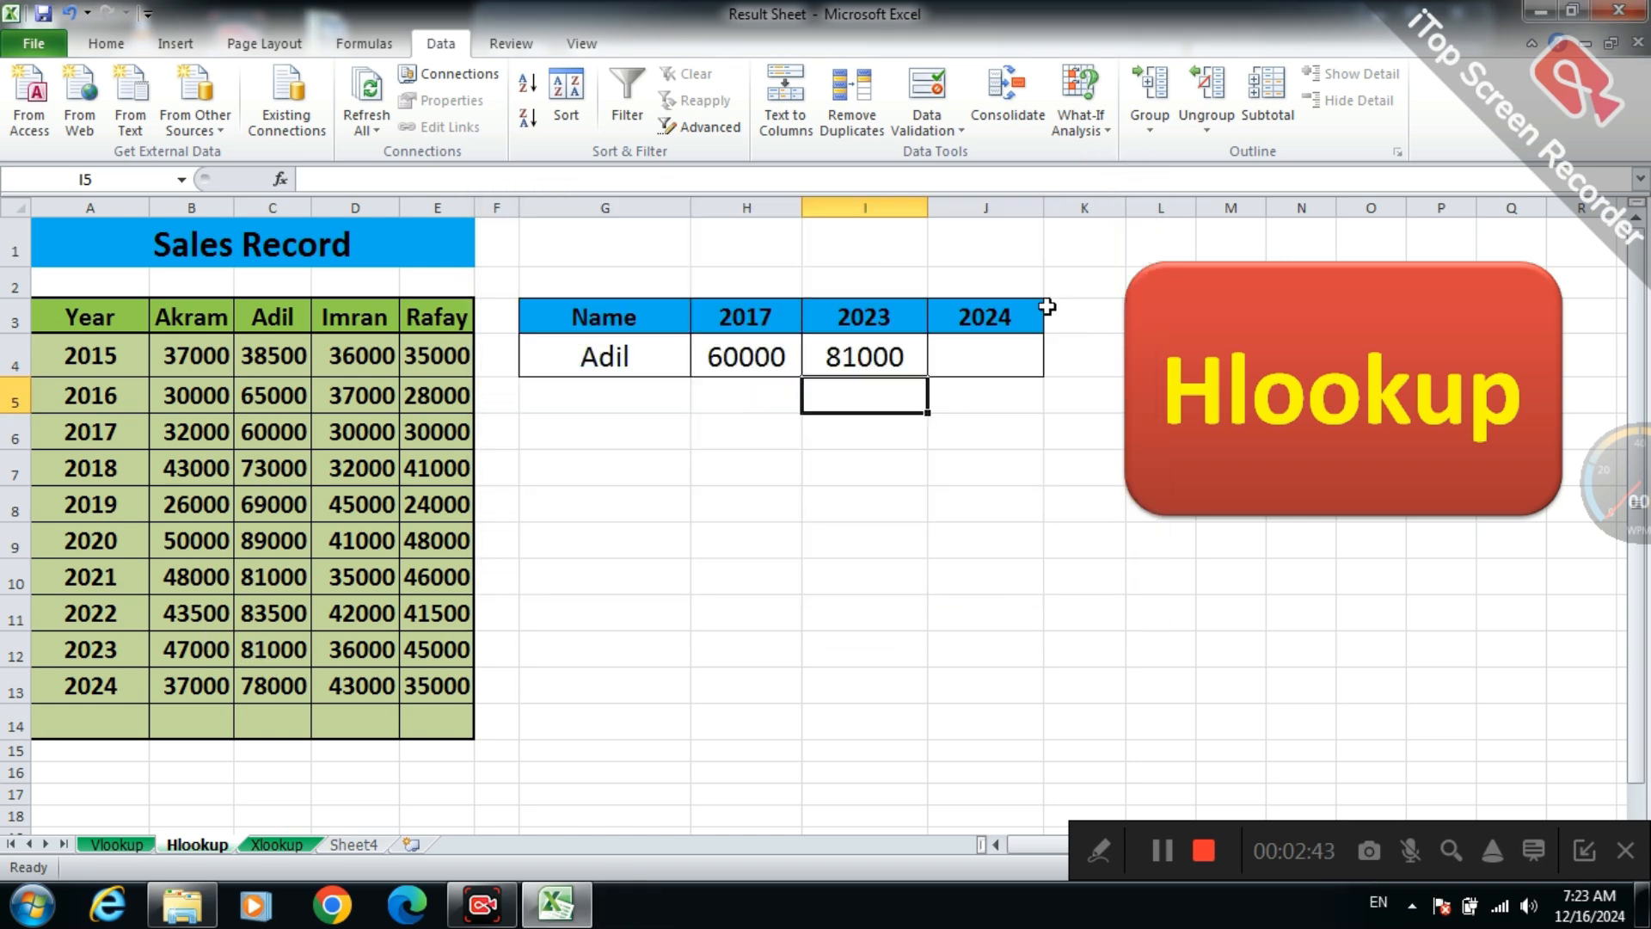
# Step: Start an HLOOKUP formula in the 2024 cell J4 with the Name cell G4 as the lookup value
pyautogui.click(996, 372)
pyautogui.write('h')
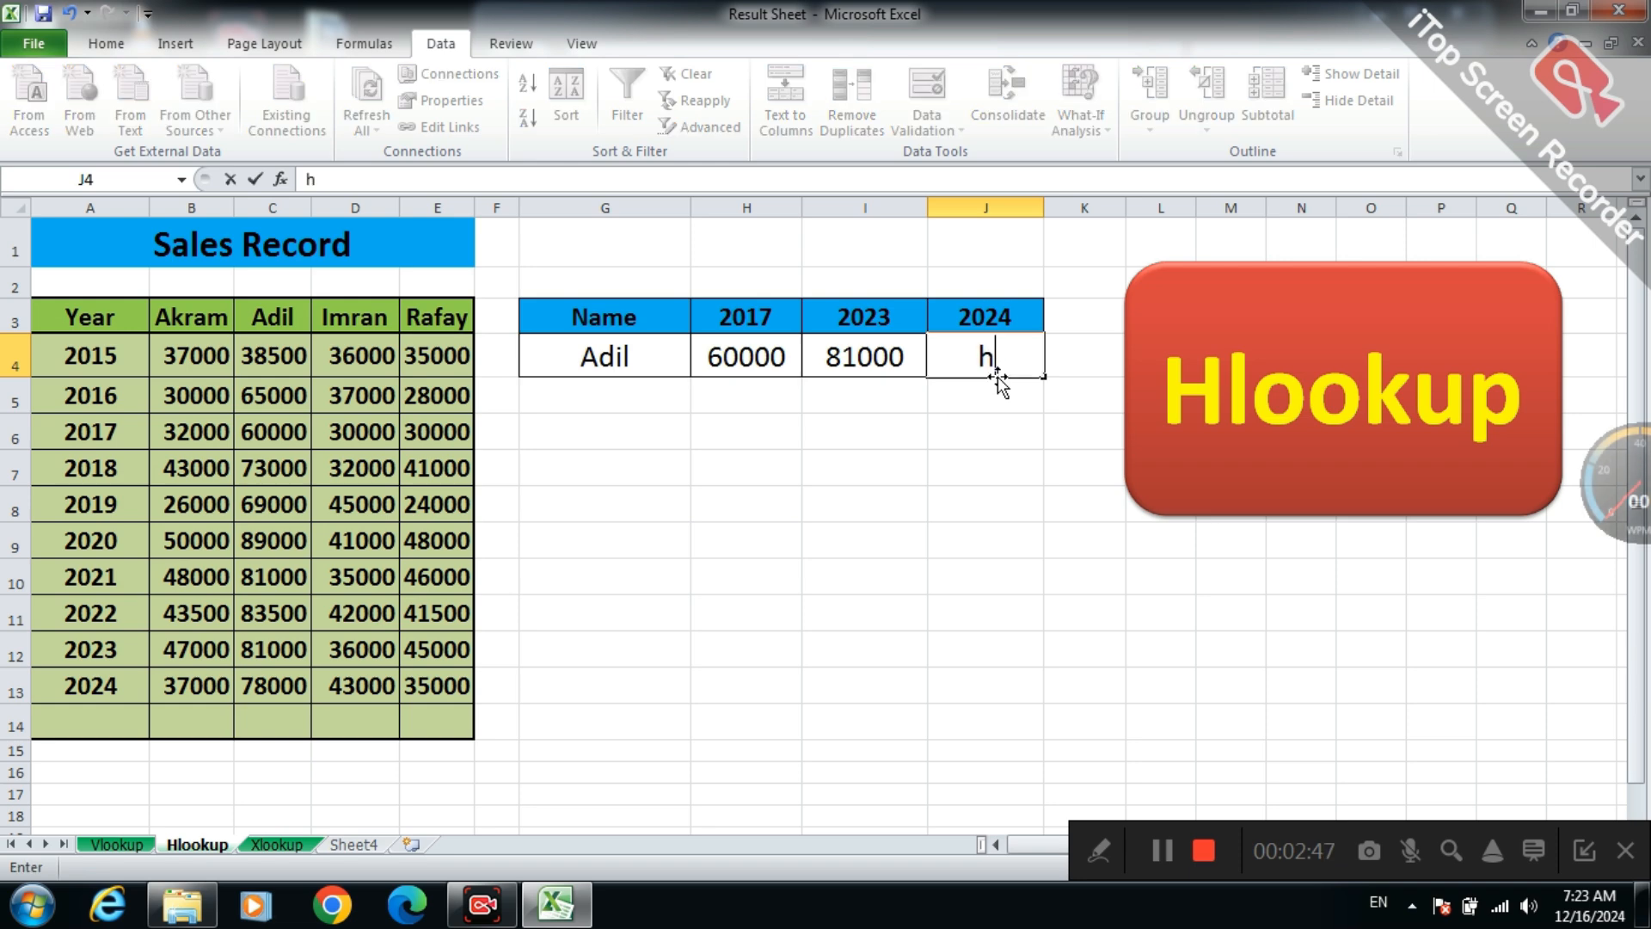
pyautogui.press('BackSpace')
pyautogui.write('=hl')
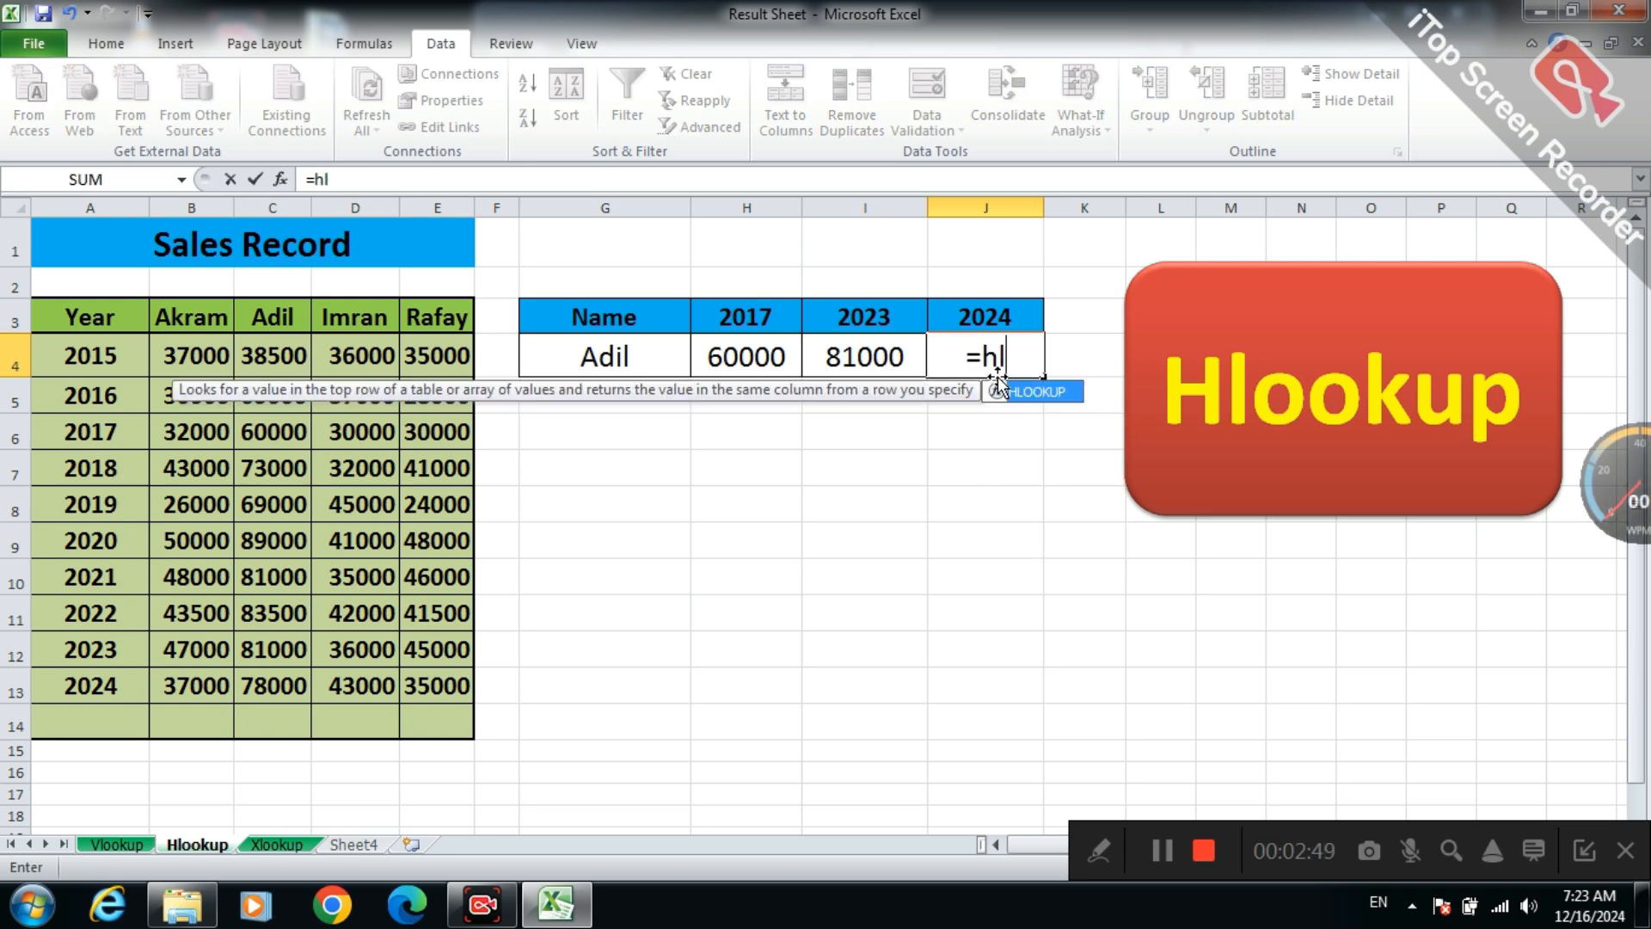
pyautogui.write('ookup(')
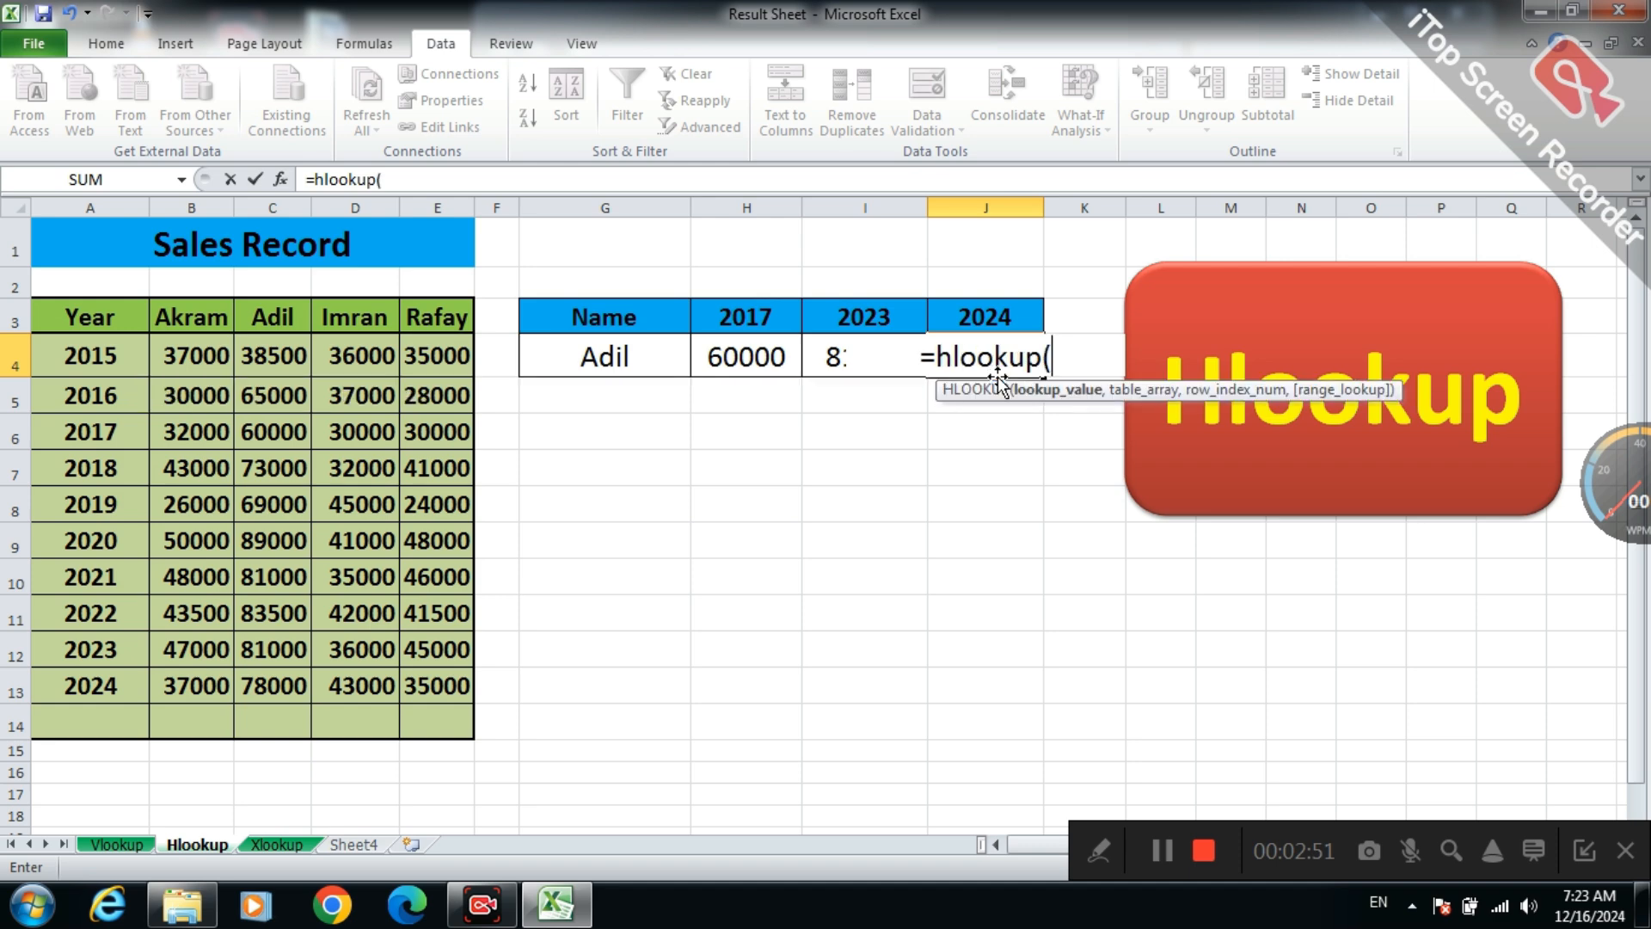
pyautogui.press('Left')
pyautogui.press('Left')
pyautogui.press('Left')
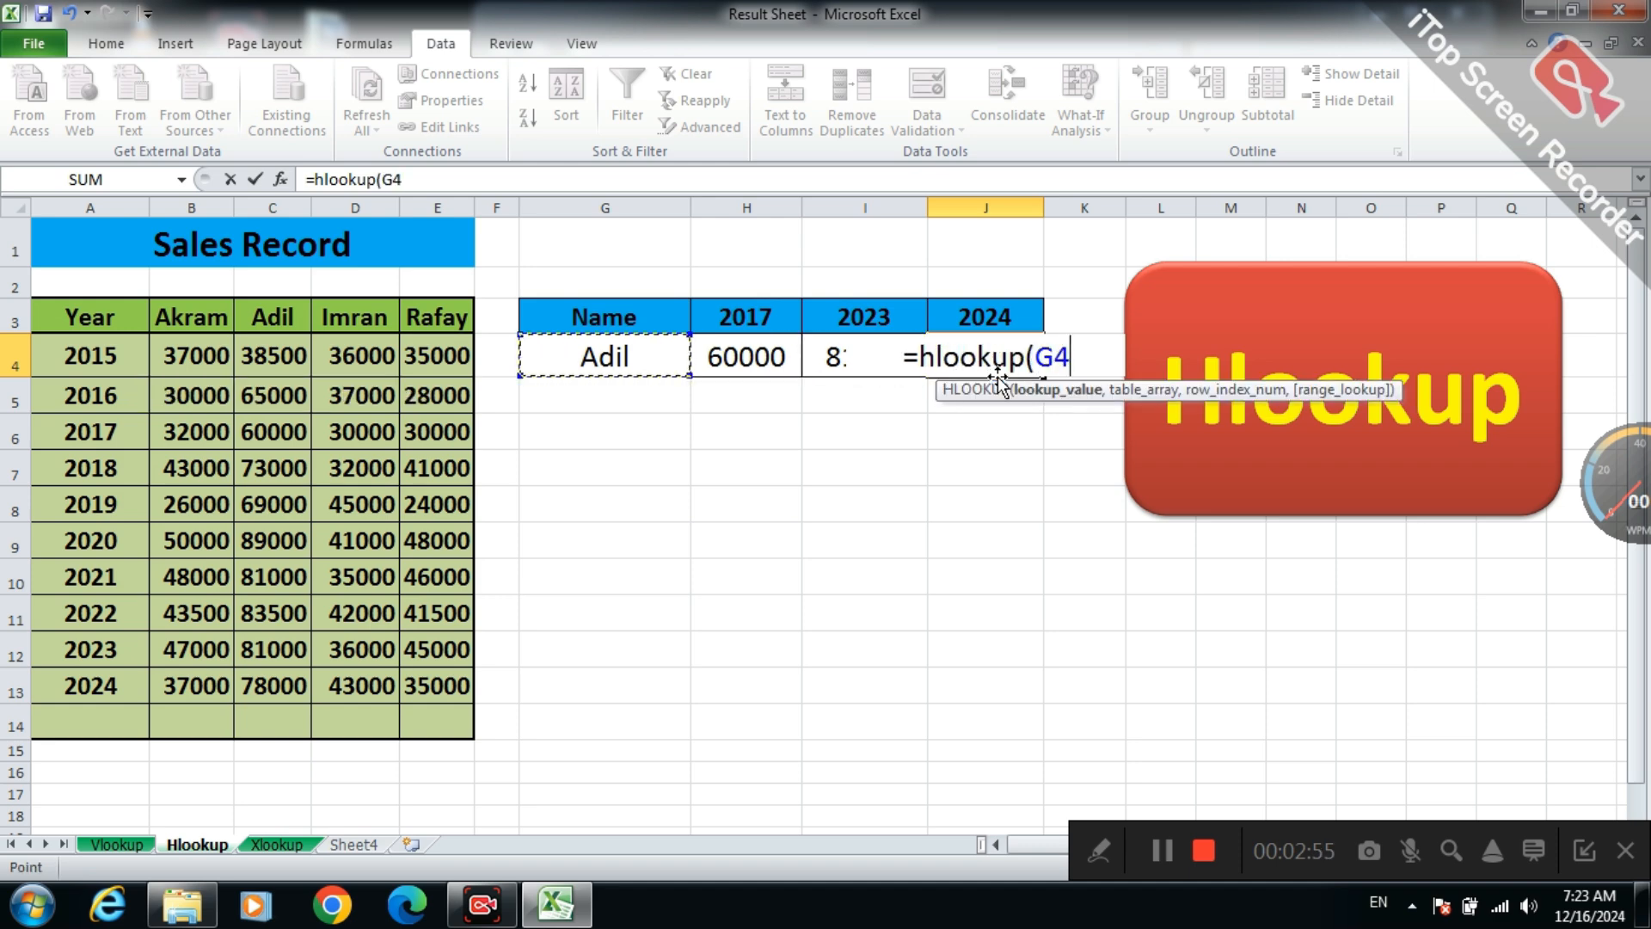
pyautogui.write(',')
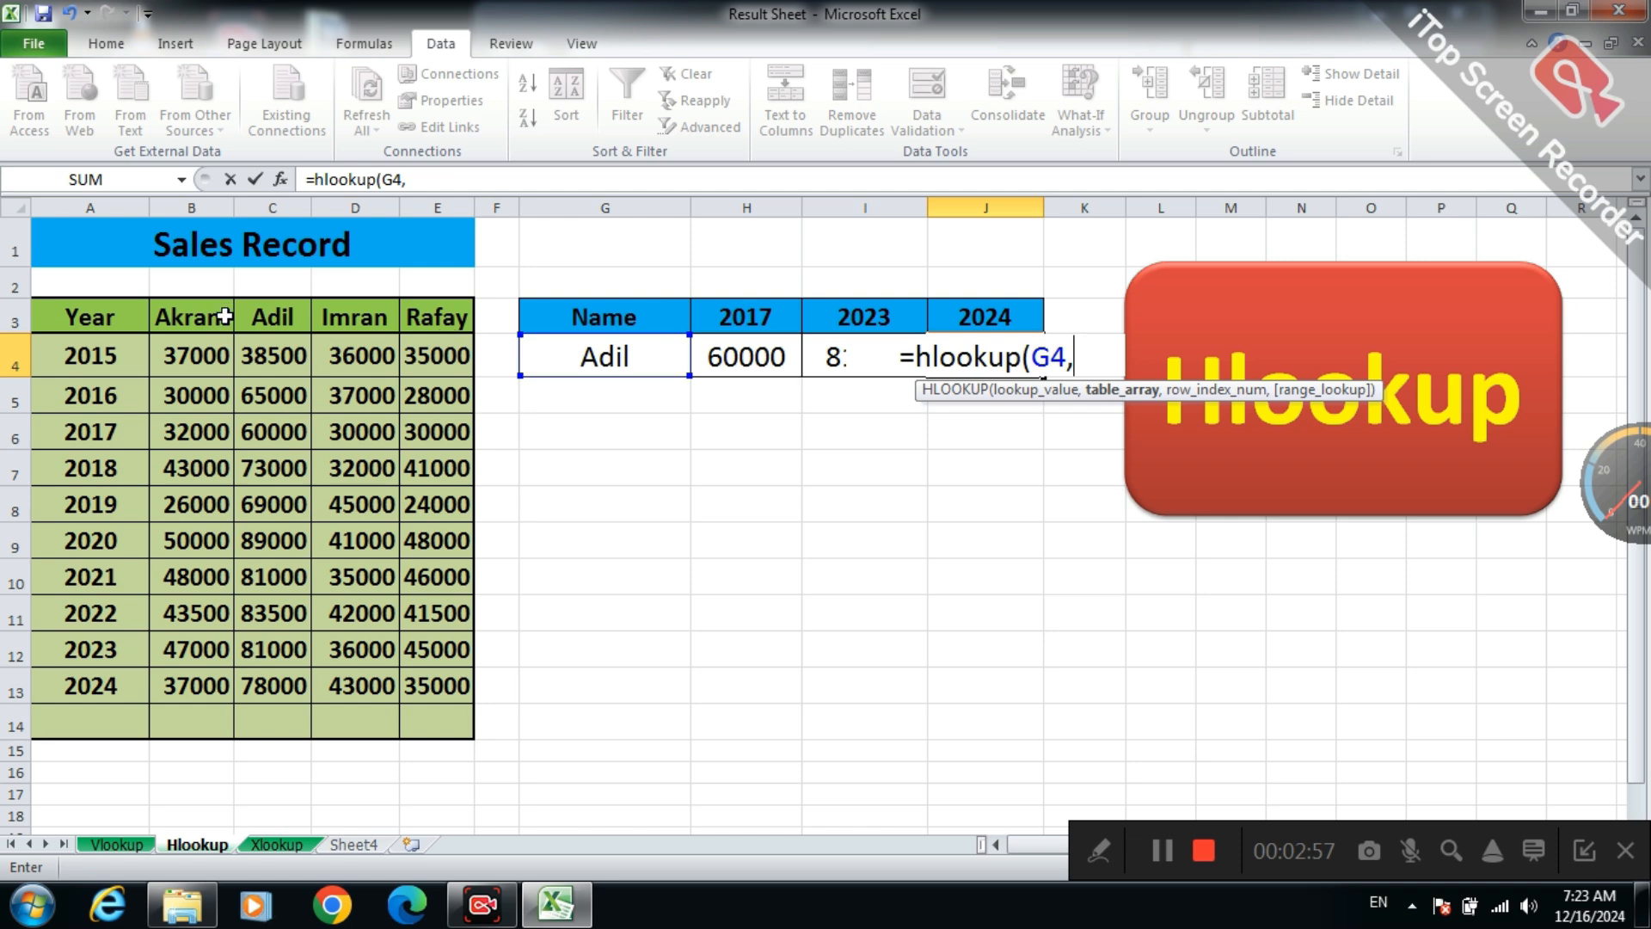
# Step: Set the table array of the 2024 formula to the sales table as the absolute range $A$3:$E$13
pyautogui.click(145, 324)
pyautogui.hotkey('ctrl', 'shift', 'Right')
pyautogui.hotkey('ctrl', 'shift', 'Down')
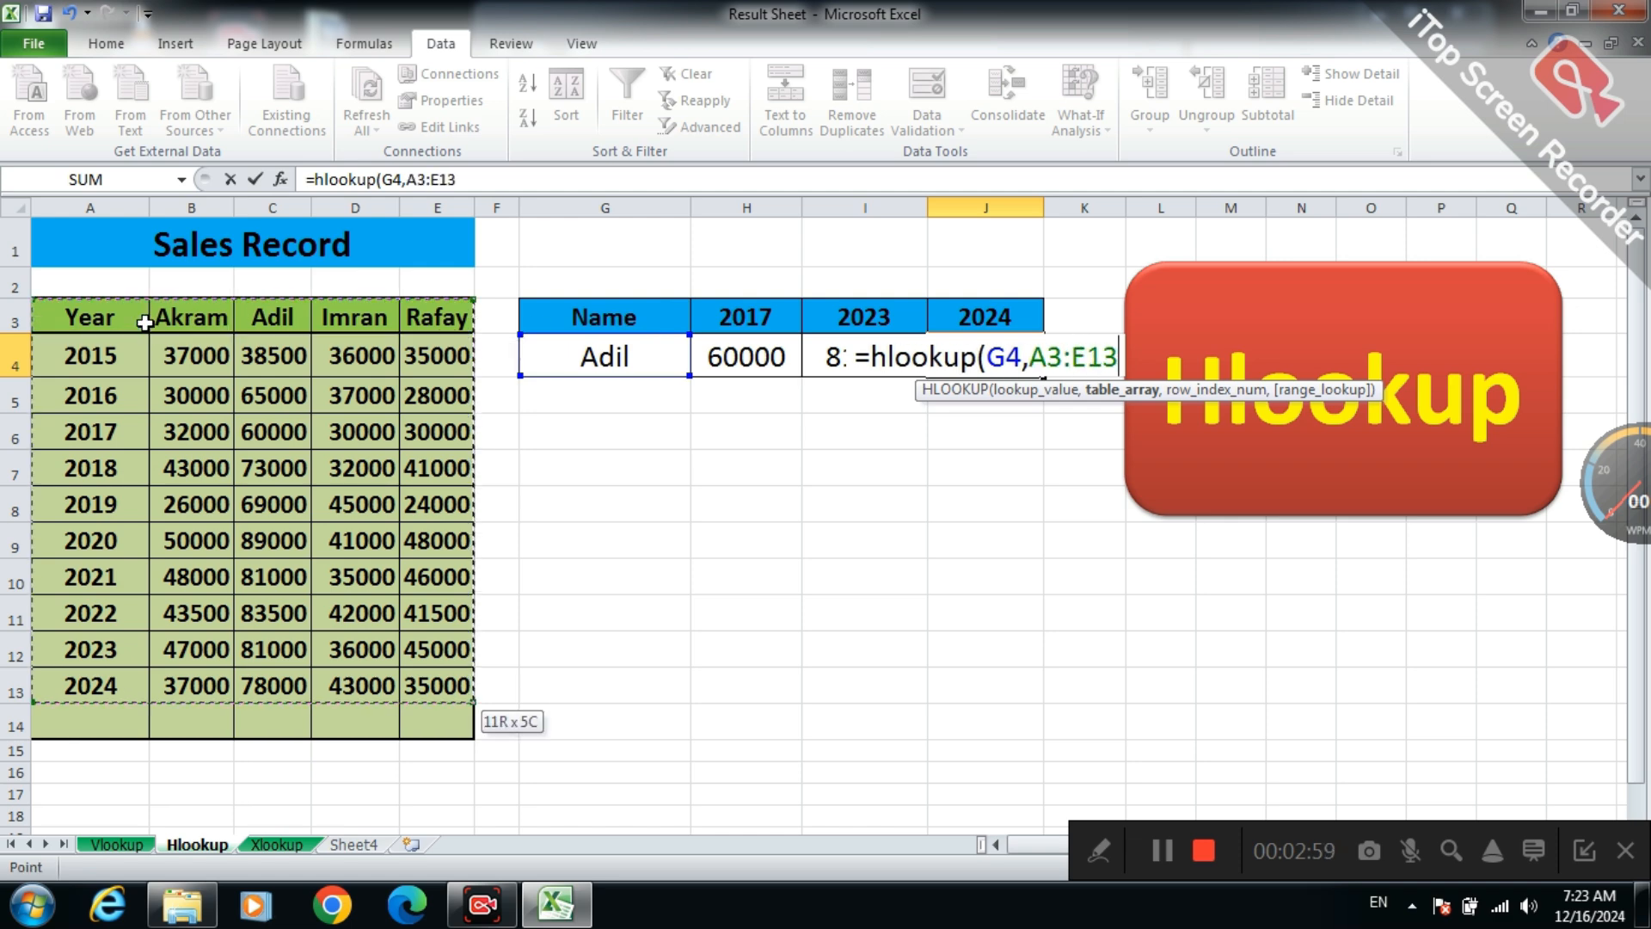
pyautogui.press('F4')
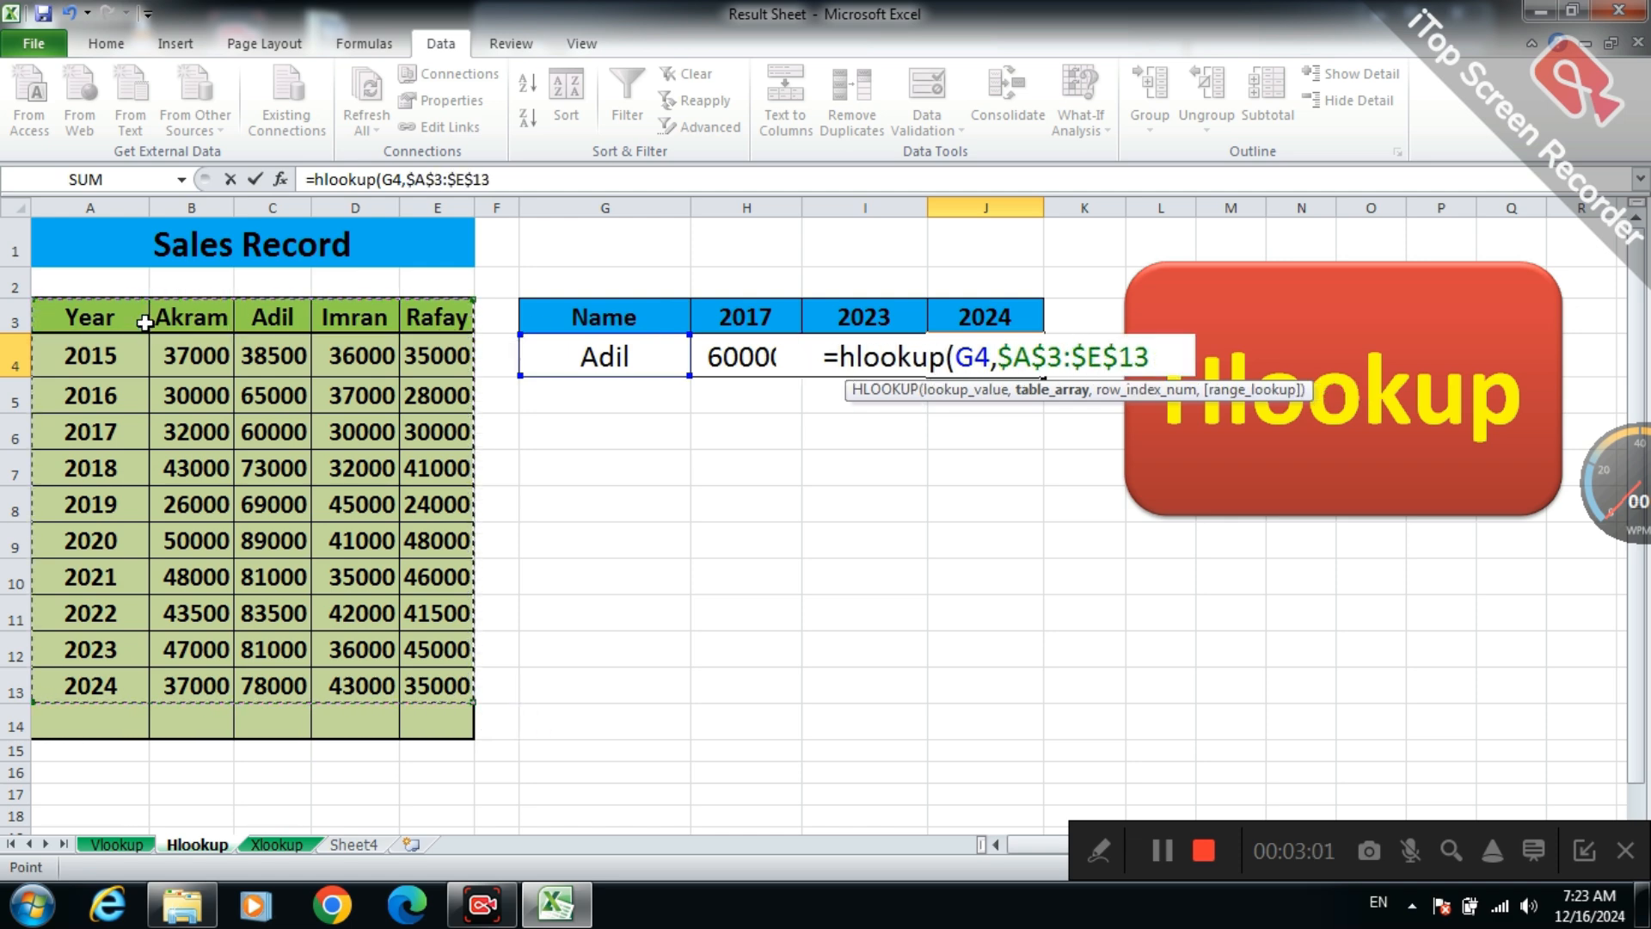
pyautogui.write(',')
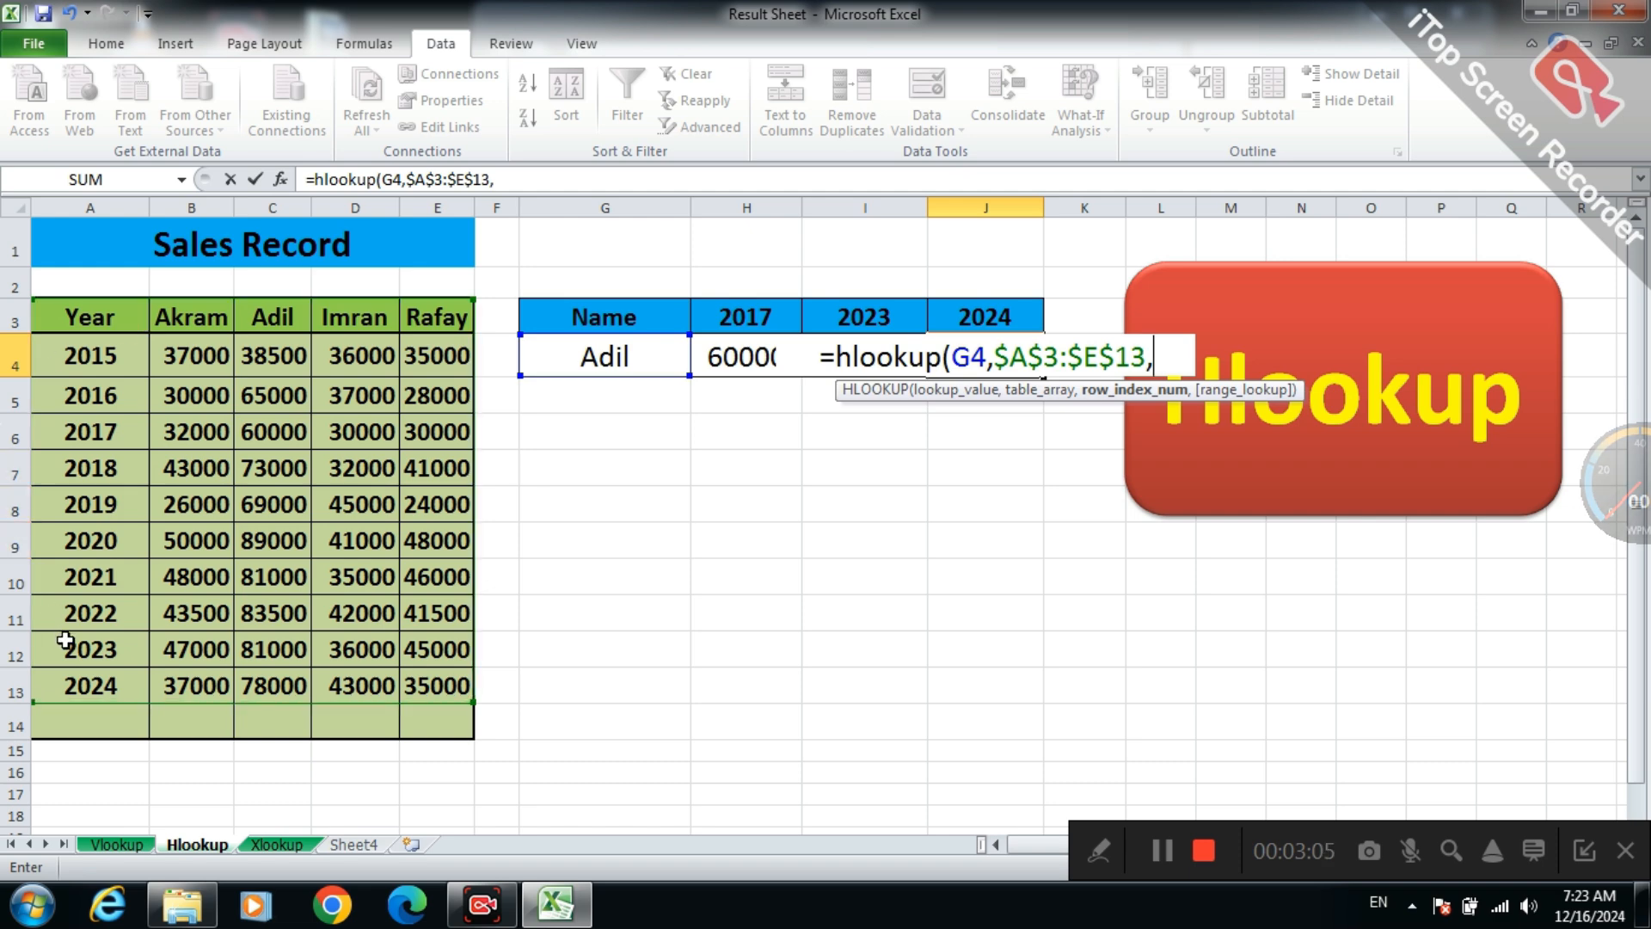
# Step: Complete the 2024 formula with row index 11 and range lookup 0, making it =hlookup(G4,$A$3:$E$13,11,0)
pyautogui.write('11')
pyautogui.write(',0')
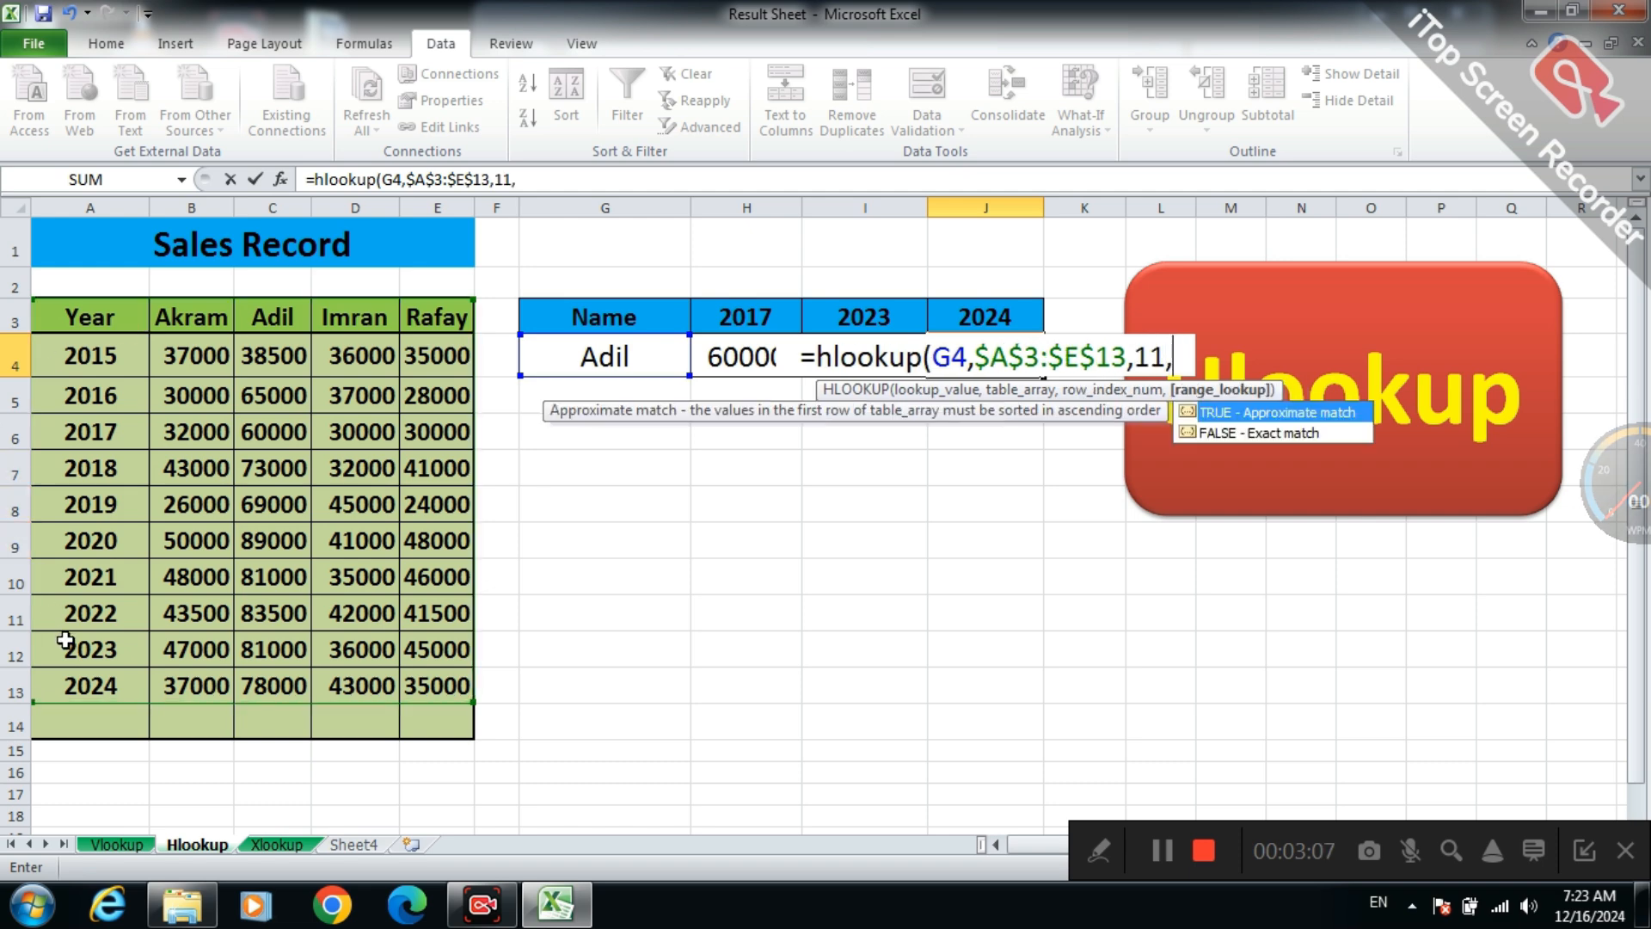
pyautogui.write(')')
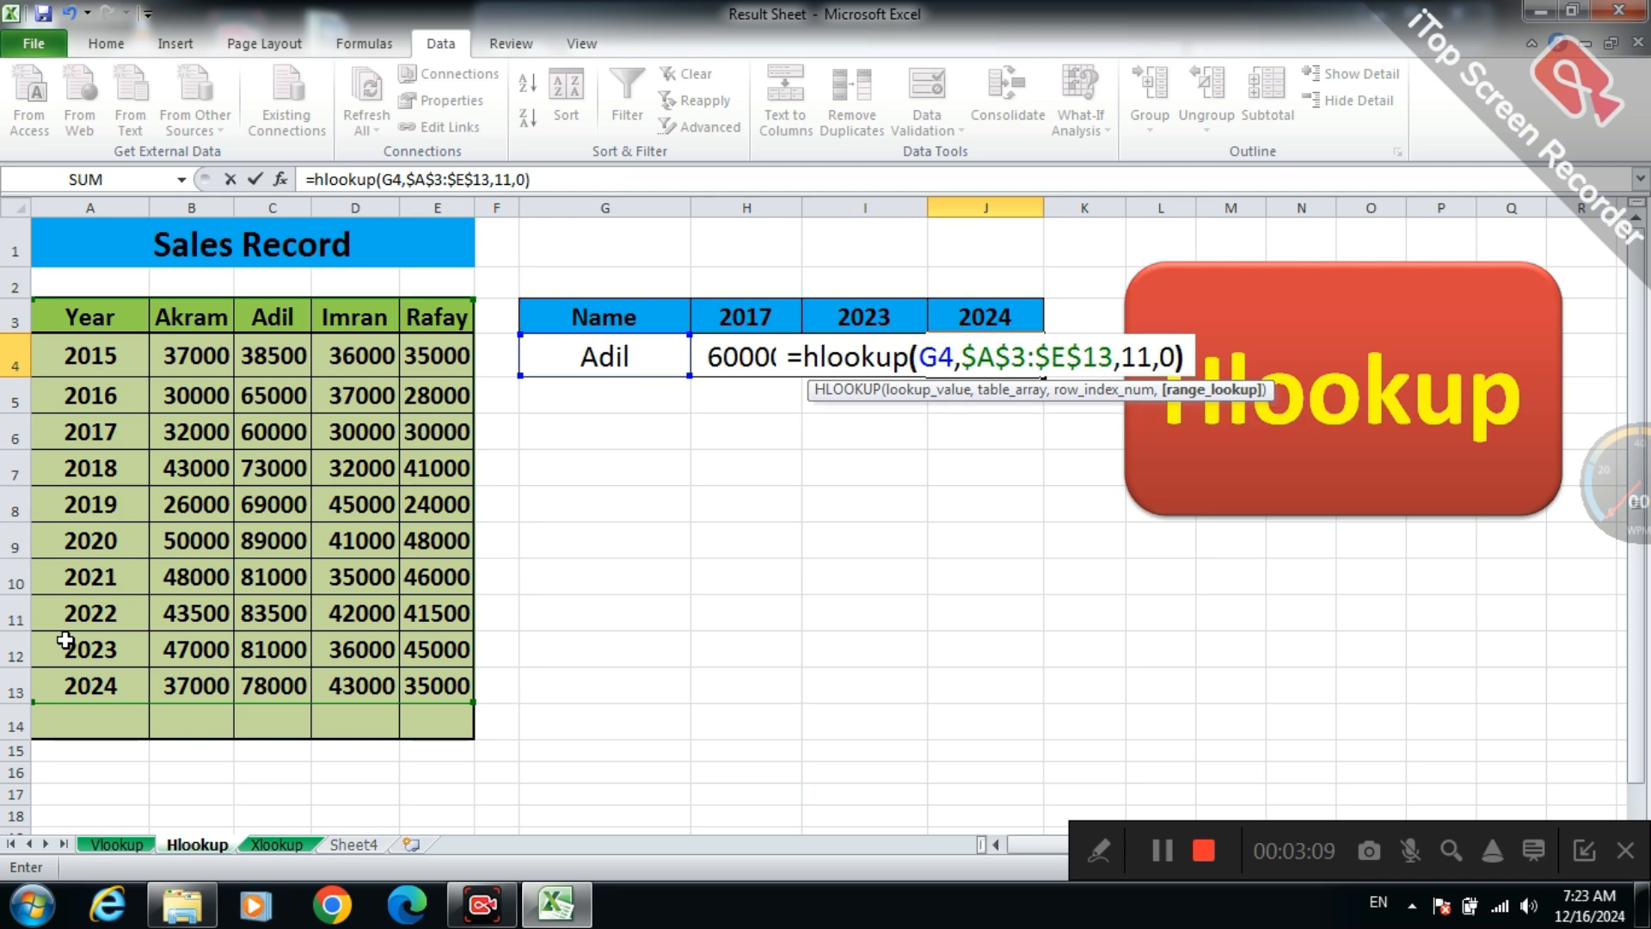
pyautogui.press('Return')
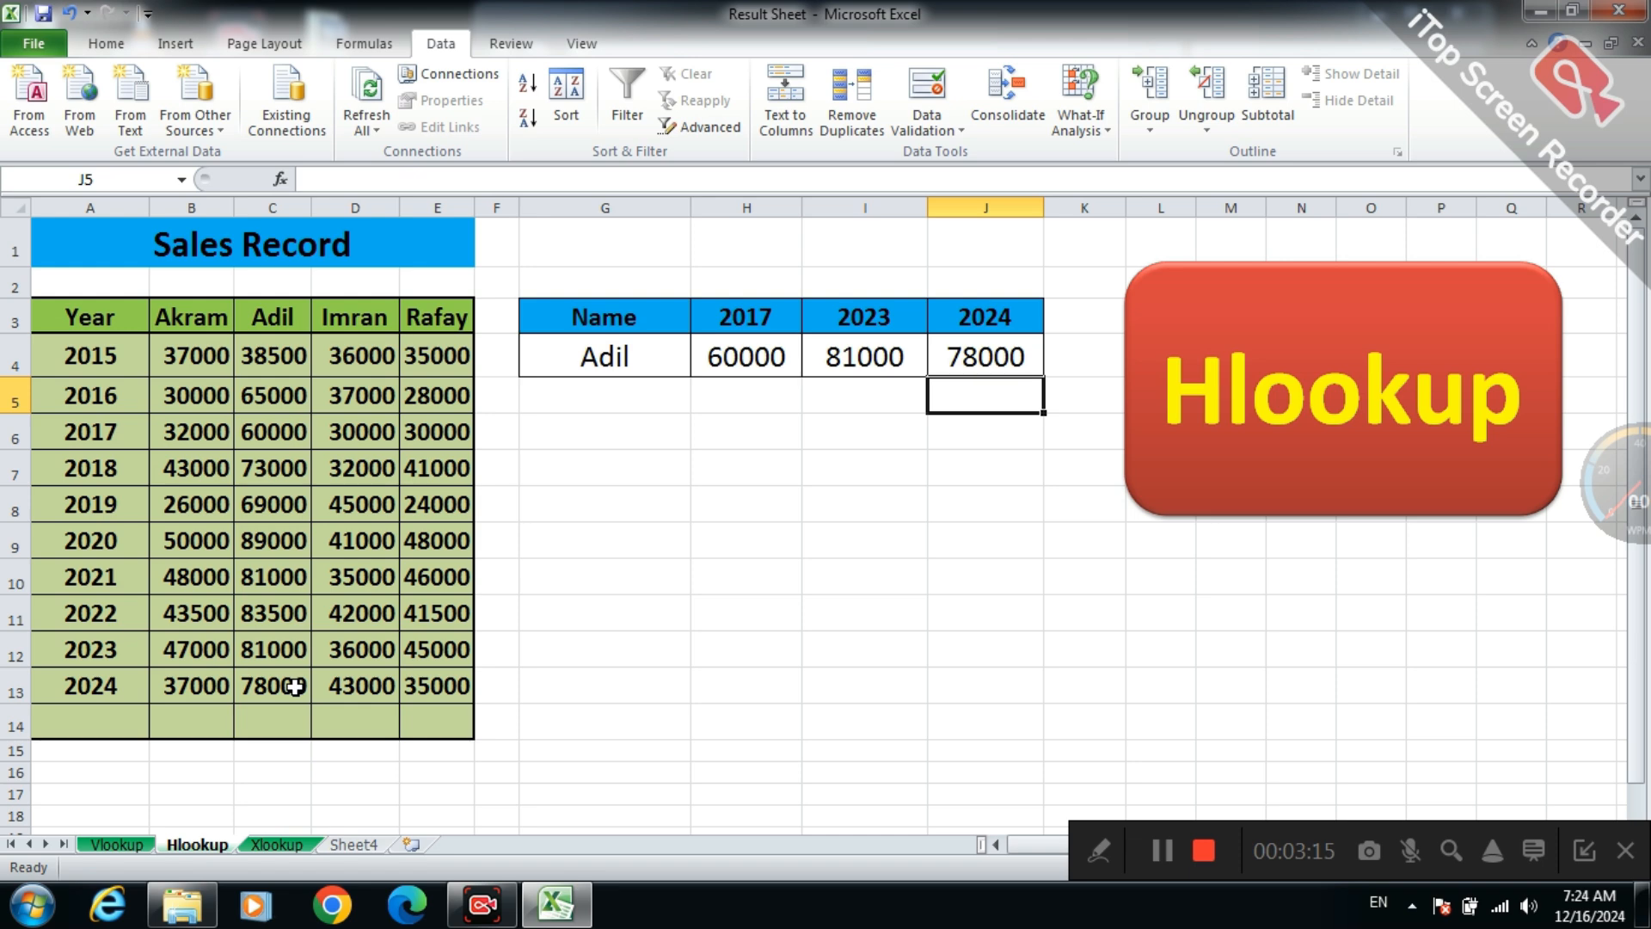
# Step: Test the lookup by choosing the third name and finally the first name from the drop-down list in G4
pyautogui.click(641, 358)
pyautogui.click(701, 364)
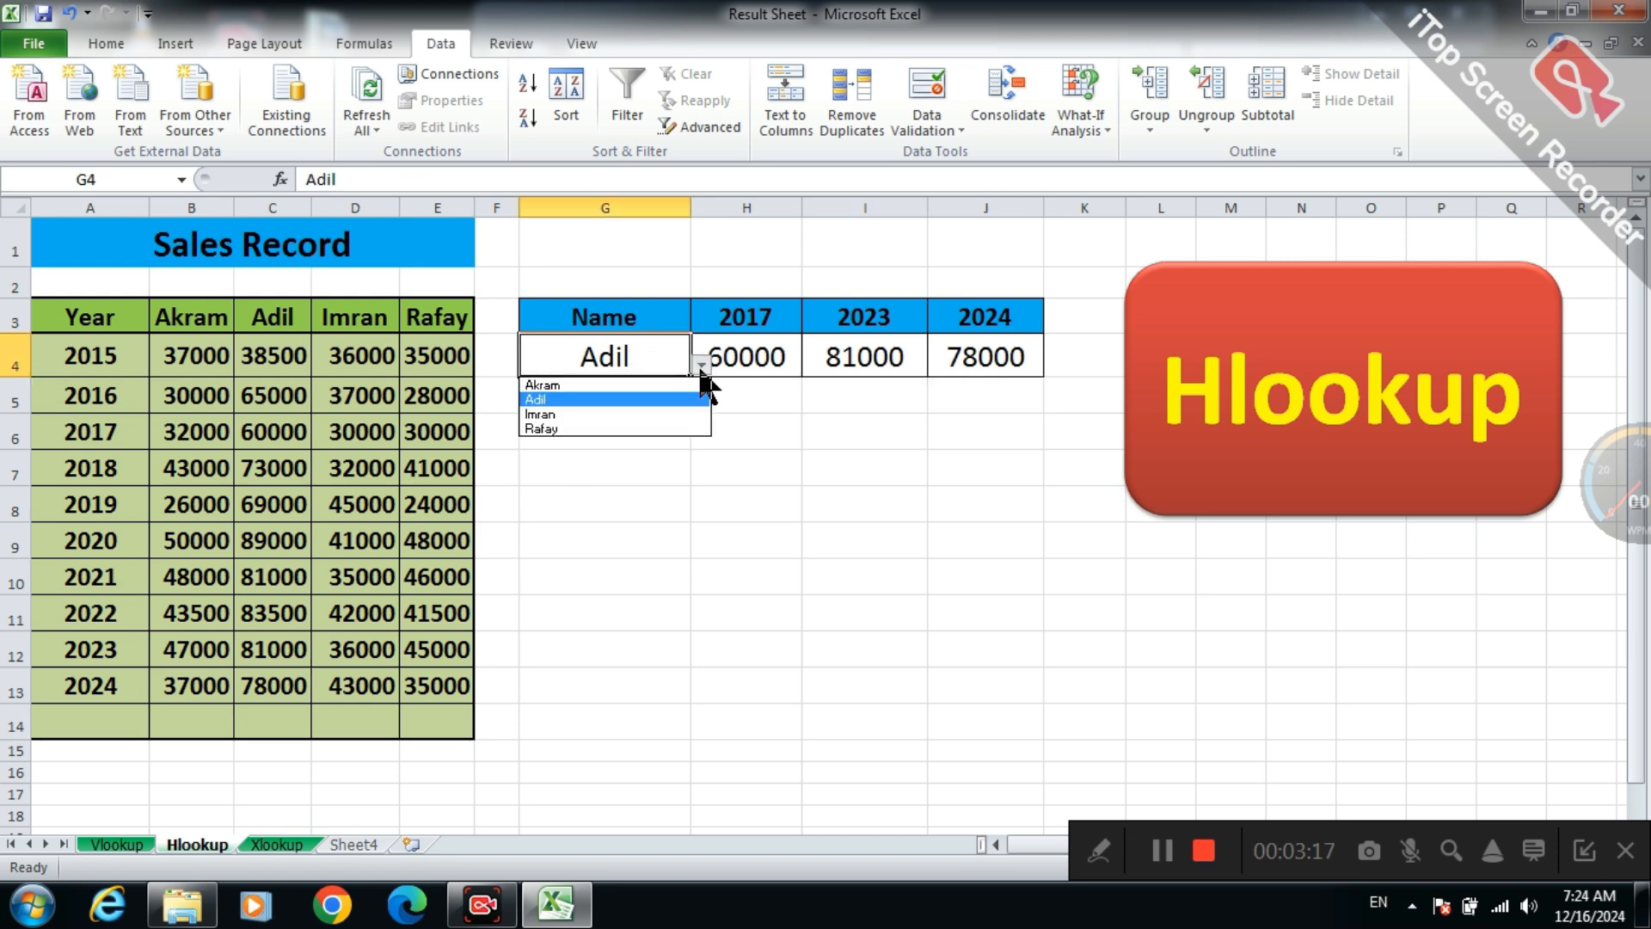
pyautogui.click(662, 415)
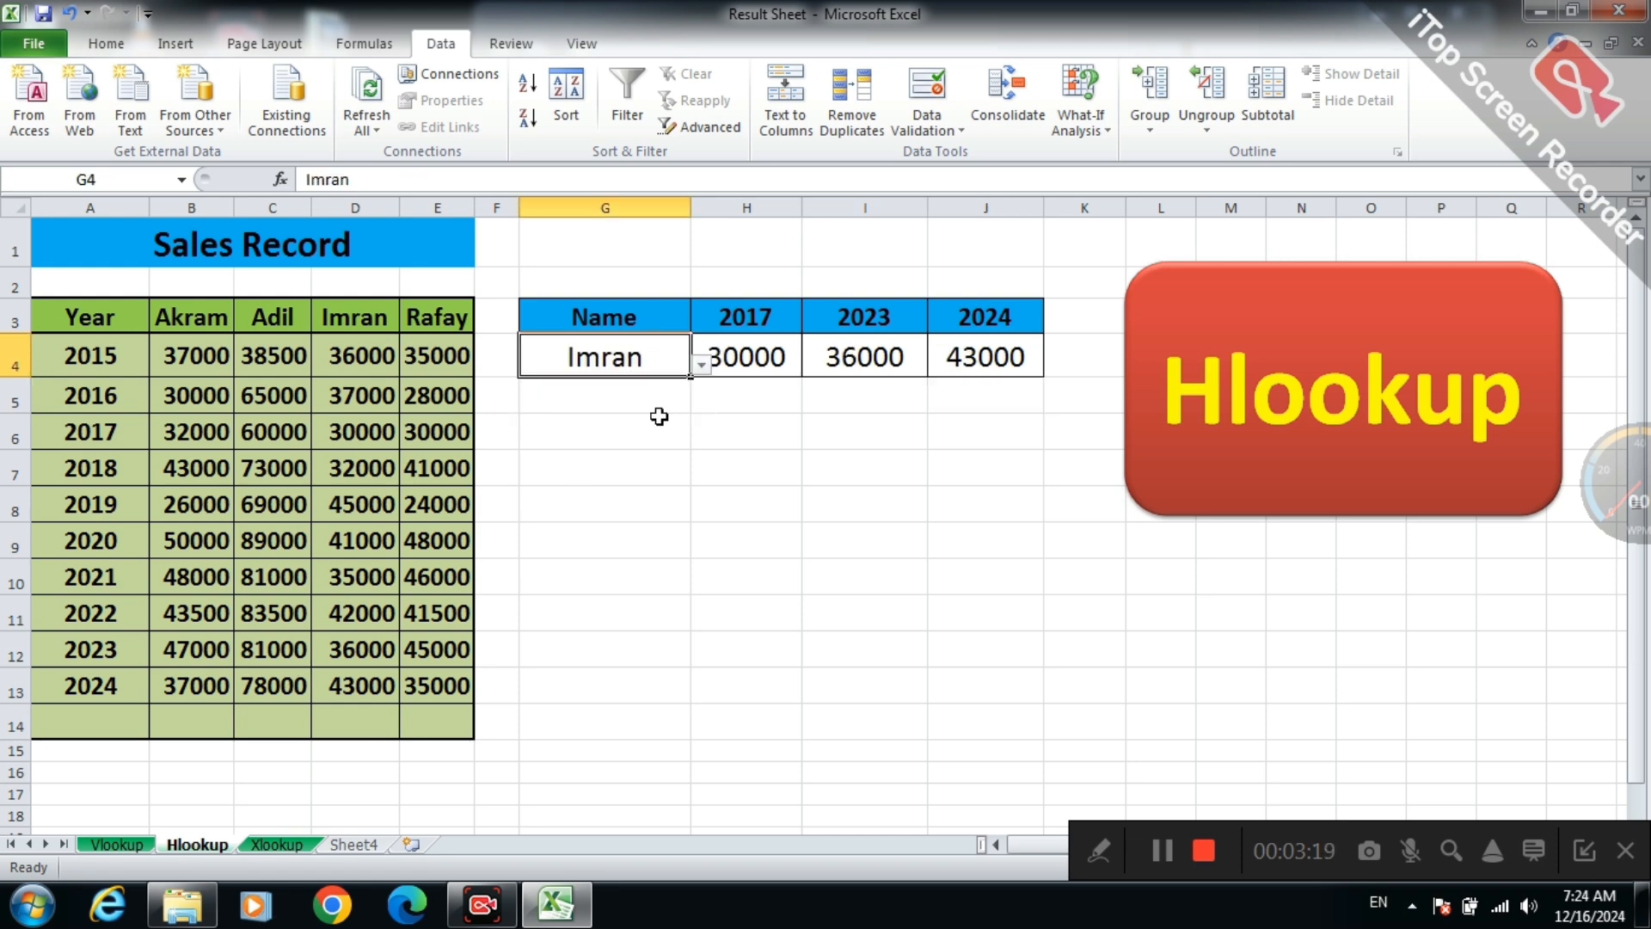
pyautogui.click(701, 364)
pyautogui.click(641, 384)
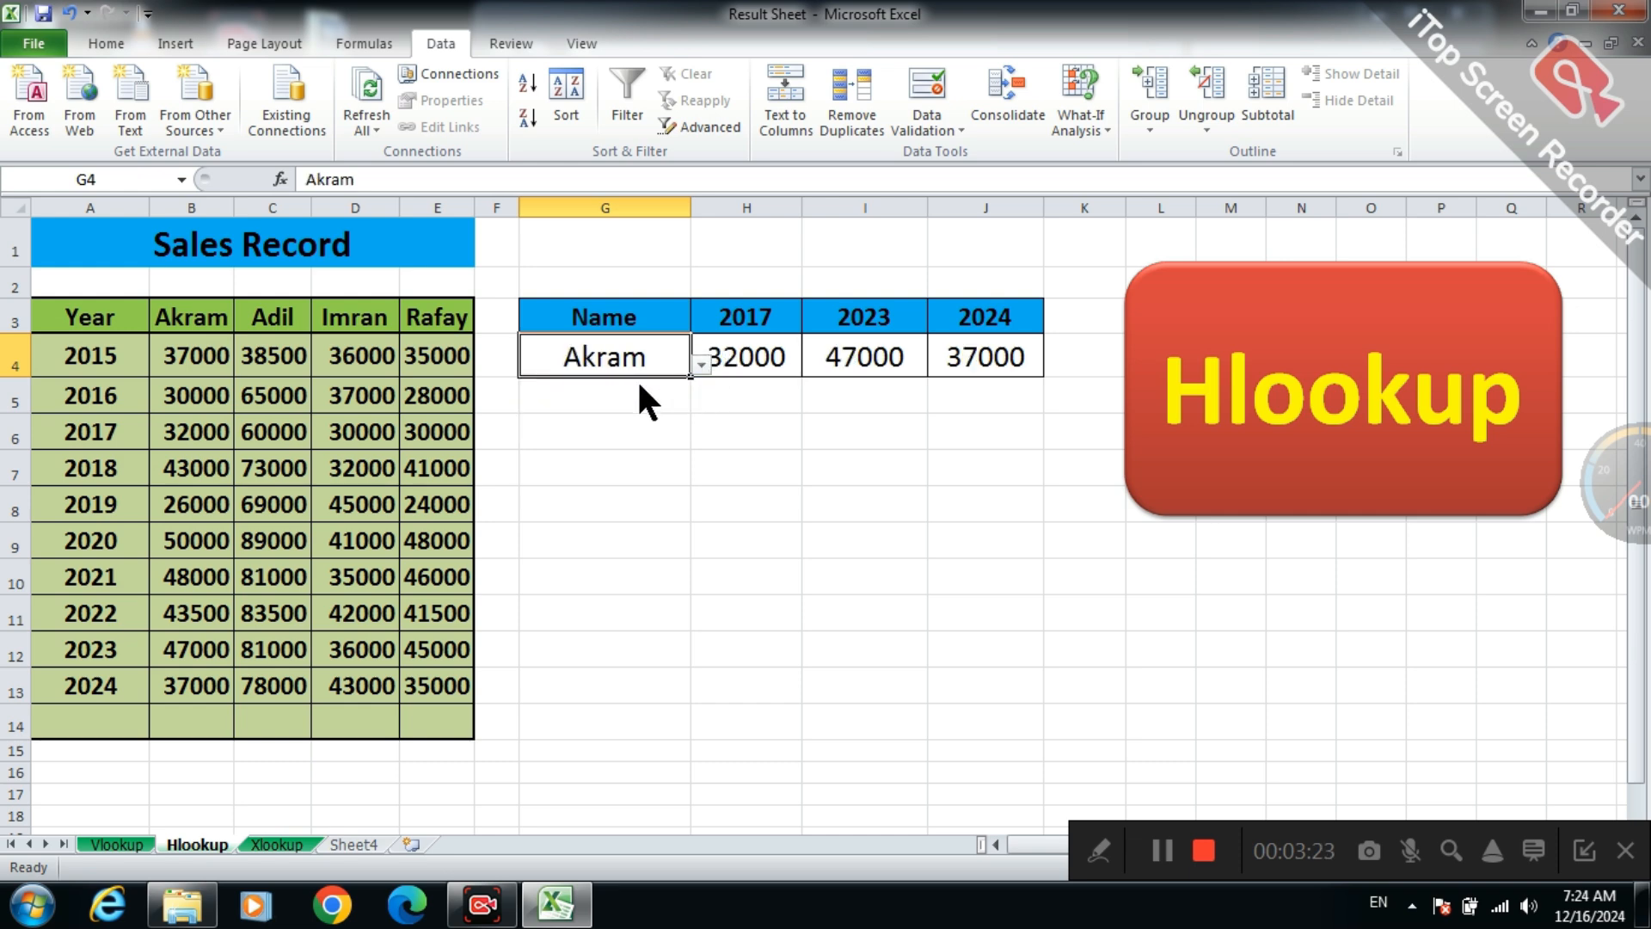
pyautogui.click(664, 405)
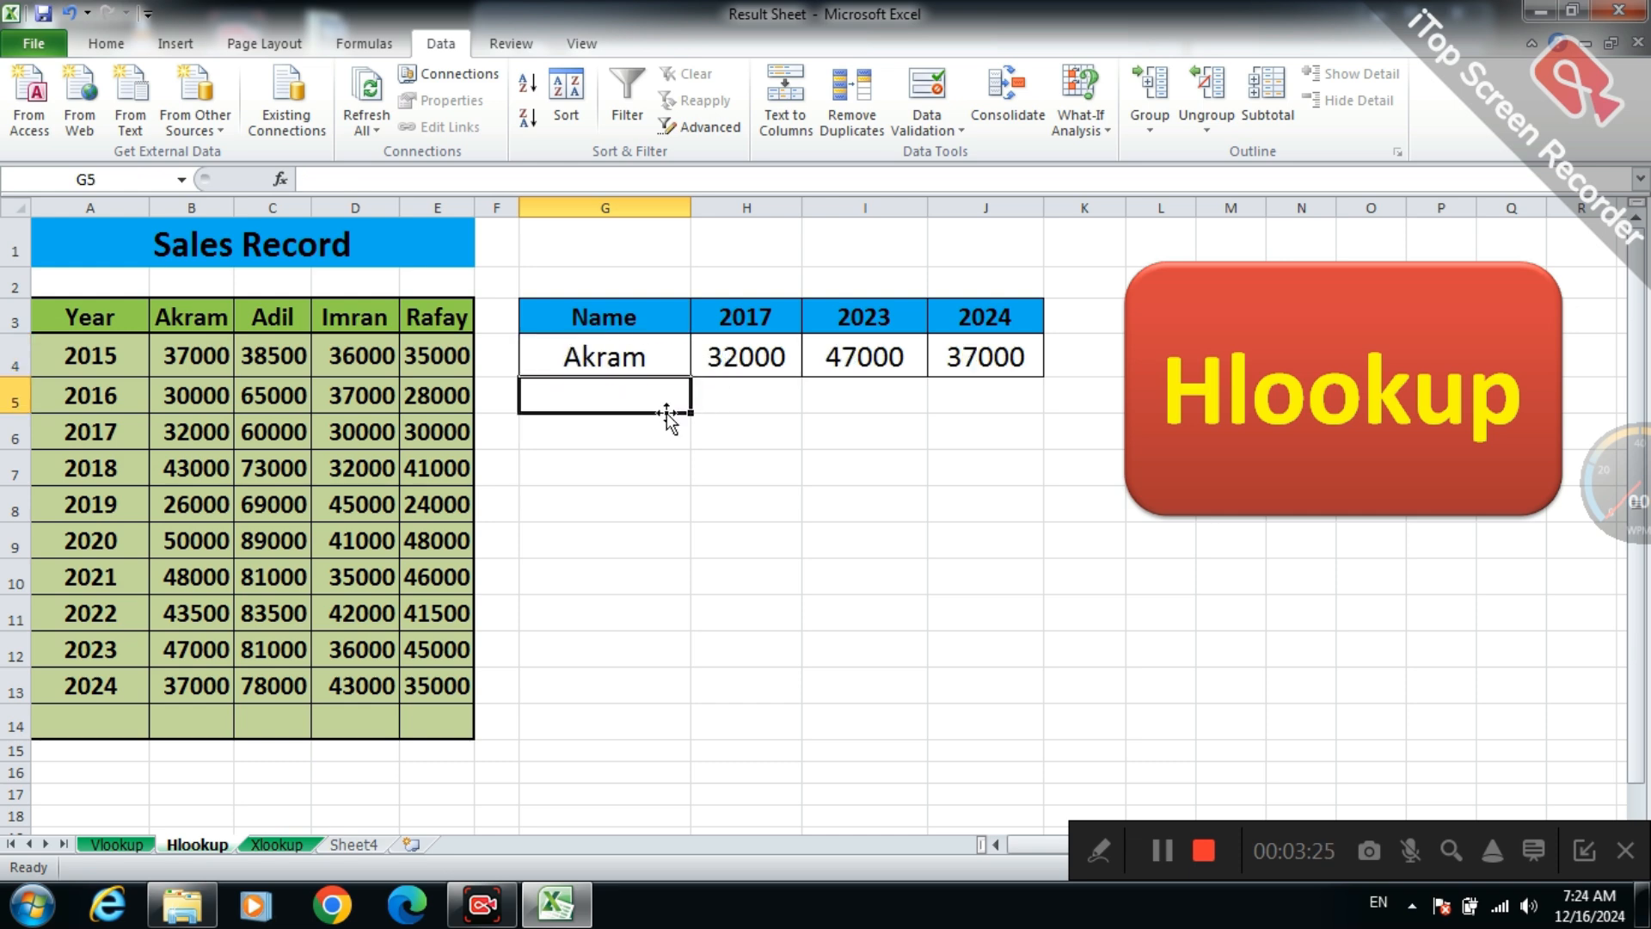